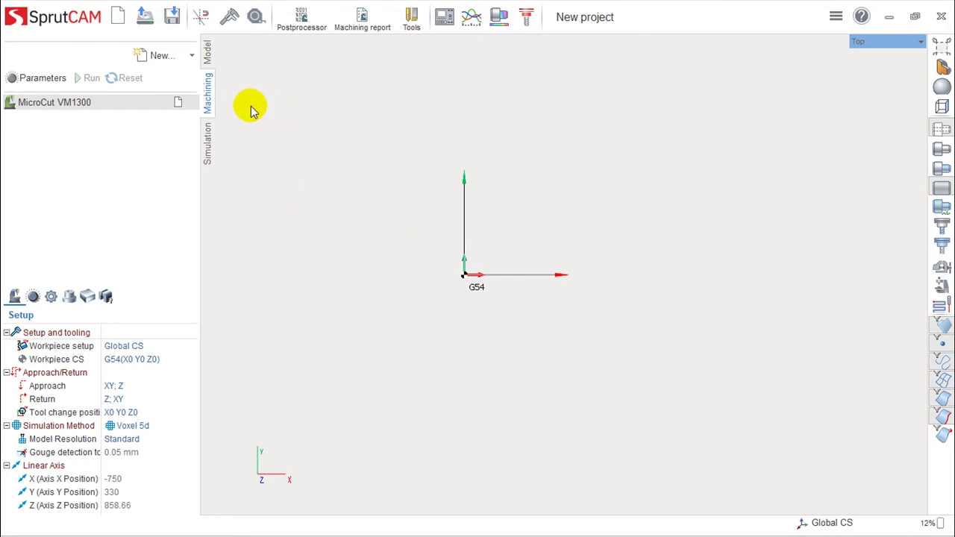
# - Open the 4-axis engraving project from the Examples > Milling > 4D folder
pyautogui.click(145, 17)
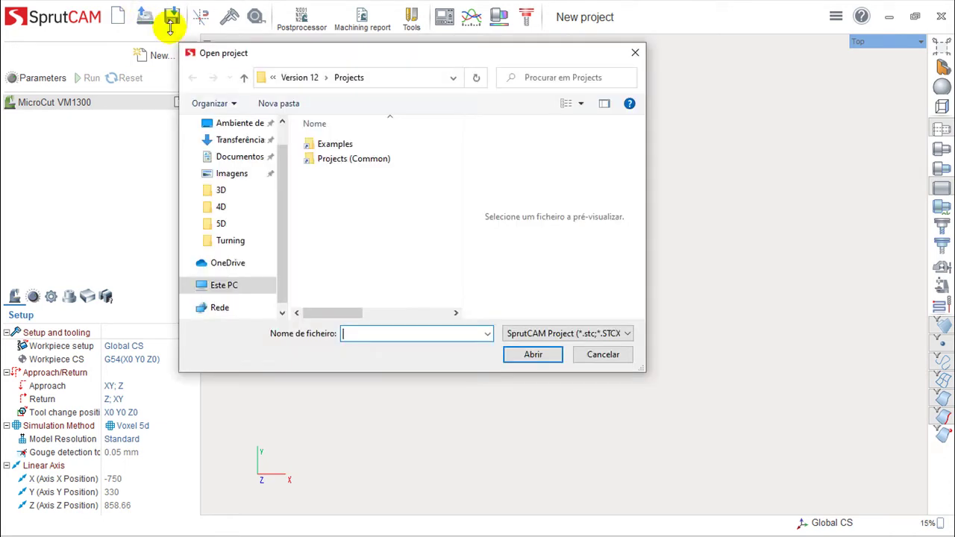
pyautogui.doubleClick(331, 144)
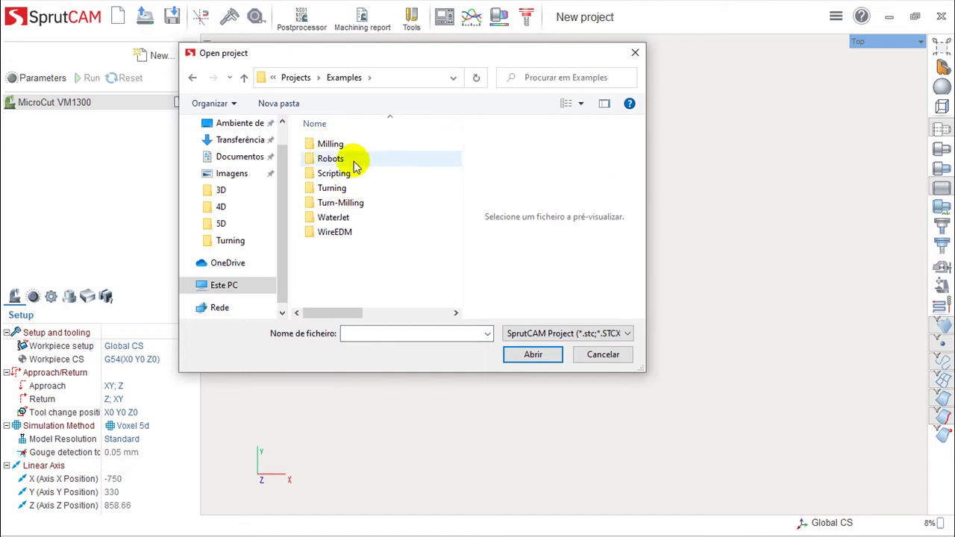
pyautogui.doubleClick(331, 144)
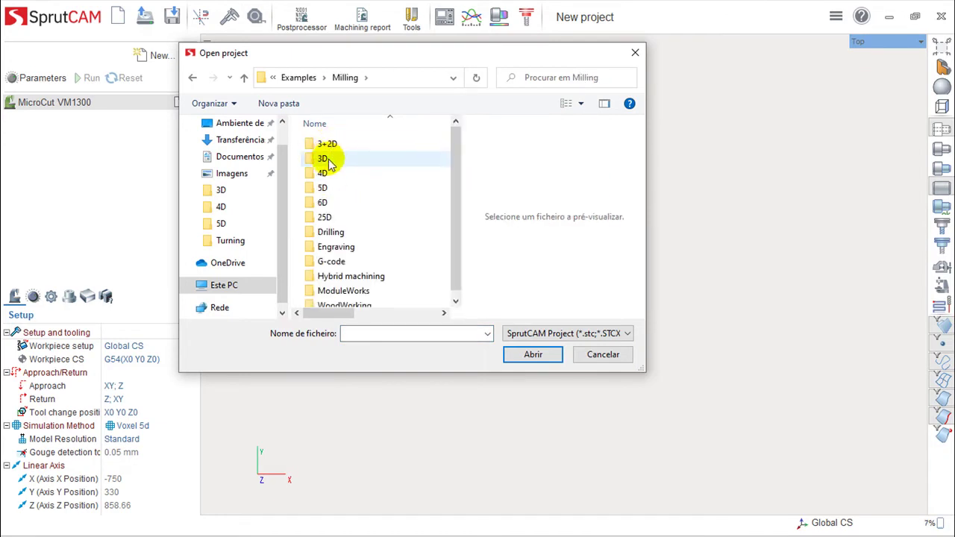
pyautogui.doubleClick(312, 174)
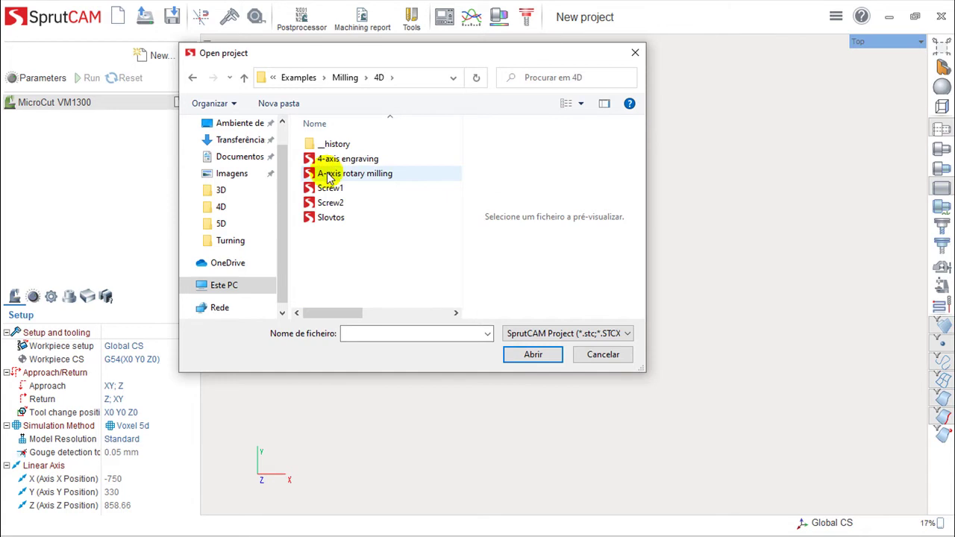
pyautogui.click(365, 159)
pyautogui.click(536, 355)
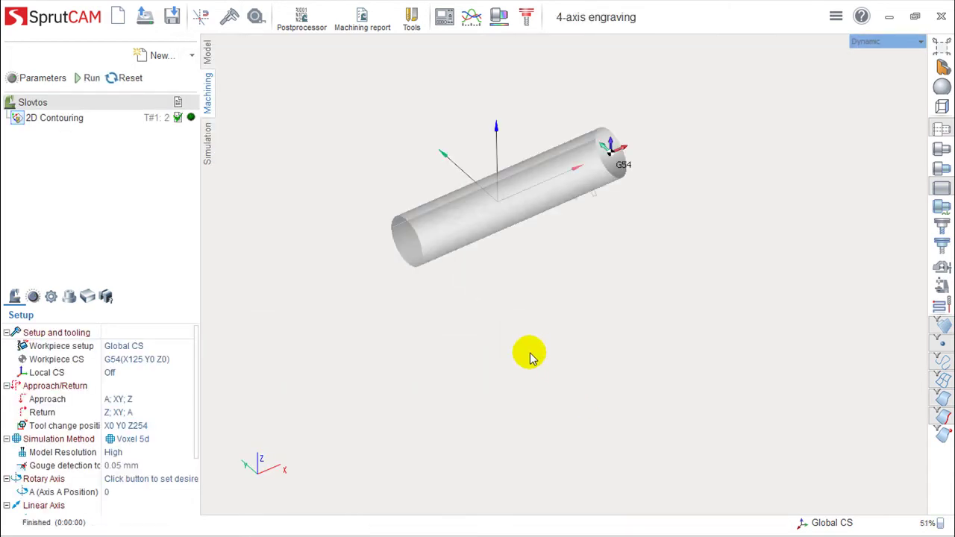
# - Show the machine model and examine how the rotary chuck and tailstock hold the cylindrical workpiece
pyautogui.click(941, 285)
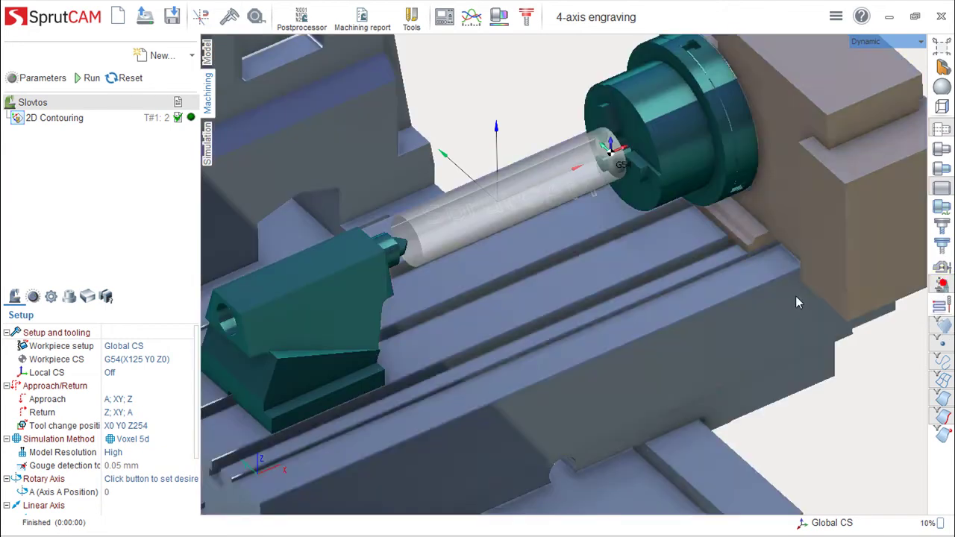
pyautogui.scroll(-3, 544, 299)
pyautogui.moveTo(543, 299); pyautogui.dragTo(563, 276, button='middle')
pyautogui.moveTo(562, 275); pyautogui.dragTo(579, 261, button='right')
pyautogui.moveTo(579, 261); pyautogui.dragTo(597, 336, button='middle')
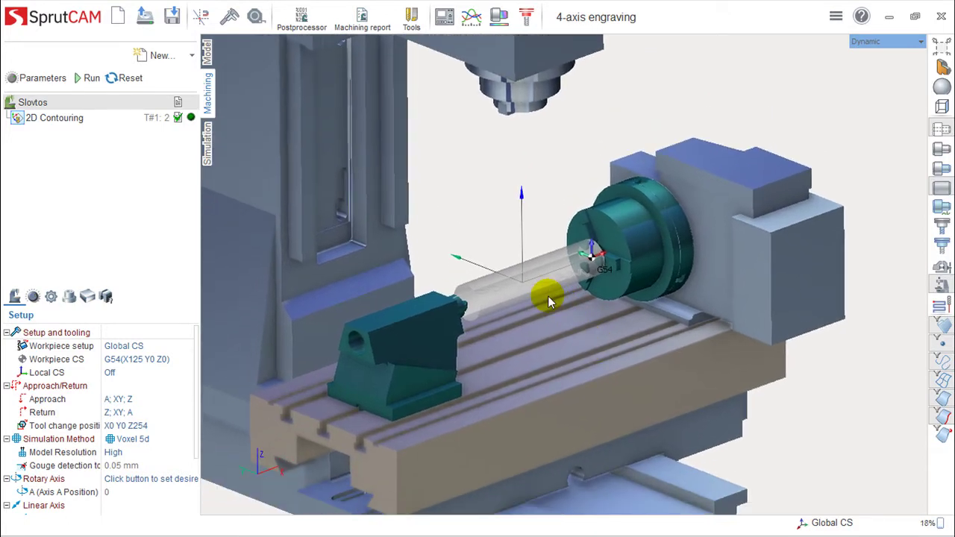
pyautogui.scroll(-1, 538, 293)
pyautogui.scroll(3, 585, 286)
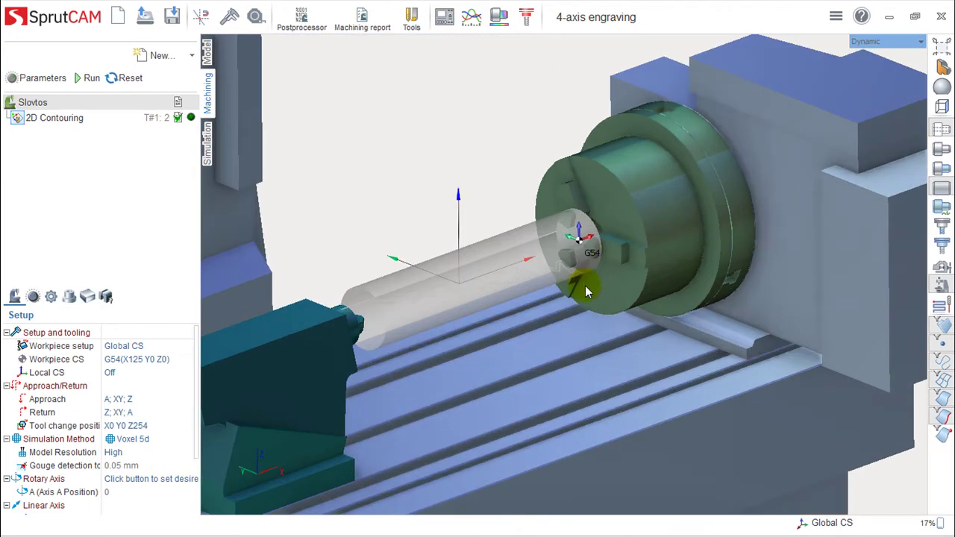
pyautogui.scroll(-2, 698, 286)
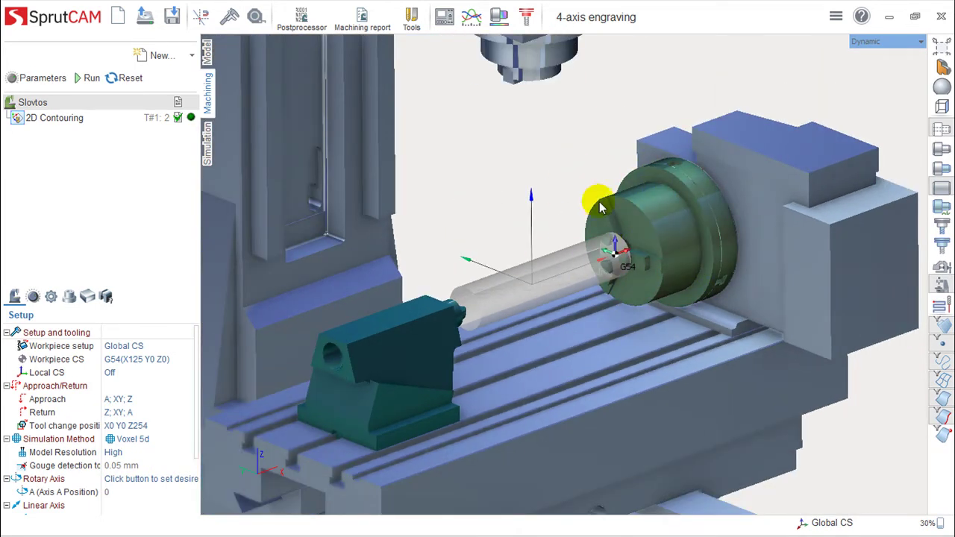
pyautogui.scroll(2, 457, 245)
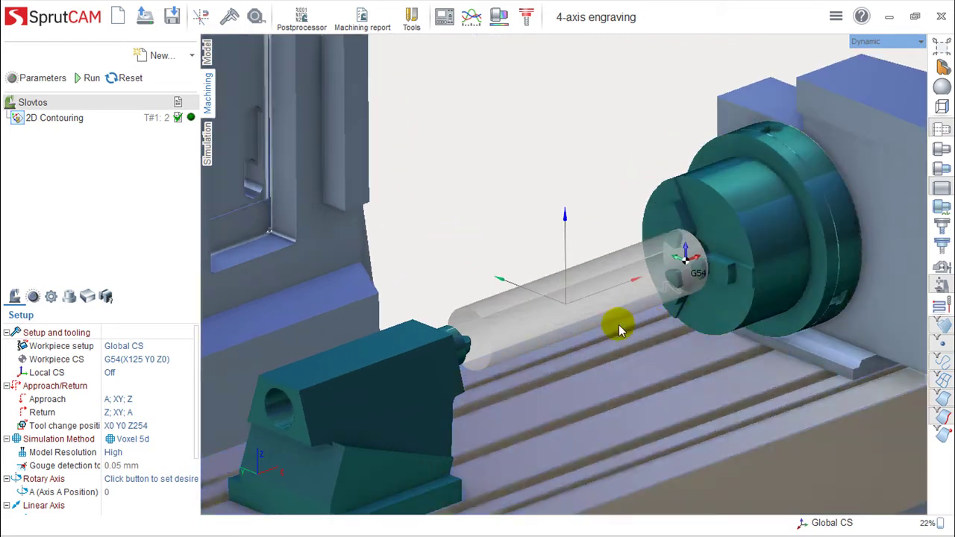
pyautogui.click(504, 317)
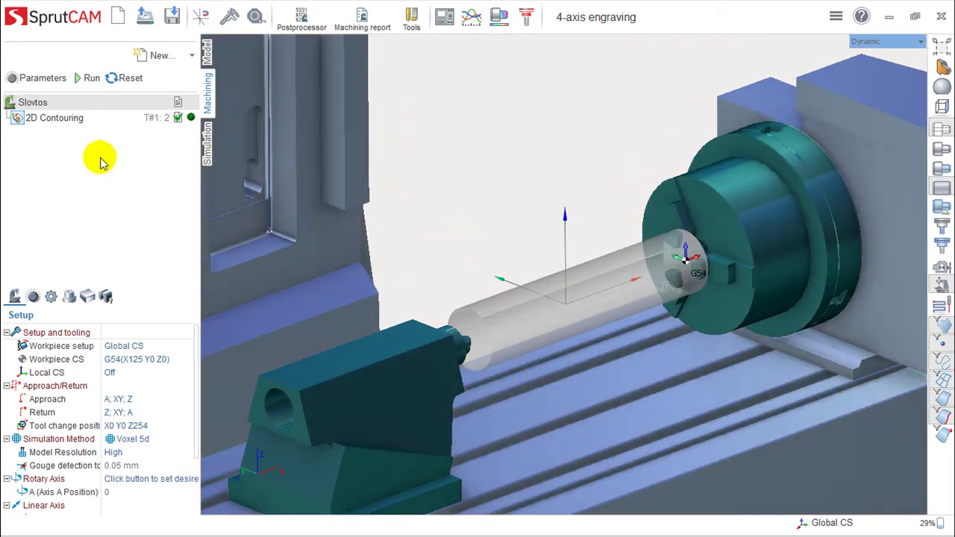
# - Show the 2D Contouring operation's job assignment and examine its text curves on the cylinder
pyautogui.click(53, 120)
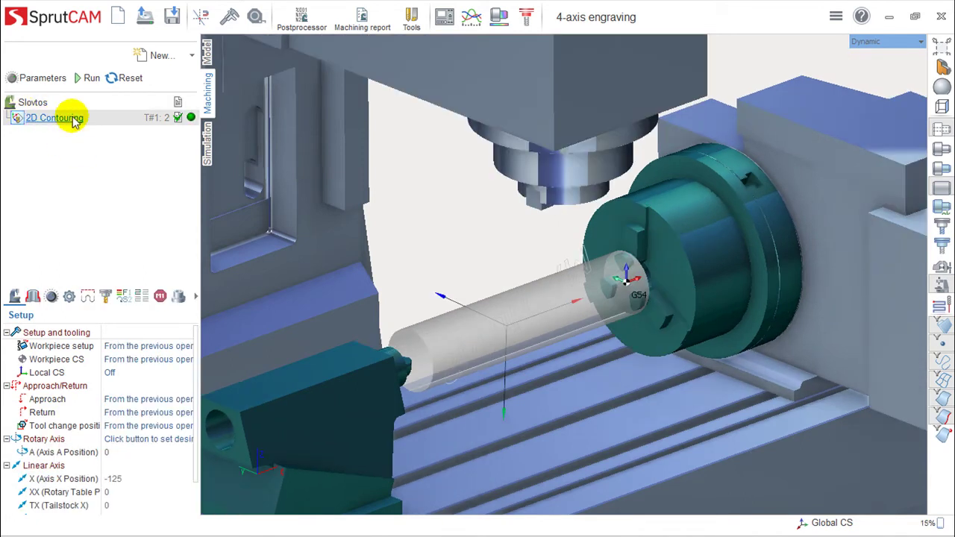
pyautogui.moveTo(75, 123)
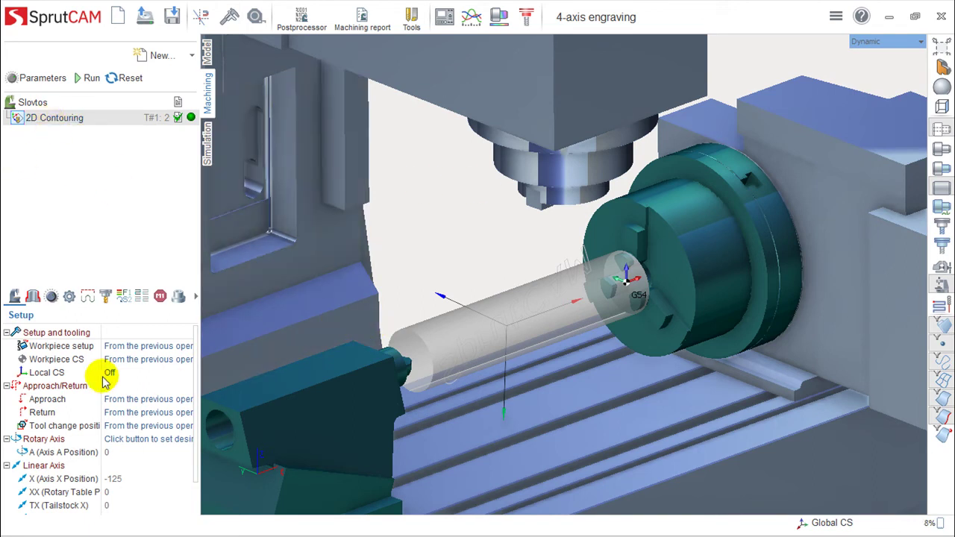
pyautogui.click(32, 296)
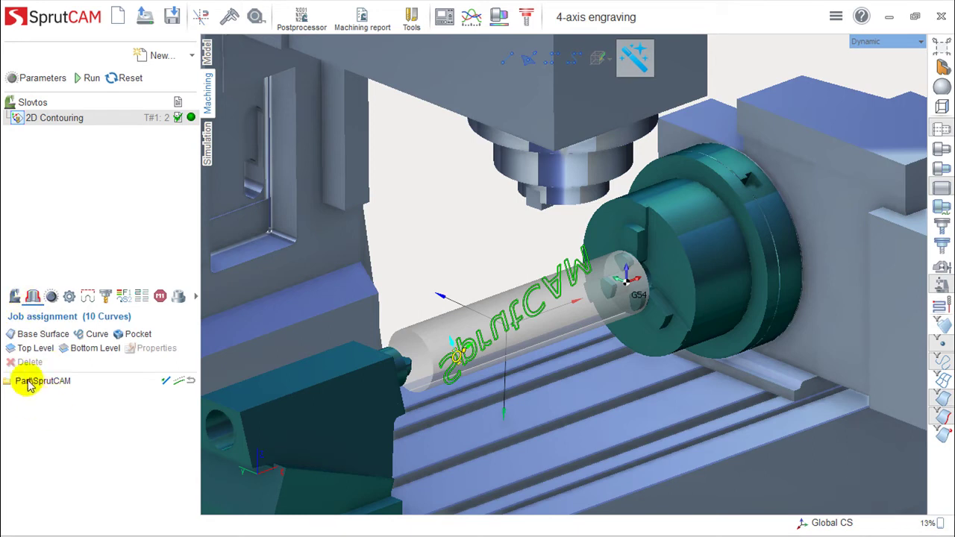
pyautogui.moveTo(583, 325); pyautogui.dragTo(614, 320, button='middle')
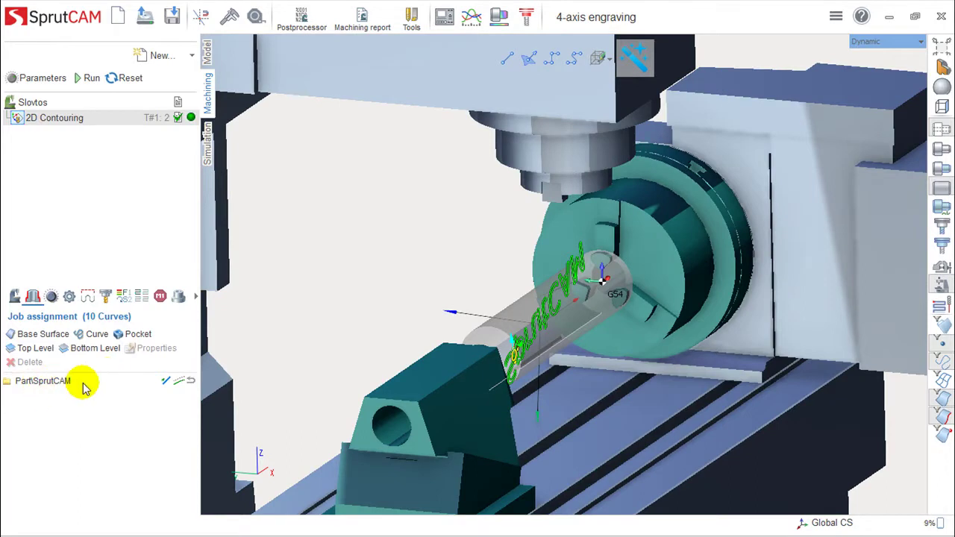
pyautogui.moveTo(629, 464); pyautogui.dragTo(602, 475, button='middle')
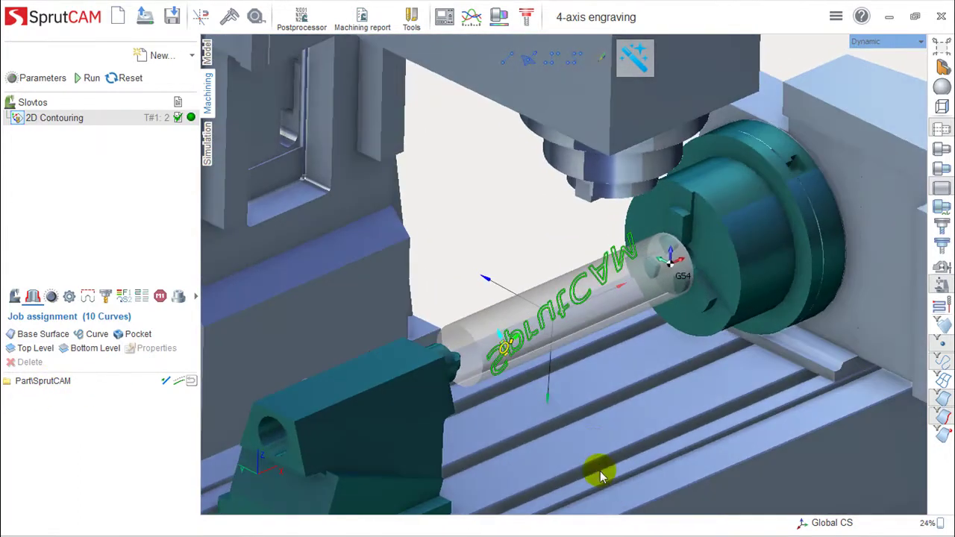
# - Run the 2D Contouring operation and play its machining simulation
pyautogui.click(87, 80)
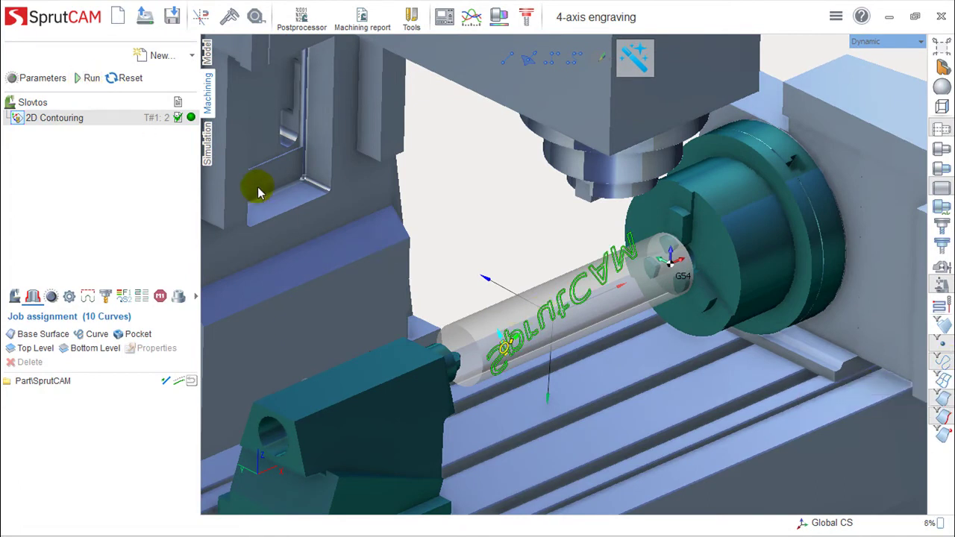
pyautogui.moveTo(617, 306); pyautogui.dragTo(597, 288, button='middle')
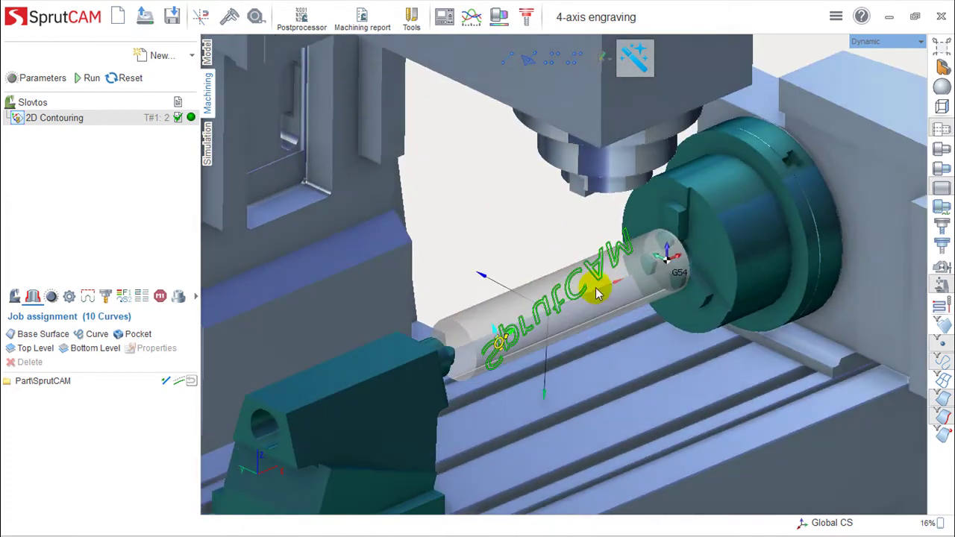
pyautogui.click(206, 150)
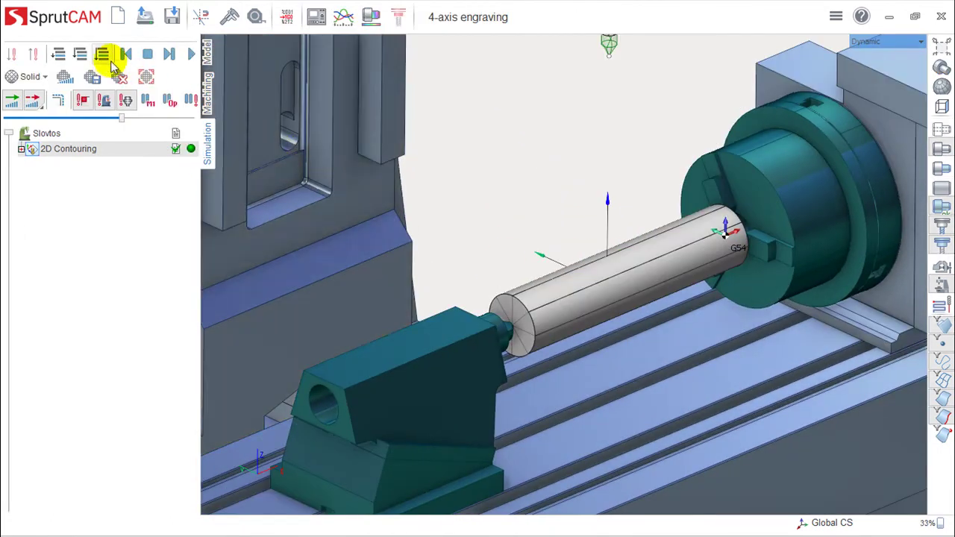
pyautogui.click(191, 54)
pyautogui.moveTo(612, 276); pyautogui.dragTo(611, 329, button='right')
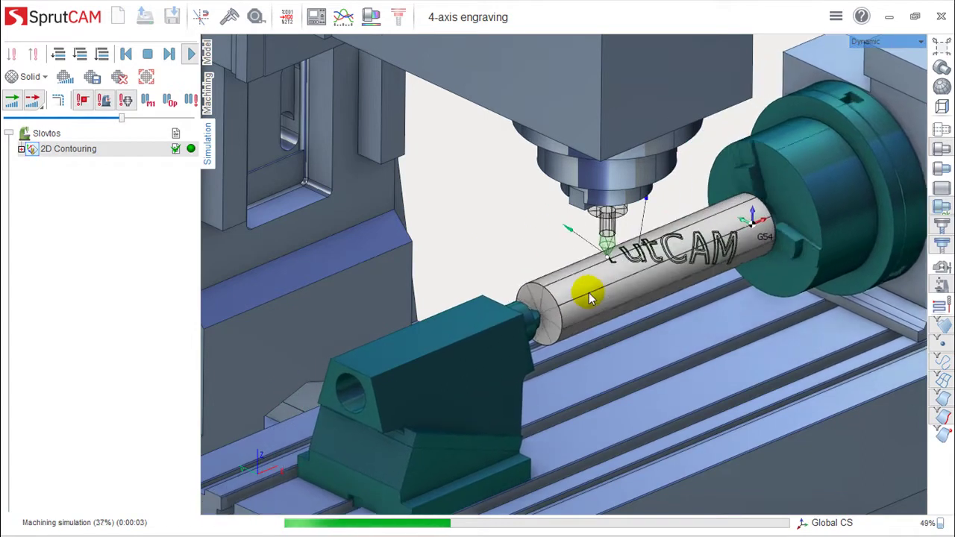
pyautogui.scroll(-4, 608, 283)
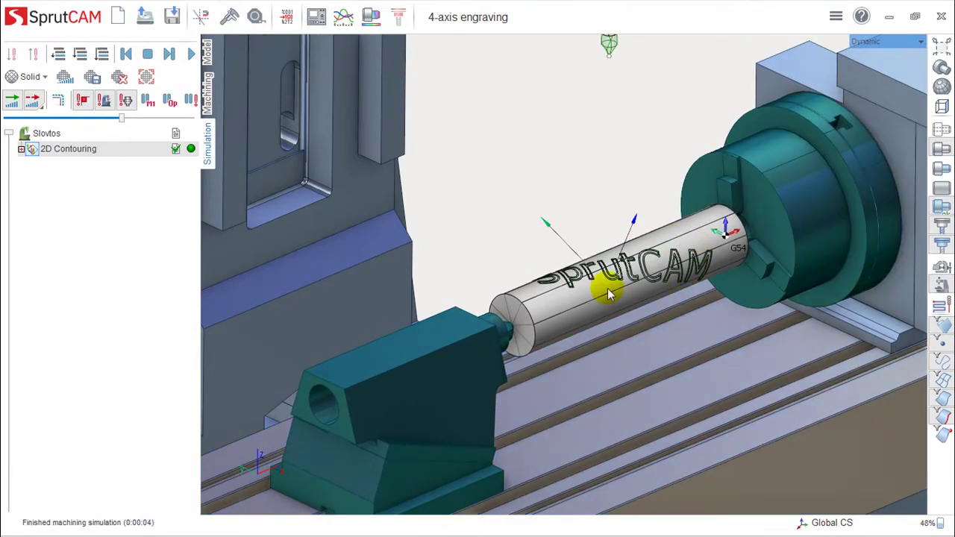
# - Examine the simulated SprutCAM text engraving on the cylinder from several angles
pyautogui.scroll(6, 619, 282)
pyautogui.scroll(2, 638, 282)
pyautogui.moveTo(646, 279); pyautogui.dragTo(649, 308, button='middle')
pyautogui.moveTo(649, 306); pyautogui.dragTo(793, 140, button='right')
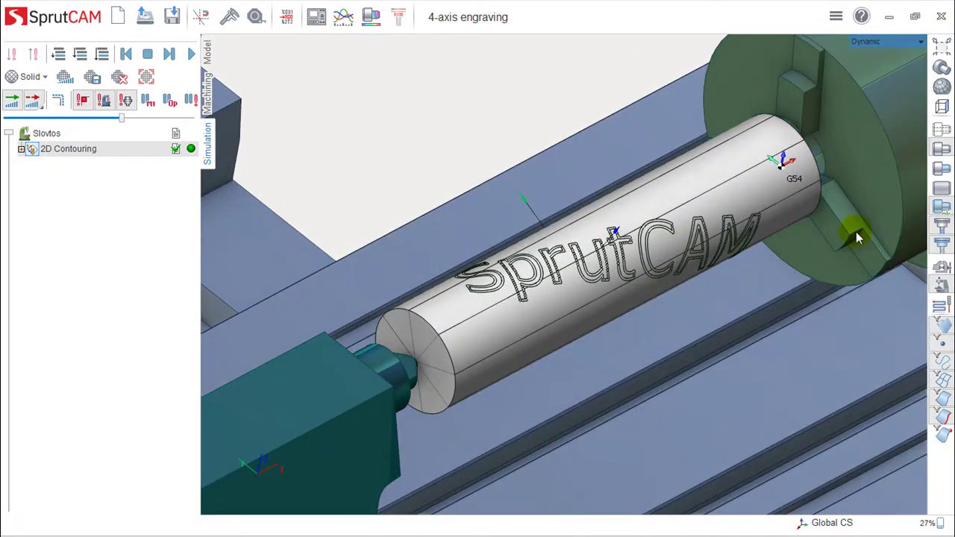
pyautogui.scroll(-1, 817, 149)
pyautogui.scroll(2, 842, 125)
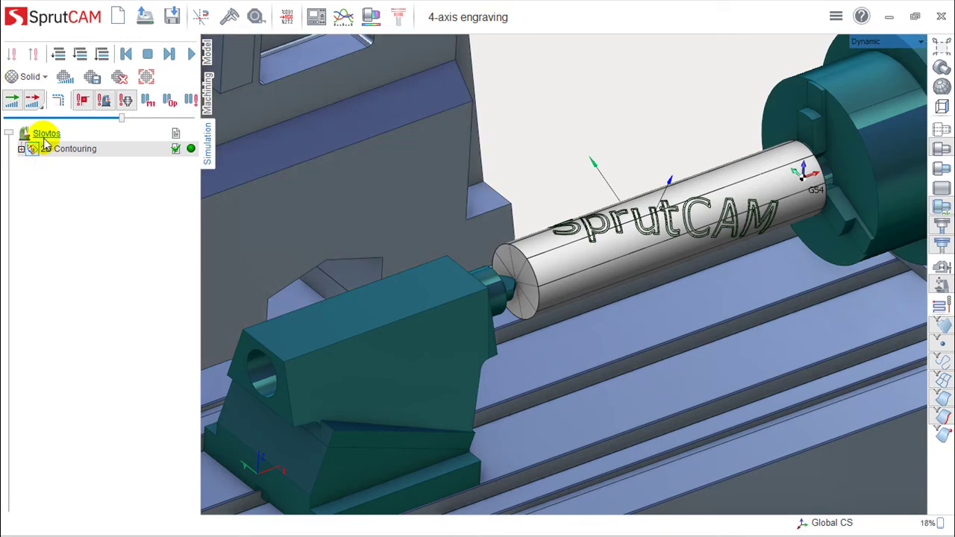
pyautogui.moveTo(46, 143)
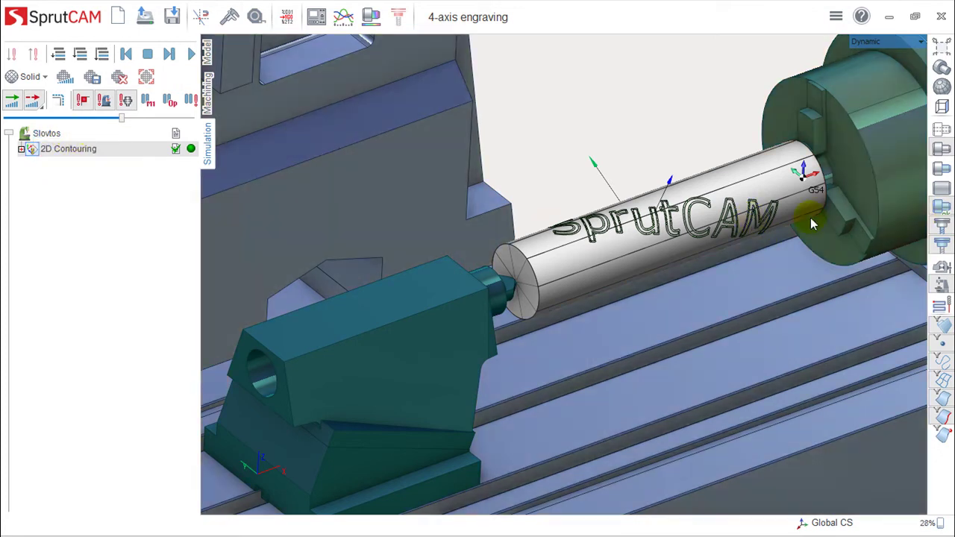
pyautogui.scroll(-1, 746, 280)
pyautogui.moveTo(746, 278); pyautogui.dragTo(791, 276, button='middle')
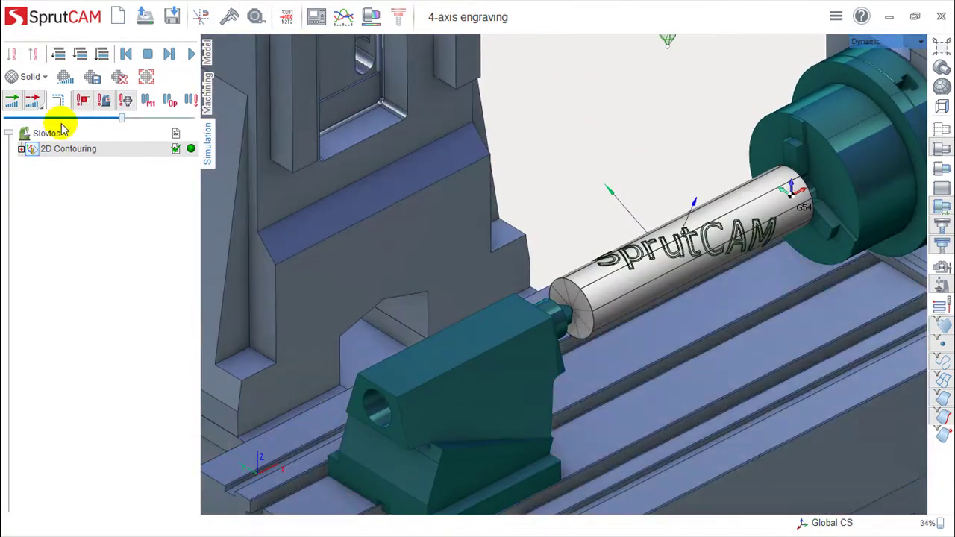
# - Return to machining mode and open the A-axis rotary milling example project, discarding changes to 4-axis engraving
pyautogui.click(207, 93)
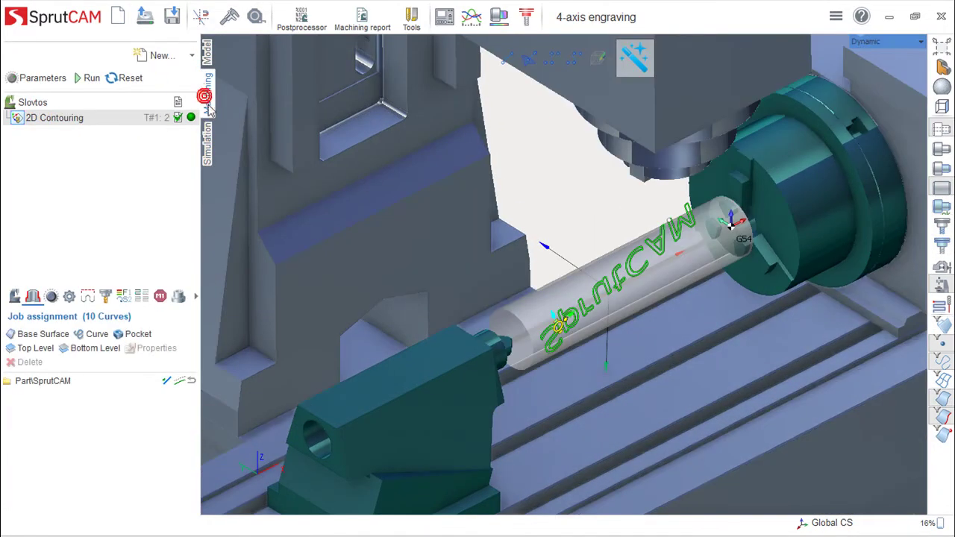
pyautogui.click(145, 16)
pyautogui.click(145, 16)
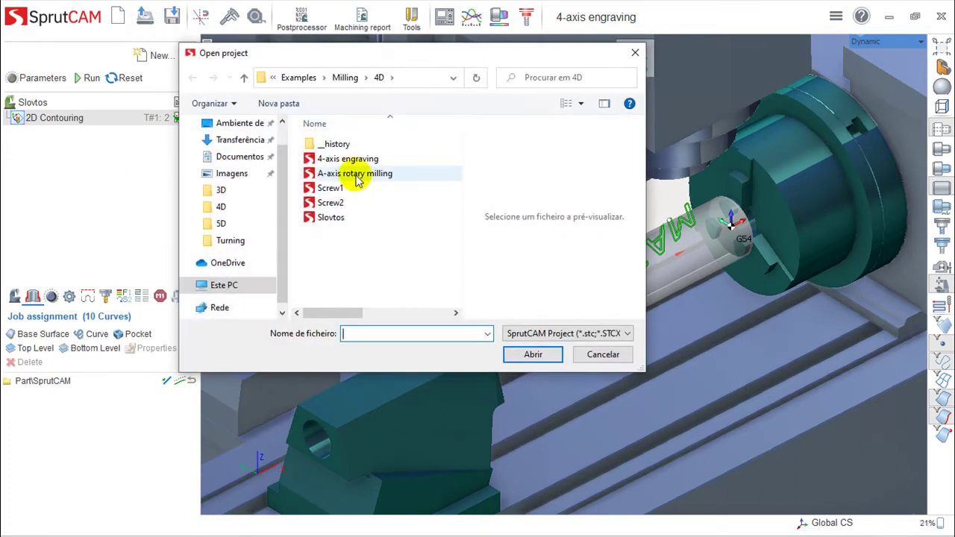
pyautogui.click(358, 179)
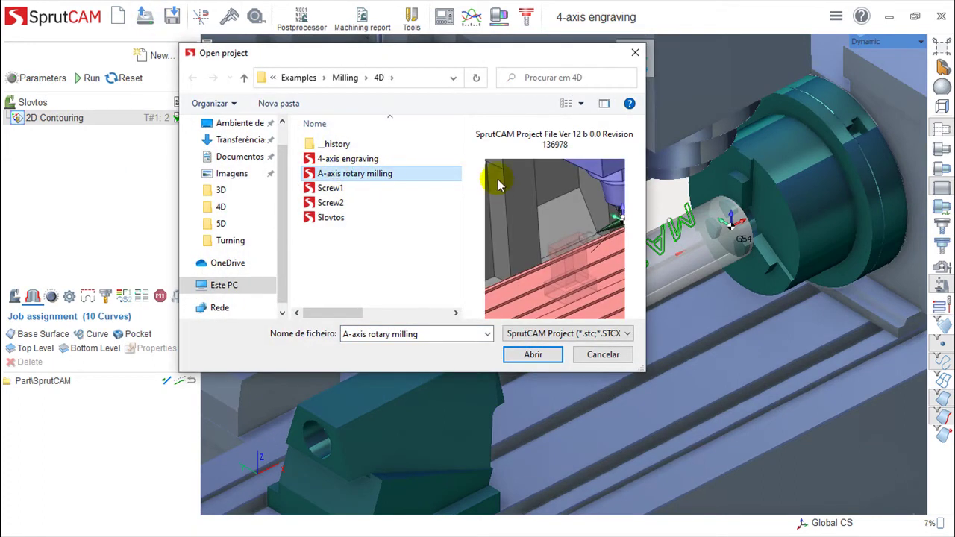
pyautogui.click(532, 355)
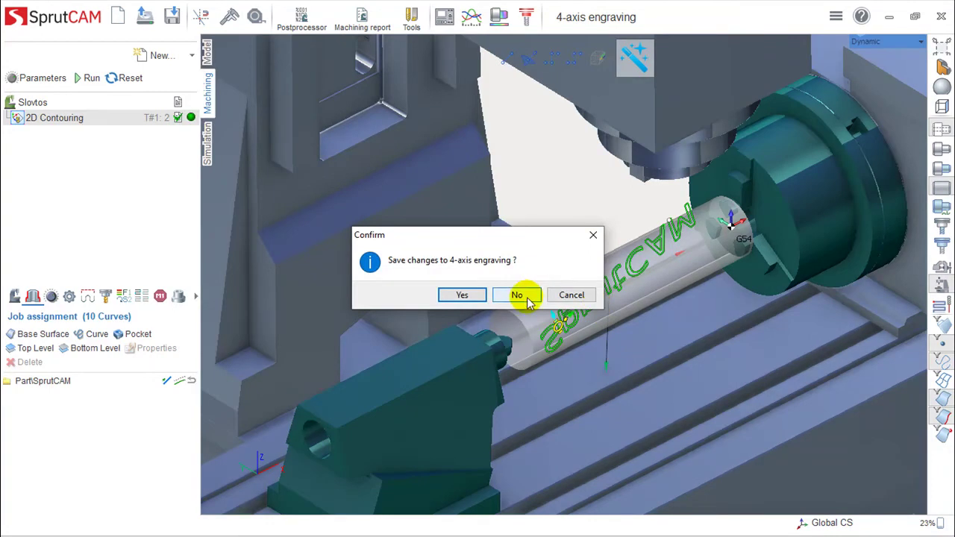
pyautogui.click(527, 297)
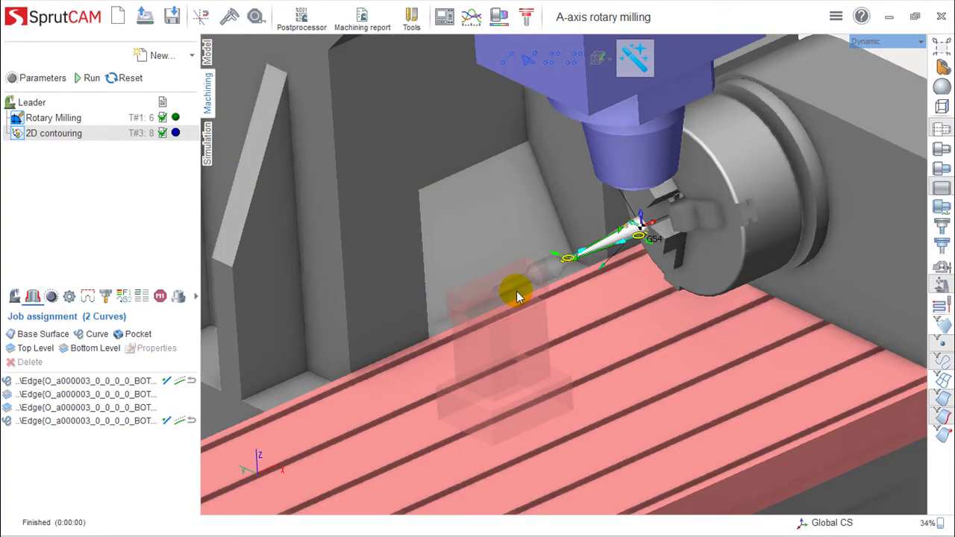
# - Examine the tapered part, rotary chuck and tailstock in the A-axis rotary milling setup
pyautogui.scroll(3, 620, 272)
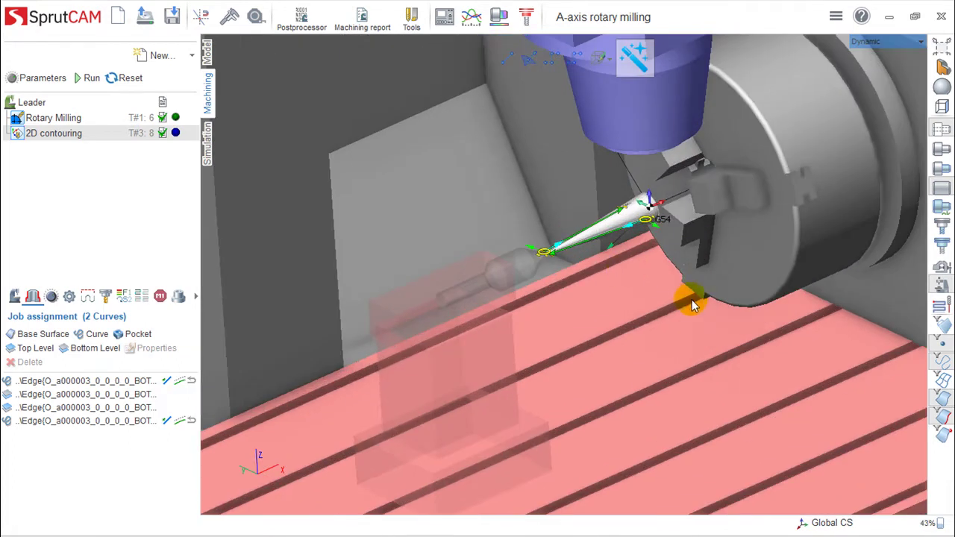
pyautogui.scroll(-3, 681, 303)
pyautogui.moveTo(667, 295); pyautogui.dragTo(617, 265, button='middle')
pyautogui.moveTo(617, 265); pyautogui.dragTo(581, 278, button='right')
pyautogui.scroll(2, 580, 278)
pyautogui.moveTo(580, 282); pyautogui.dragTo(660, 268, button='middle')
pyautogui.moveTo(662, 267); pyautogui.dragTo(544, 303, button='right')
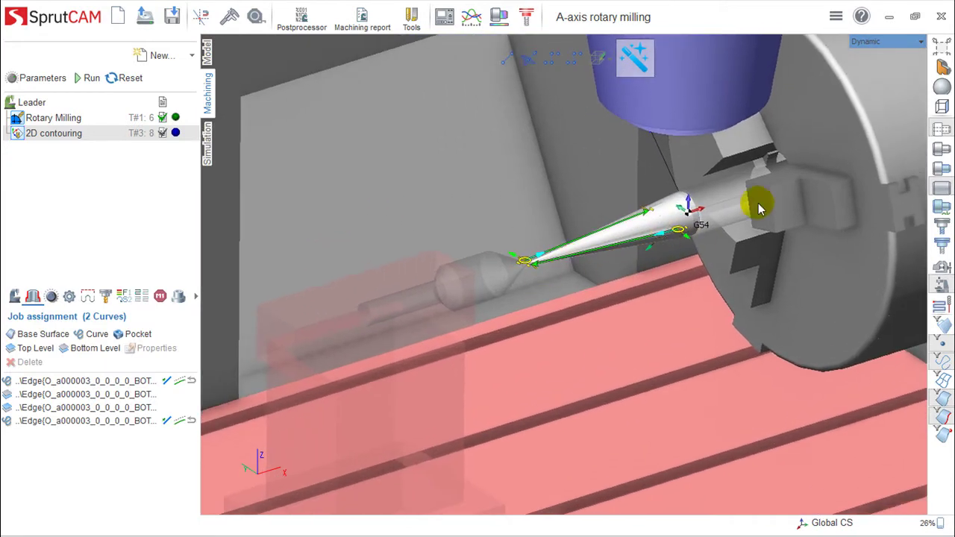
pyautogui.moveTo(749, 249); pyautogui.dragTo(808, 224, button='right')
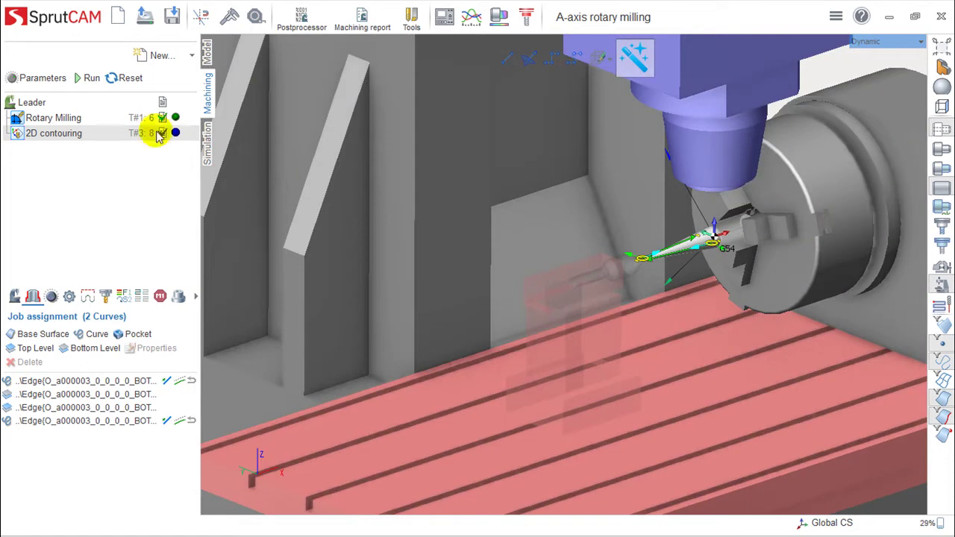
# - Display the Rotary Milling toolpath and examine its linear passes along the tapered part from tip to base
pyautogui.click(37, 119)
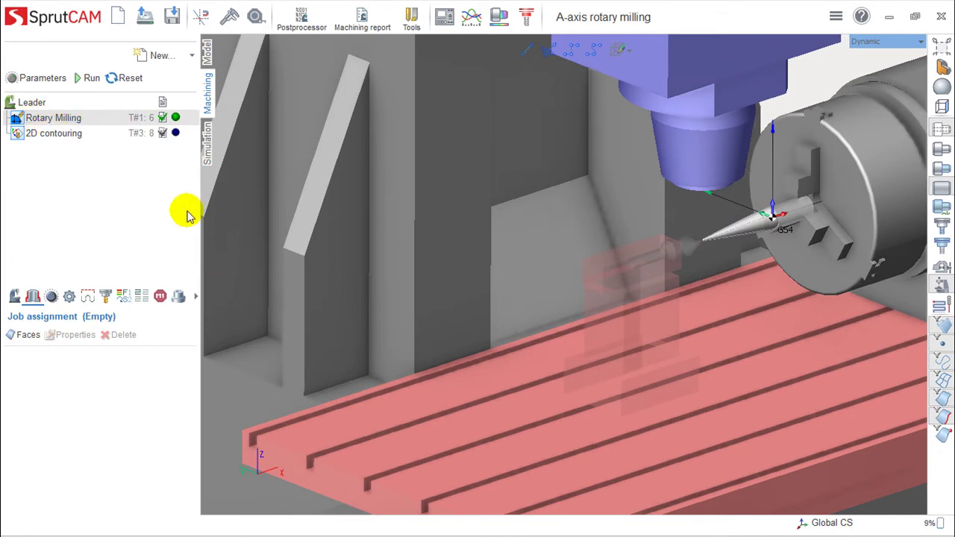
pyautogui.scroll(4, 590, 239)
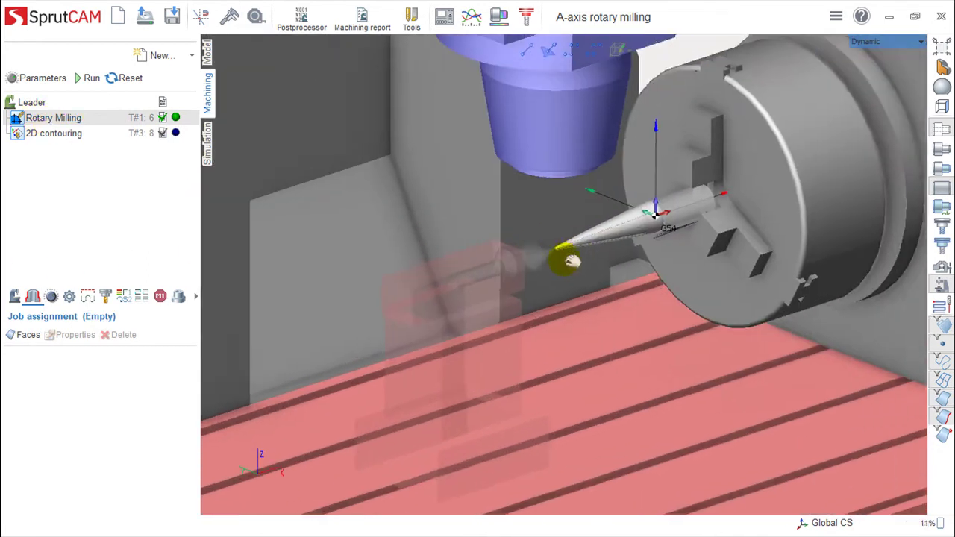
pyautogui.scroll(5, 572, 260)
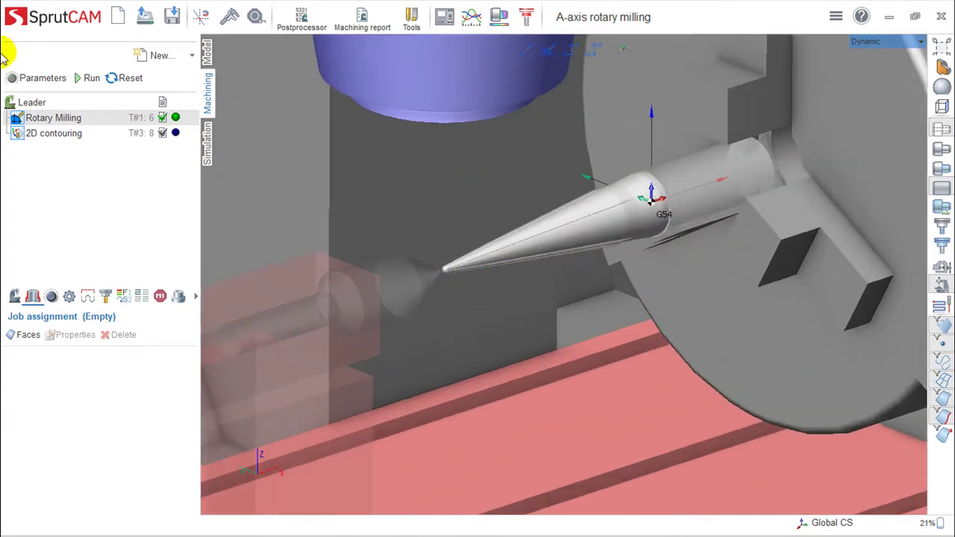
pyautogui.click(941, 305)
pyautogui.scroll(3, 507, 250)
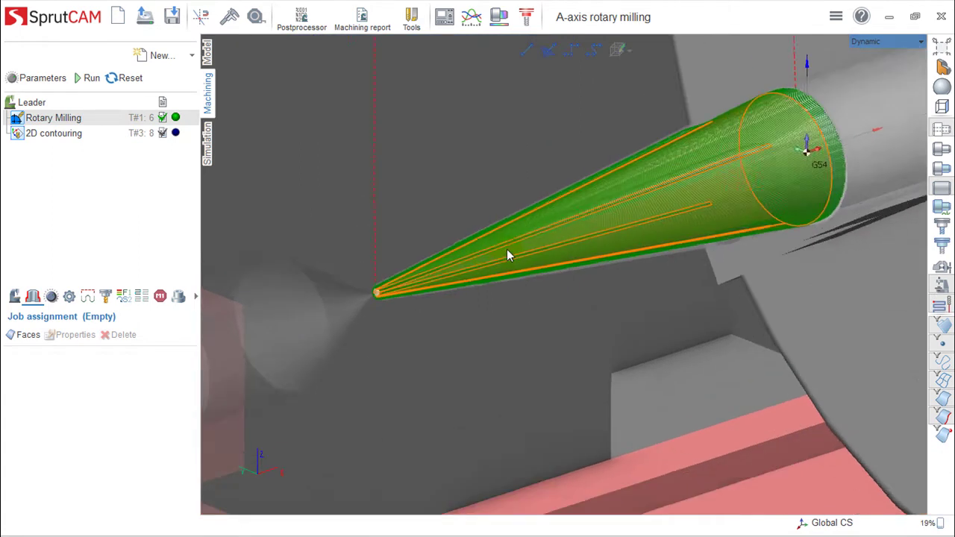
pyautogui.scroll(6, 507, 250)
pyautogui.moveTo(391, 343); pyautogui.dragTo(631, 308, button='middle')
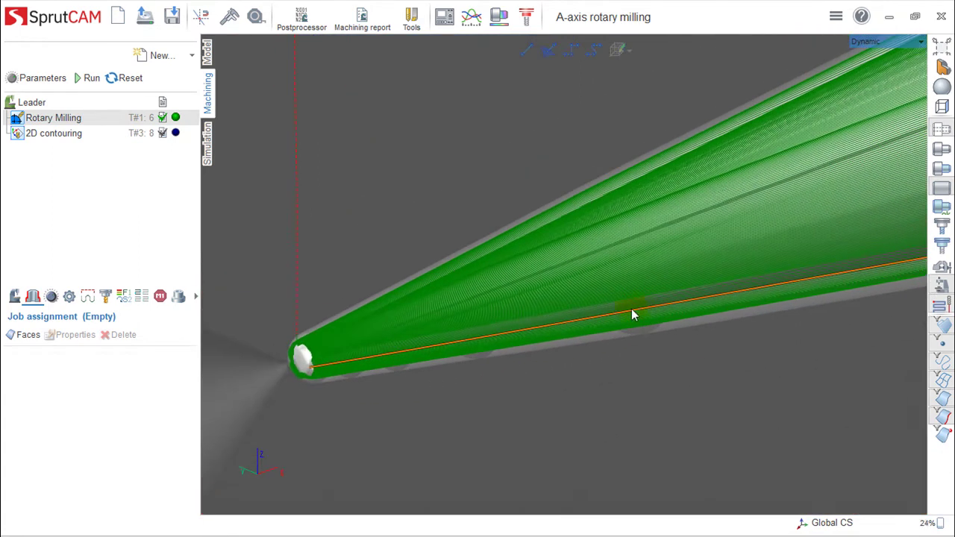
pyautogui.scroll(-3, 631, 314)
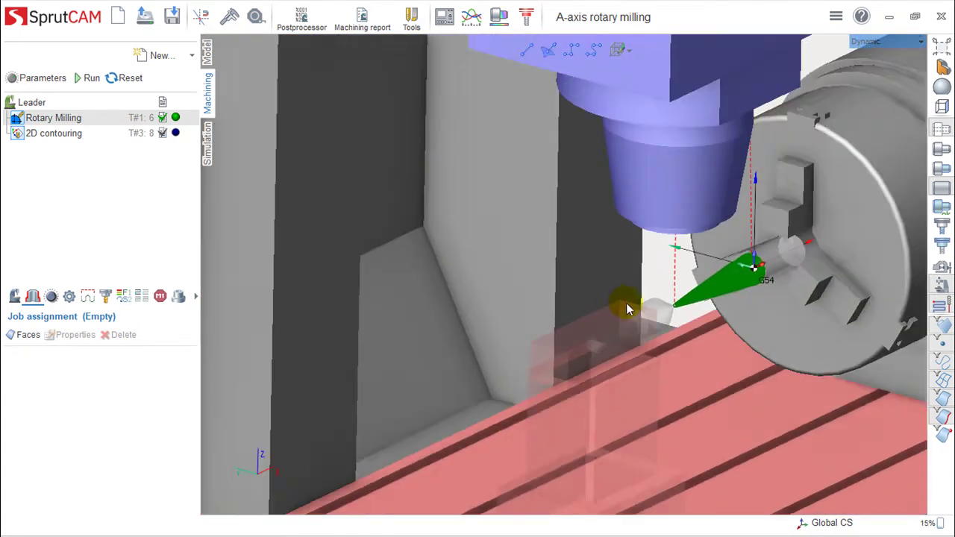
pyautogui.scroll(4, 627, 309)
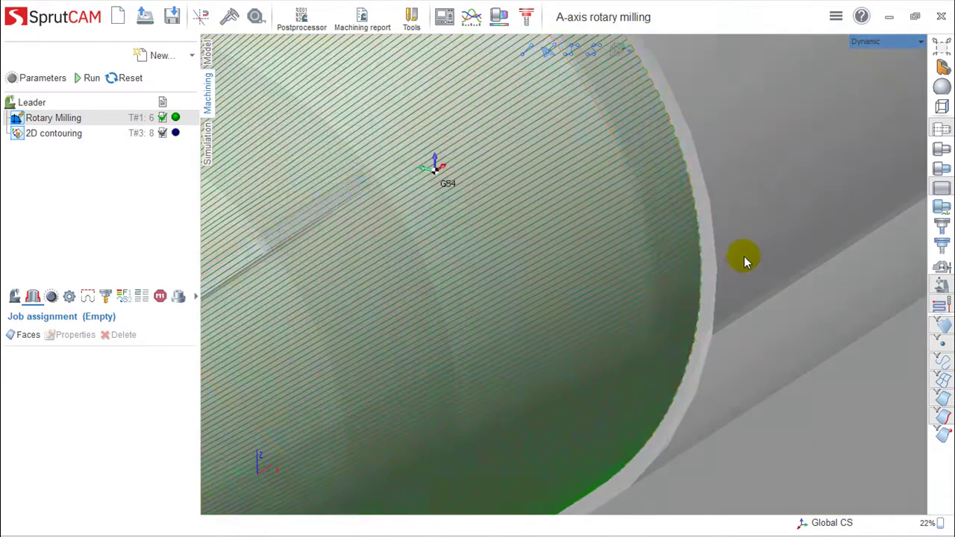
pyautogui.scroll(-3, 582, 210)
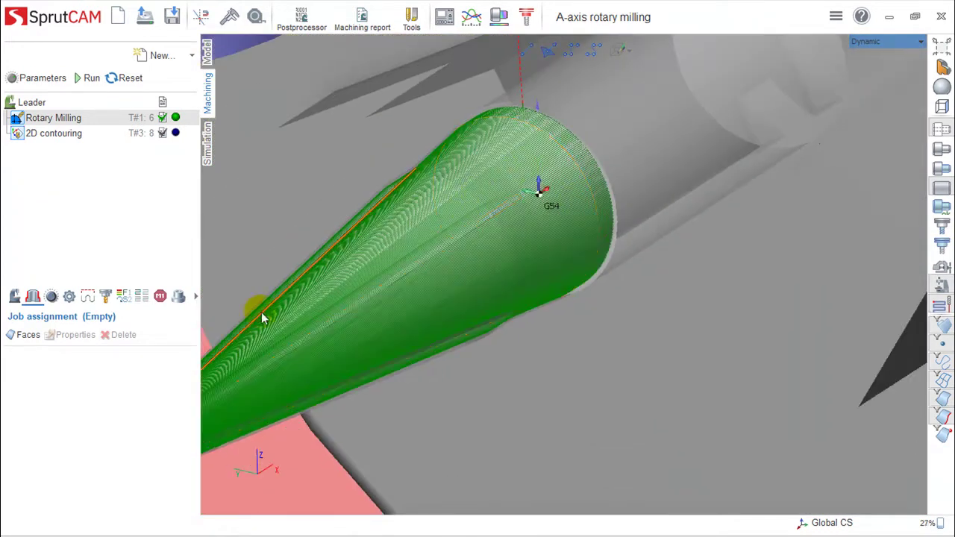
# - Switch to simulation mode and play the Rotary Milling simulation with the tapered part in close view
pyautogui.click(208, 142)
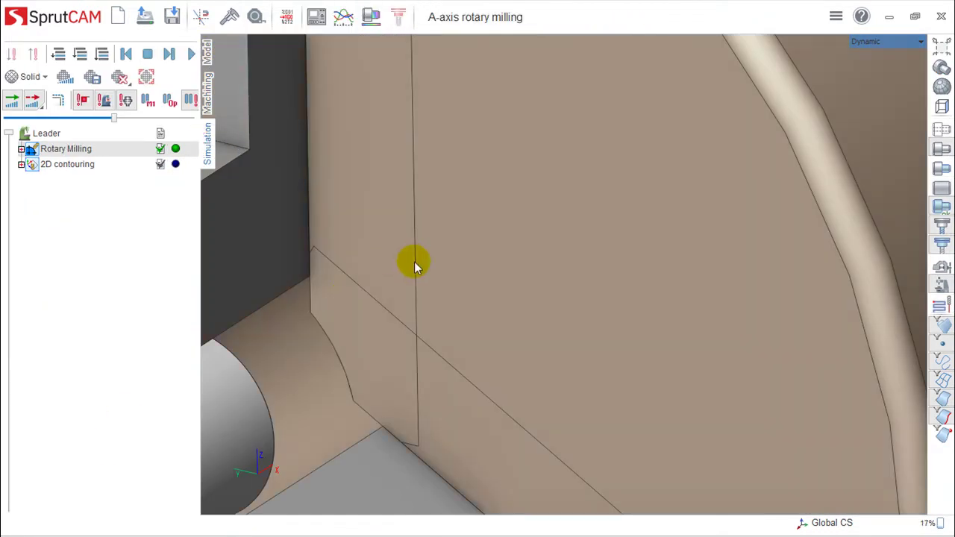
pyautogui.scroll(-3, 388, 303)
pyautogui.scroll(-3, 392, 296)
pyautogui.moveTo(432, 283); pyautogui.dragTo(709, 113, button='middle')
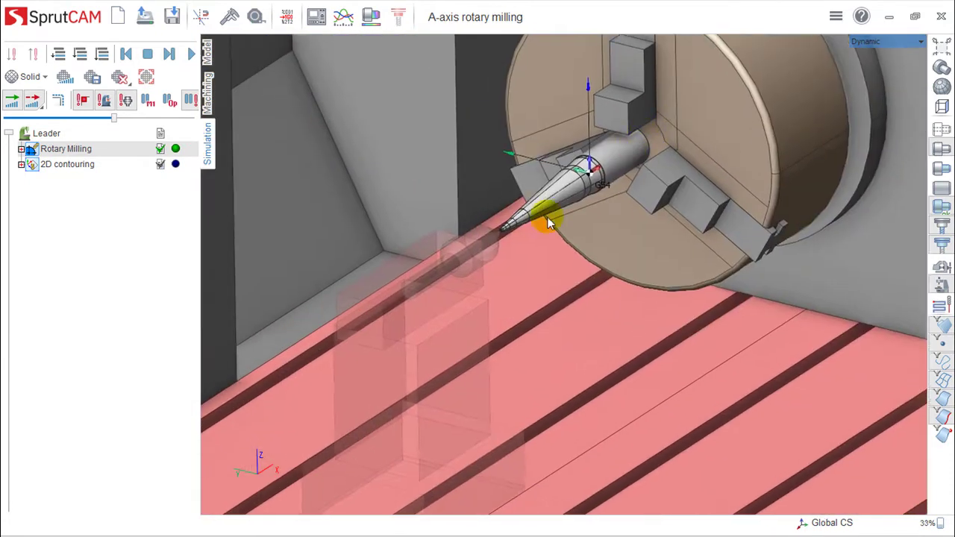
pyautogui.scroll(5, 548, 218)
pyautogui.moveTo(588, 196); pyautogui.dragTo(532, 319, button='middle')
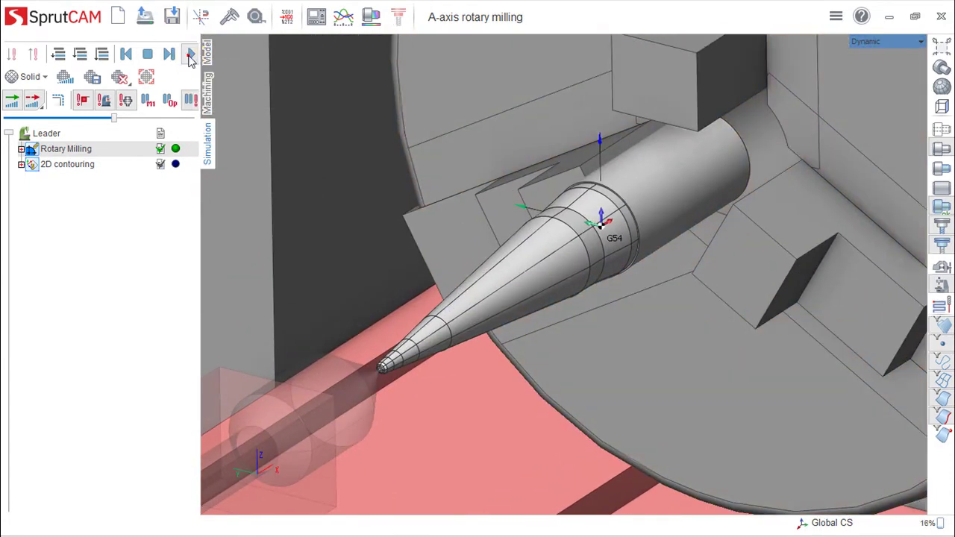
pyautogui.click(189, 56)
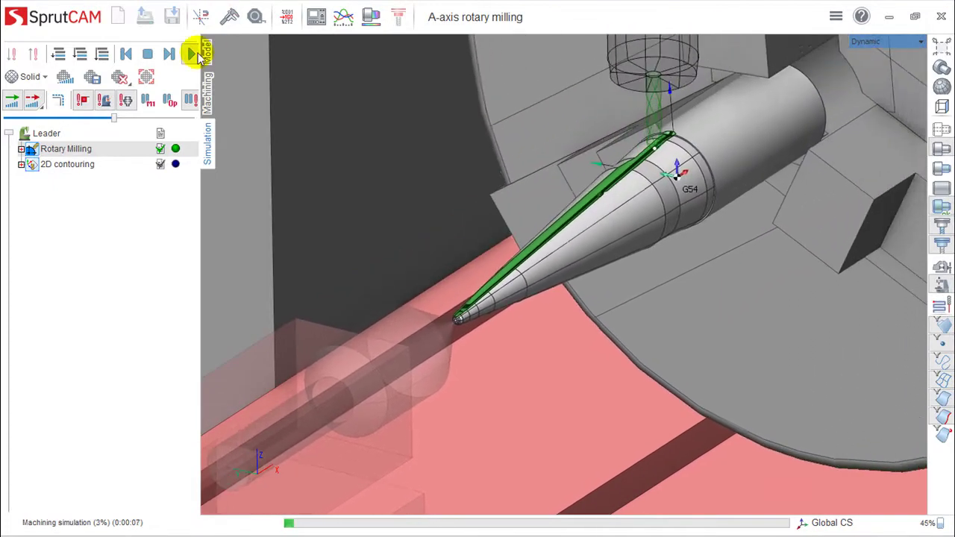
# - Return to machining mode, open the Rotary Milling strategy parameters and compare them with the toolpath on the part
pyautogui.click(207, 95)
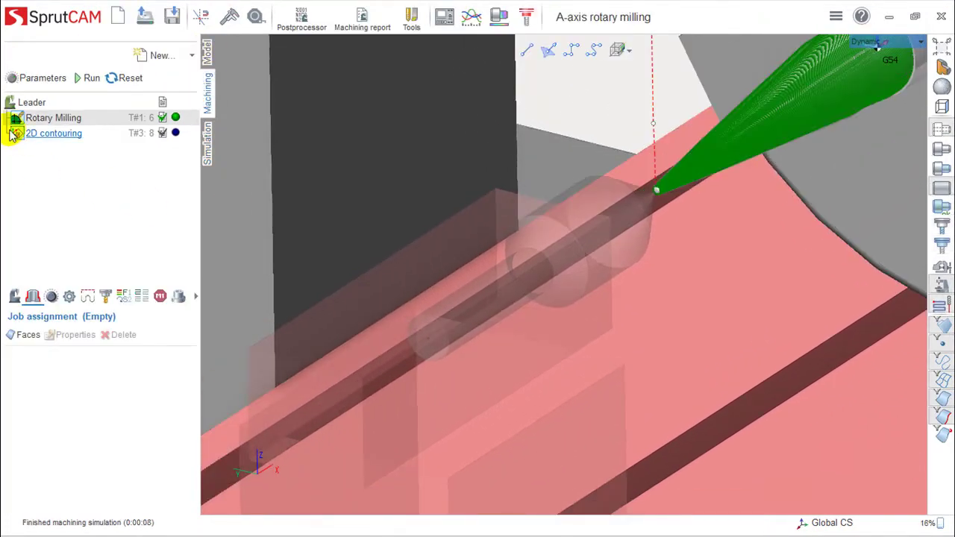
pyautogui.doubleClick(71, 123)
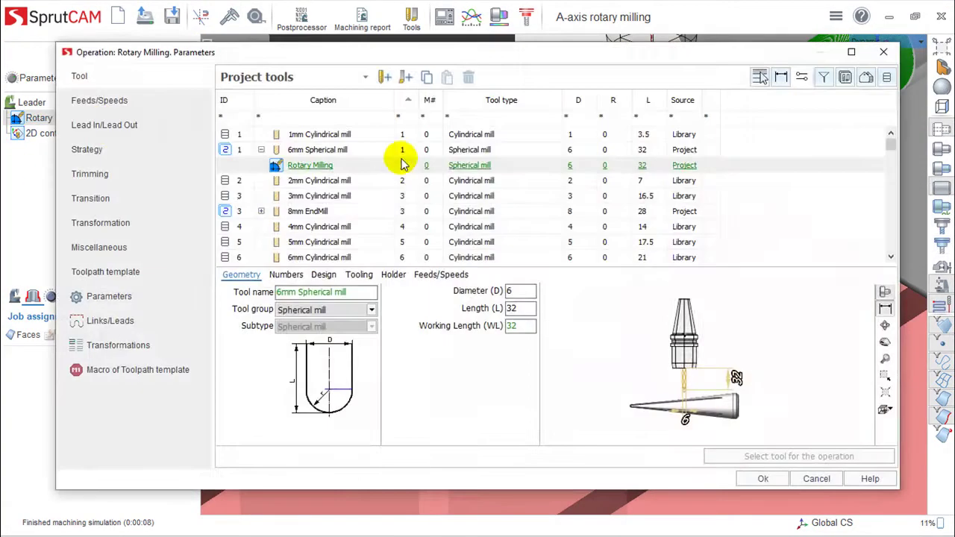
pyautogui.click(98, 149)
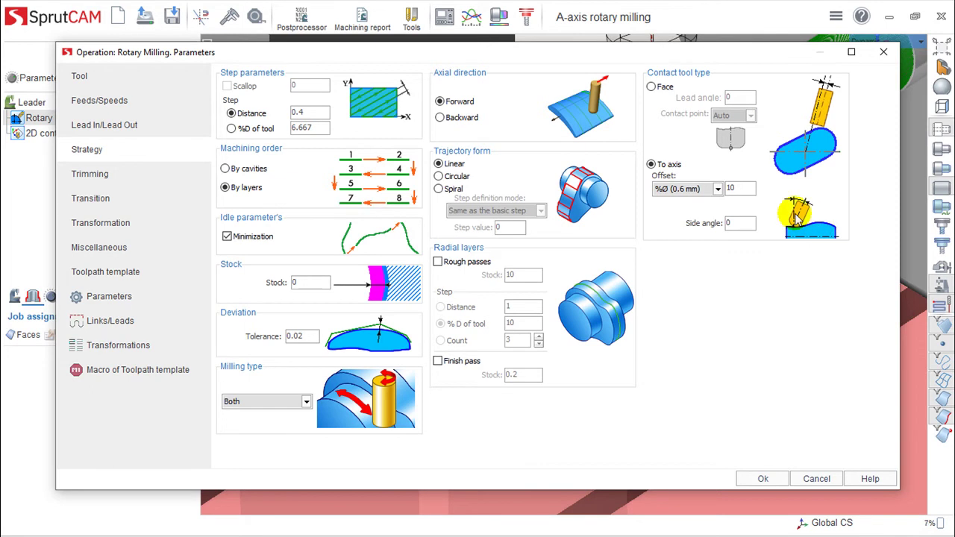
pyautogui.moveTo(714, 51); pyautogui.dragTo(661, 471)
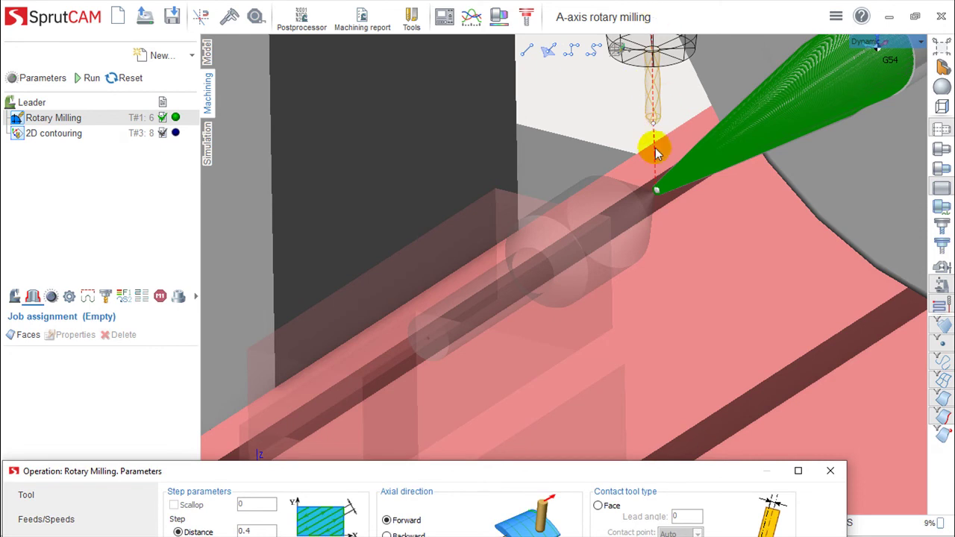
pyautogui.click(747, 227)
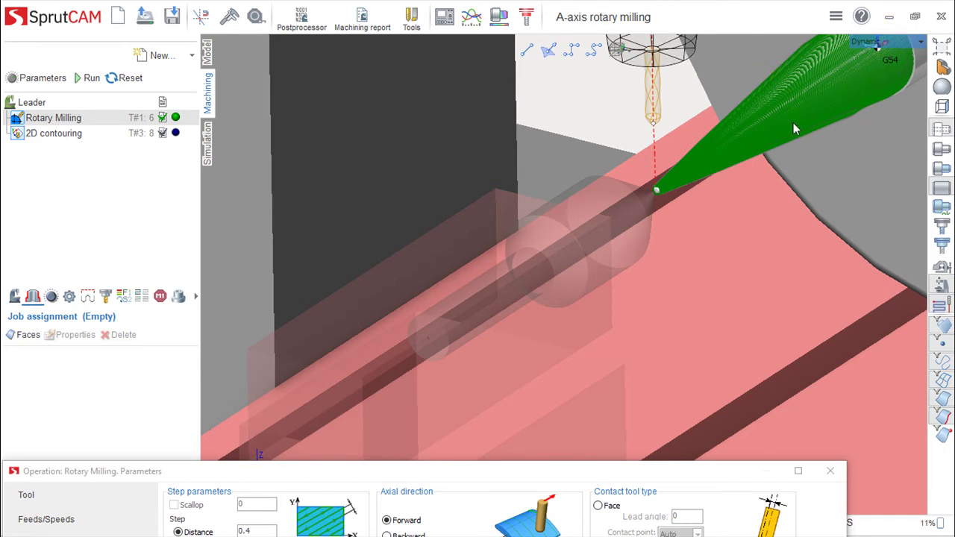
pyautogui.moveTo(676, 474); pyautogui.dragTo(747, 169)
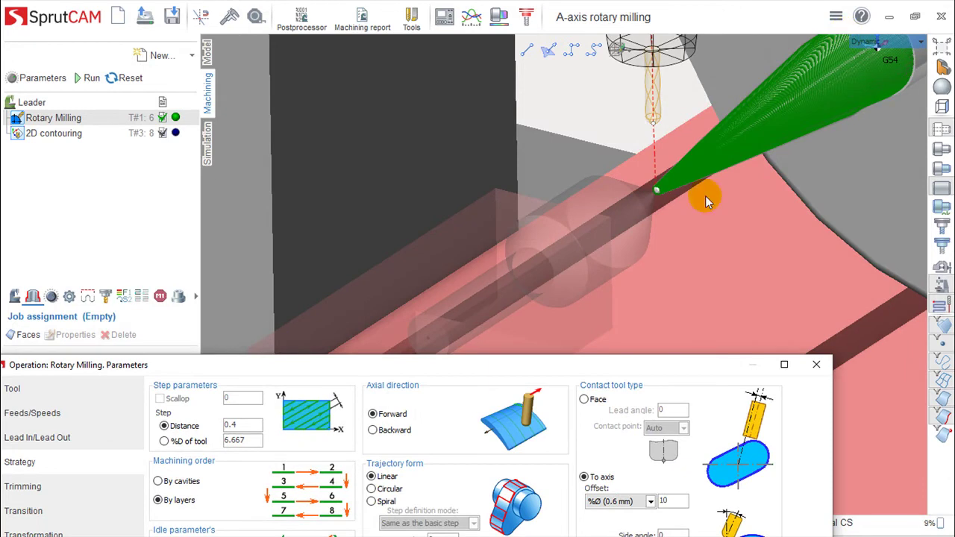
pyautogui.moveTo(632, 366); pyautogui.dragTo(702, 29)
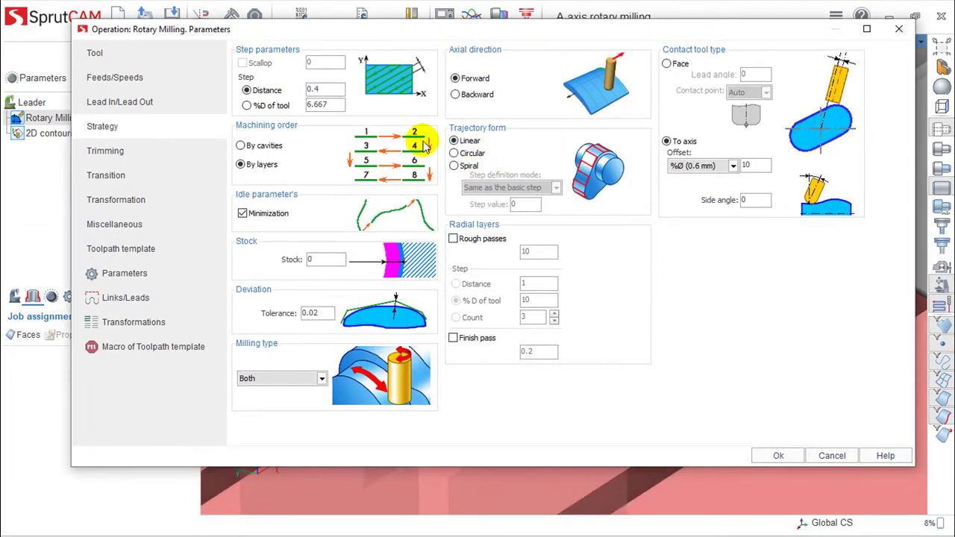
# - Set the Rotary Milling trajectory form to Spiral, recalculate the operation and check the toolpath around the cone
pyautogui.click(455, 166)
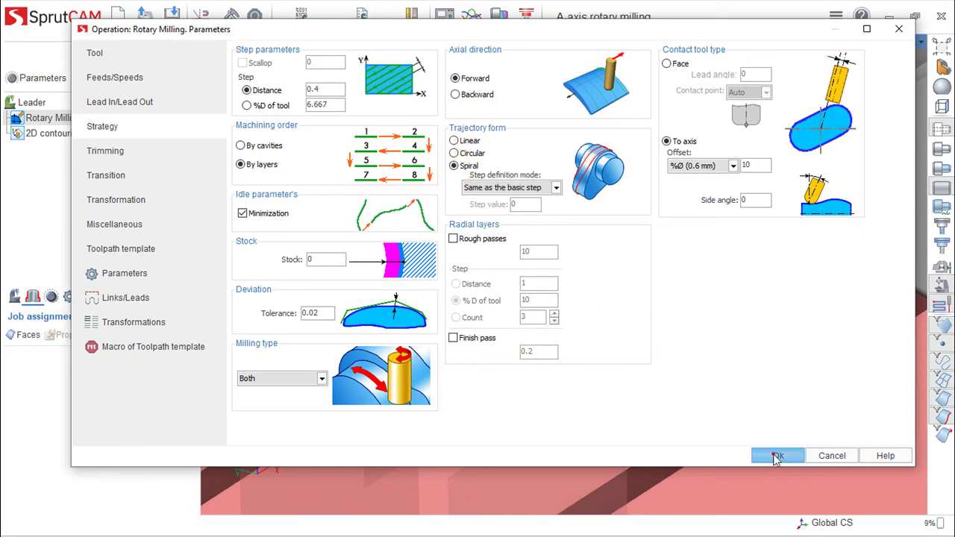
pyautogui.click(778, 455)
pyautogui.click(82, 79)
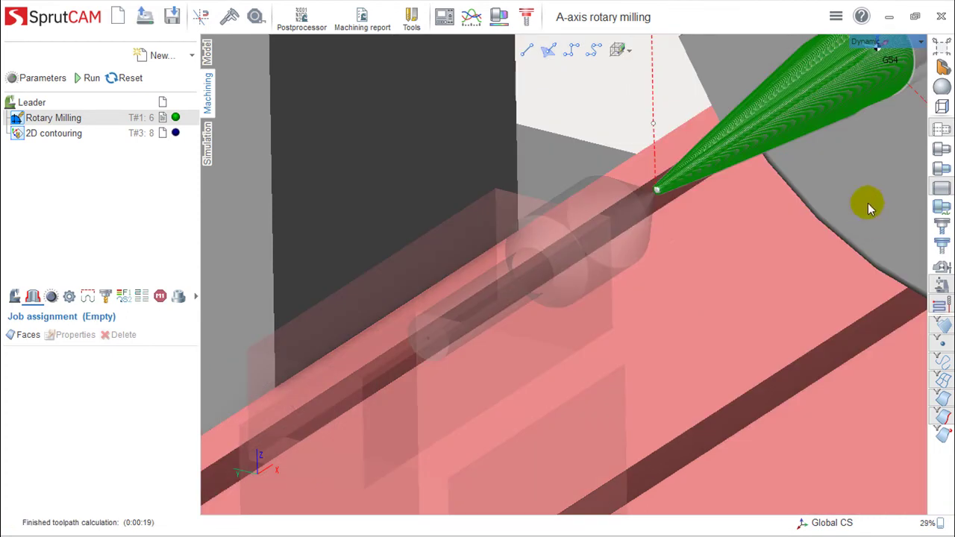
pyautogui.moveTo(723, 181); pyautogui.dragTo(548, 282)
pyautogui.scroll(5, 523, 284)
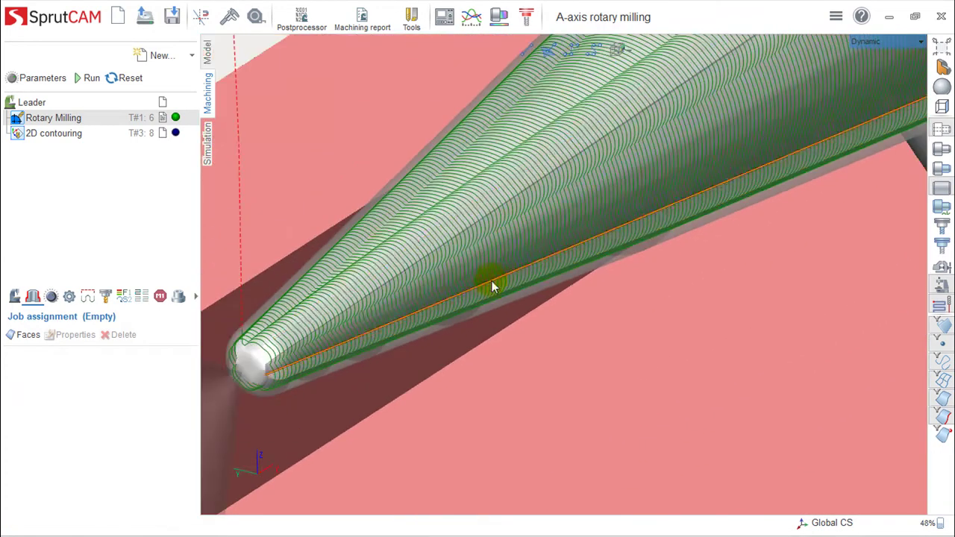
pyautogui.scroll(-5, 557, 281)
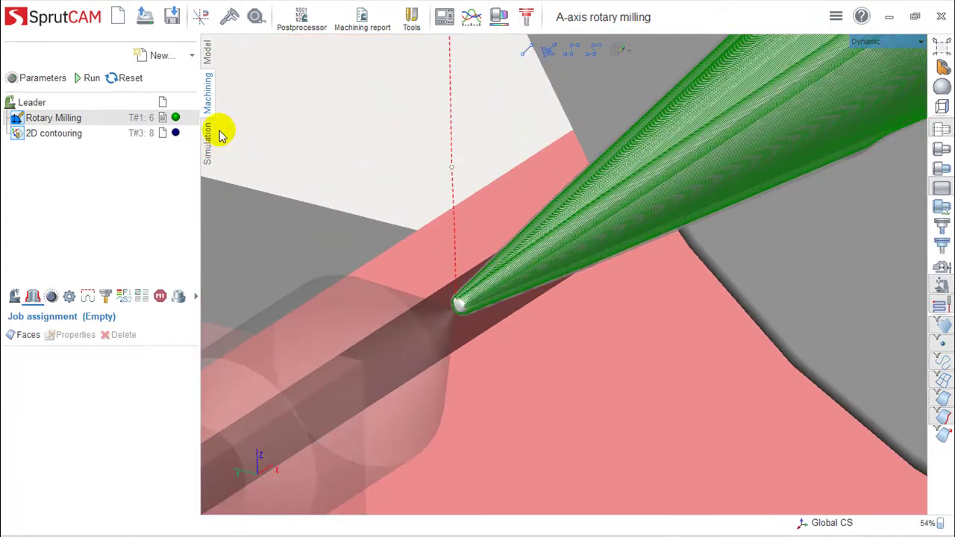
# - Simulate the spiral Rotary Milling operation and watch the ball mill cut around the cone's tip up close
pyautogui.click(208, 142)
pyautogui.moveTo(514, 269); pyautogui.dragTo(800, 86, button='right')
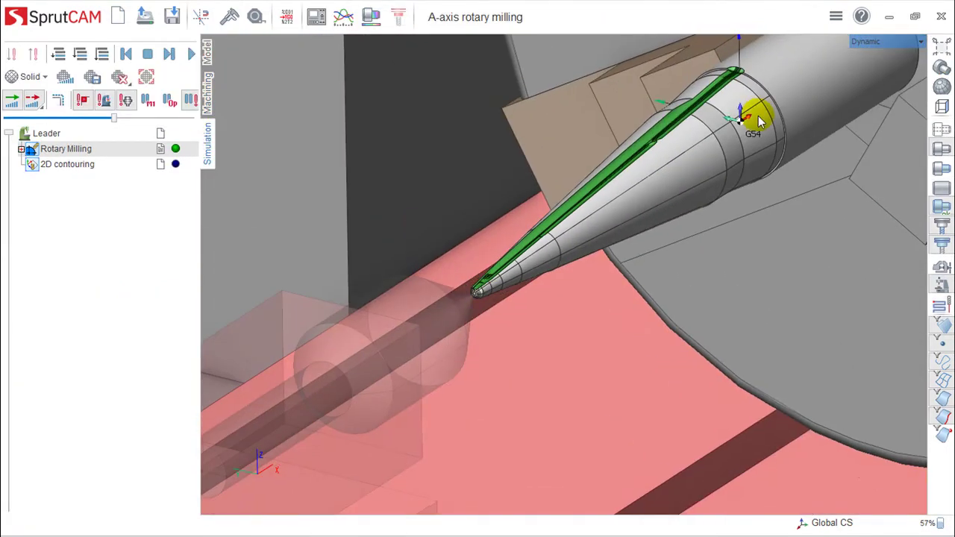
pyautogui.moveTo(646, 233); pyautogui.dragTo(692, 210, button='right')
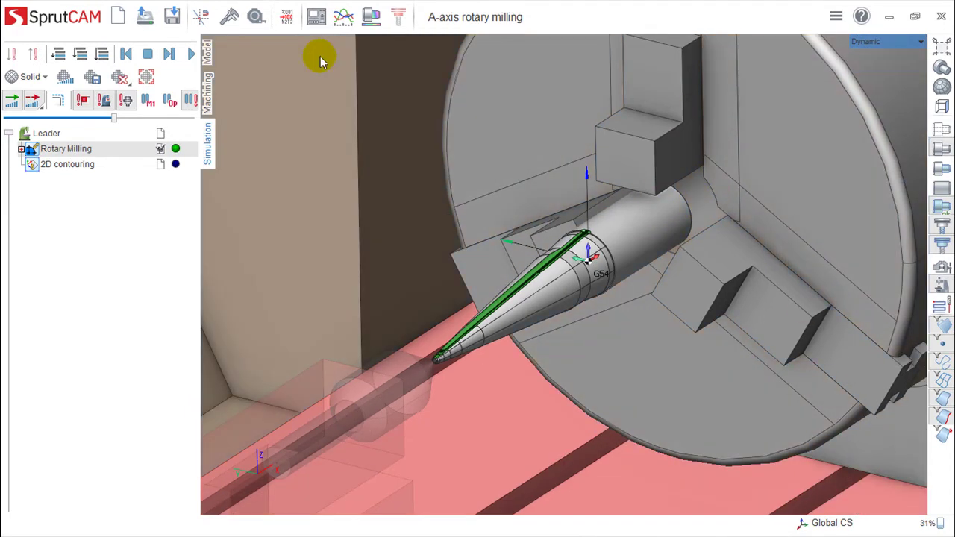
pyautogui.click(191, 54)
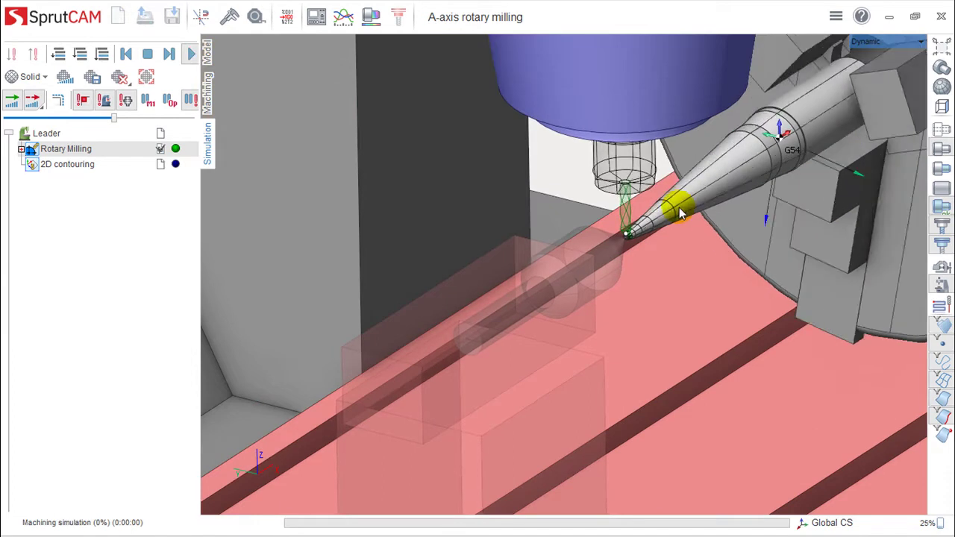
pyautogui.moveTo(809, 171); pyautogui.dragTo(276, 443, button='right')
pyautogui.moveTo(339, 410); pyautogui.dragTo(474, 298, button='middle')
pyautogui.scroll(-3, 486, 311)
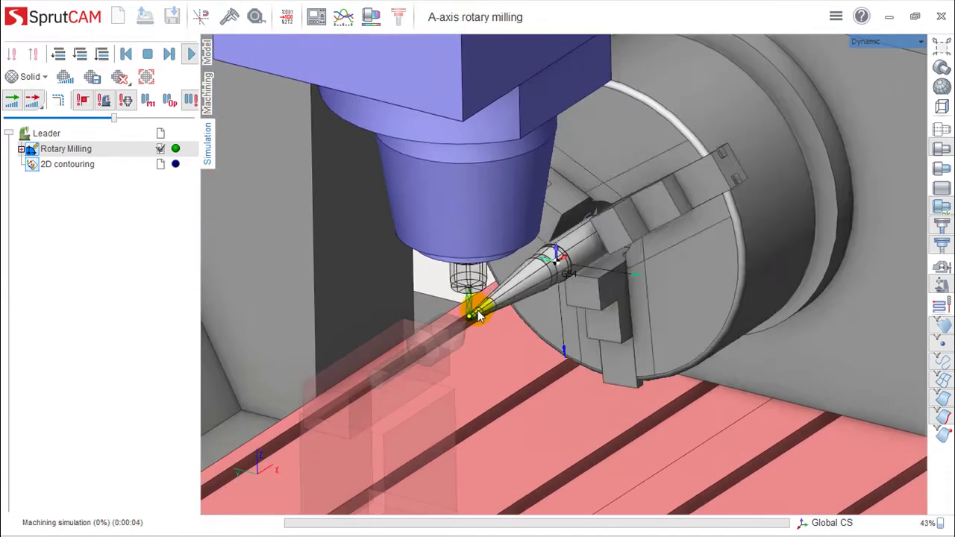
pyautogui.scroll(10, 473, 313)
pyautogui.scroll(-1, 467, 319)
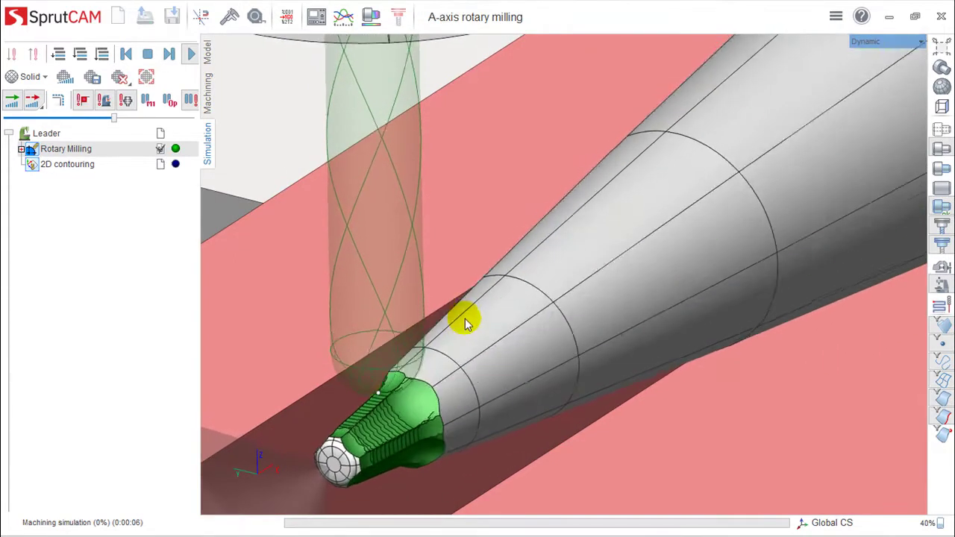
pyautogui.scroll(1, 467, 315)
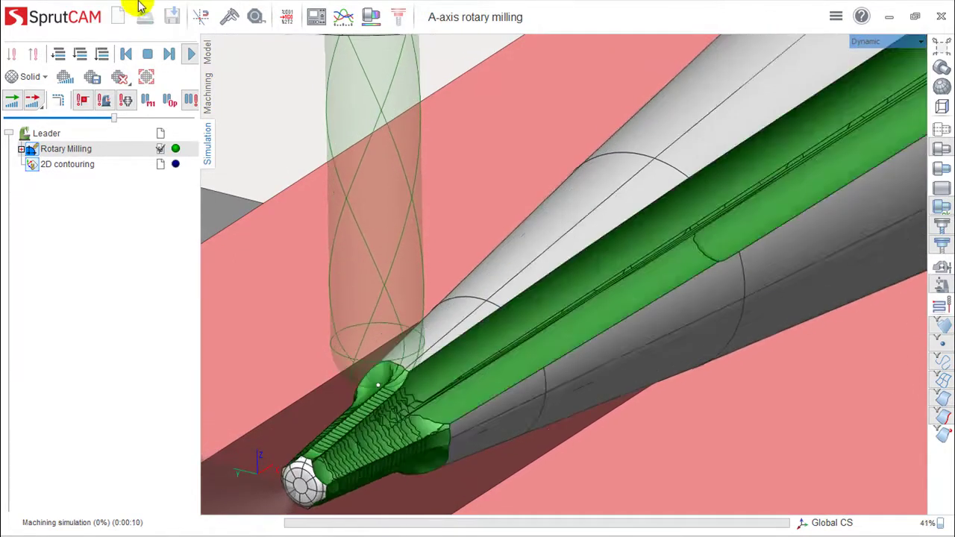
# - Return to machining mode, select the 2D contouring operation and calculate its toolpath
pyautogui.click(209, 94)
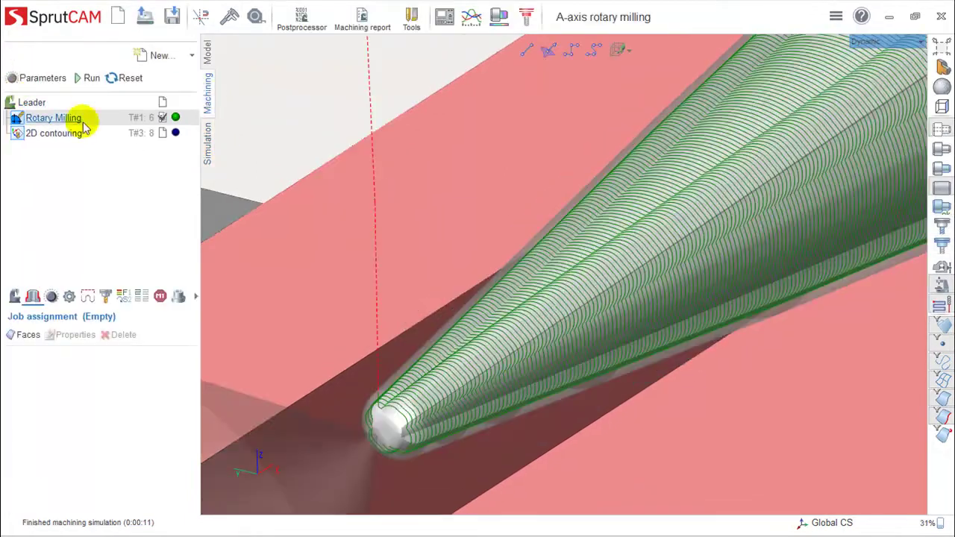
pyautogui.click(142, 134)
pyautogui.scroll(-5, 659, 292)
pyautogui.moveTo(640, 292); pyautogui.dragTo(875, 15, button='middle')
pyautogui.moveTo(770, 142); pyautogui.dragTo(687, 264, button='middle')
pyautogui.moveTo(688, 271); pyautogui.dragTo(535, 237, button='right')
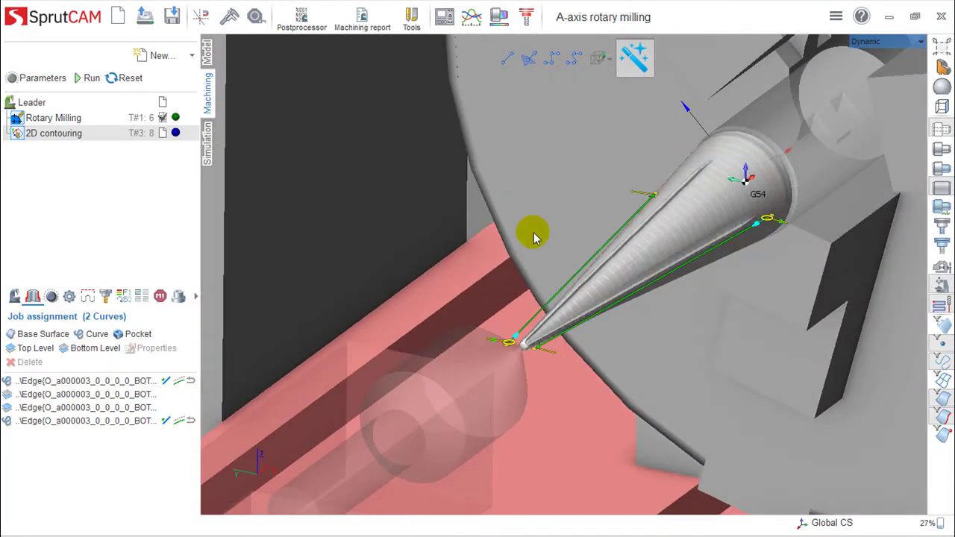
pyautogui.click(85, 78)
# - Examine the 2D contouring toolpath and the narrow grooves on the cone from its tip end
pyautogui.moveTo(784, 212); pyautogui.dragTo(662, 277, button='middle')
pyautogui.moveTo(661, 277); pyautogui.dragTo(676, 246, button='right')
pyautogui.scroll(3, 646, 249)
pyautogui.moveTo(557, 265); pyautogui.dragTo(606, 241, button='right')
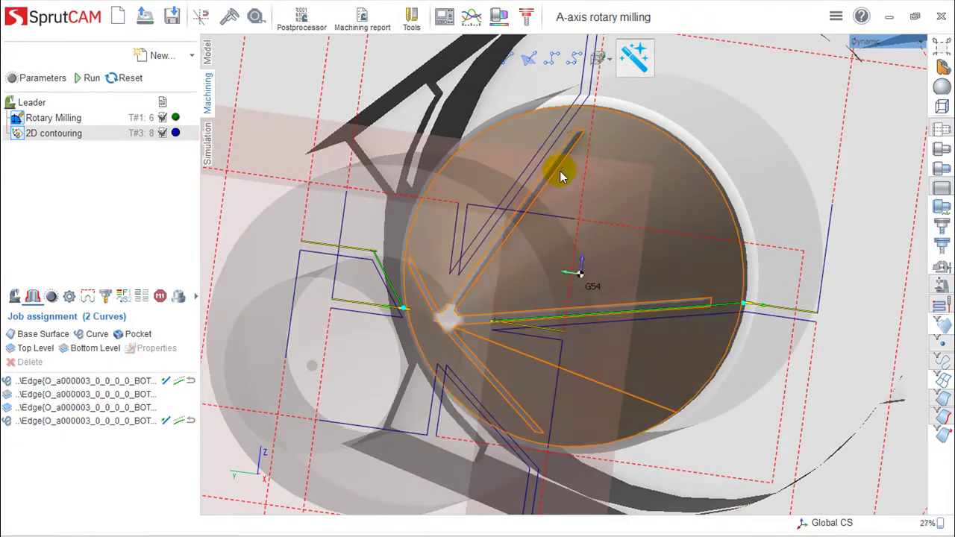
pyautogui.scroll(4, 560, 168)
pyautogui.moveTo(513, 230)
pyautogui.mouseDown(button='right')
pyautogui.moveTo(539, 206)
pyautogui.moveTo(513, 230)
pyautogui.mouseUp(button='right')
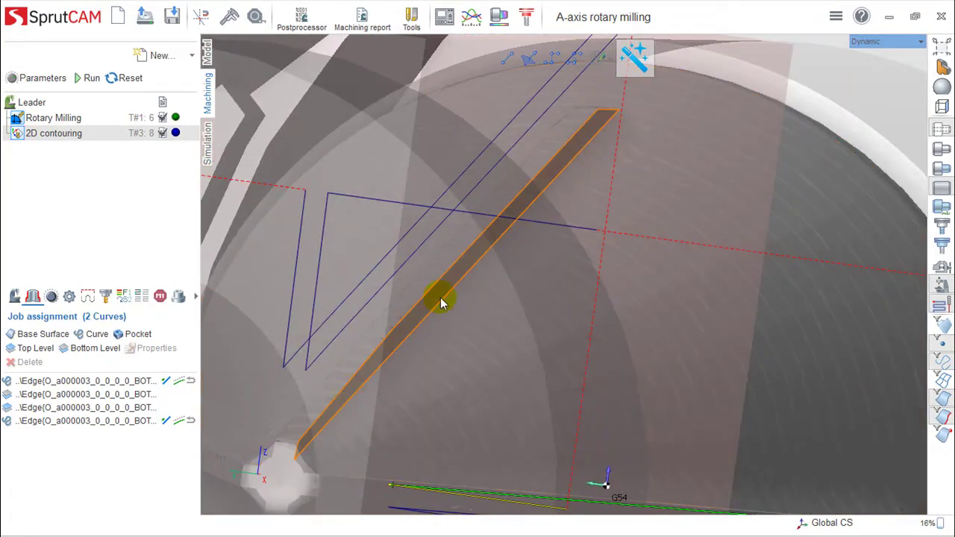
pyautogui.moveTo(693, 91); pyautogui.dragTo(550, 307, button='right')
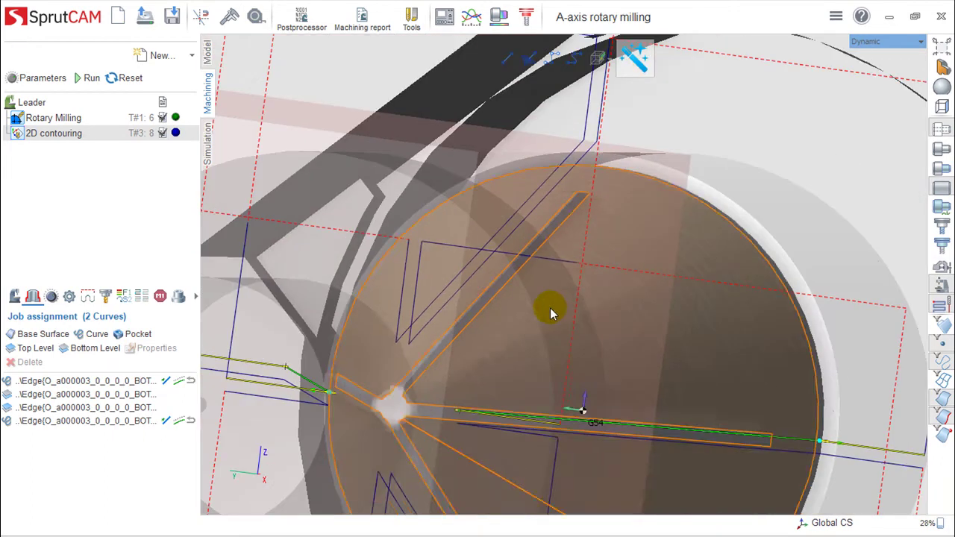
# - Simulate the 2D contouring operation and watch the grooves being cut along the cone up close
pyautogui.click(210, 141)
pyautogui.scroll(2, 578, 303)
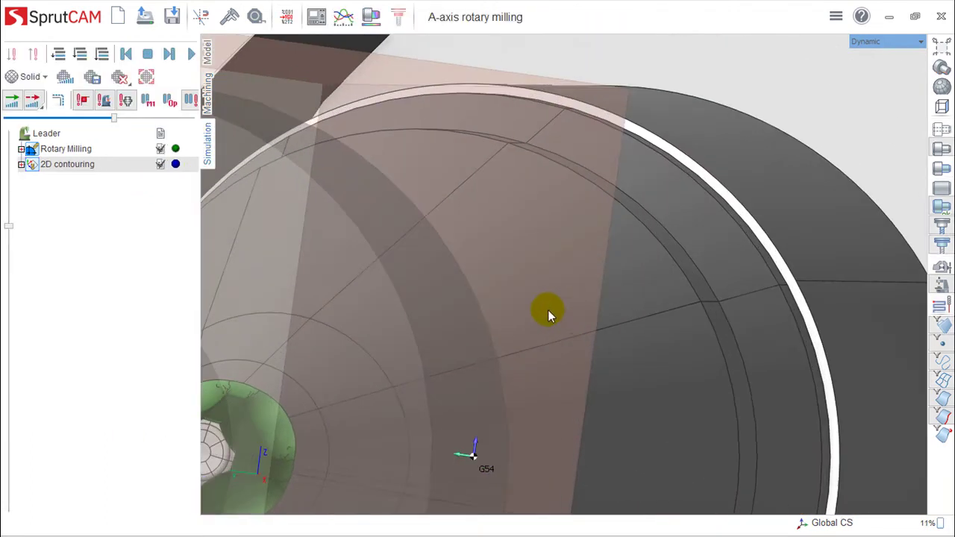
pyautogui.moveTo(568, 311); pyautogui.dragTo(917, 18, button='middle')
pyautogui.moveTo(814, 104); pyautogui.dragTo(798, 130, button='right')
pyautogui.scroll(-5, 746, 173)
pyautogui.moveTo(800, 133); pyautogui.dragTo(625, 237, button='middle')
pyautogui.scroll(-4, 636, 250)
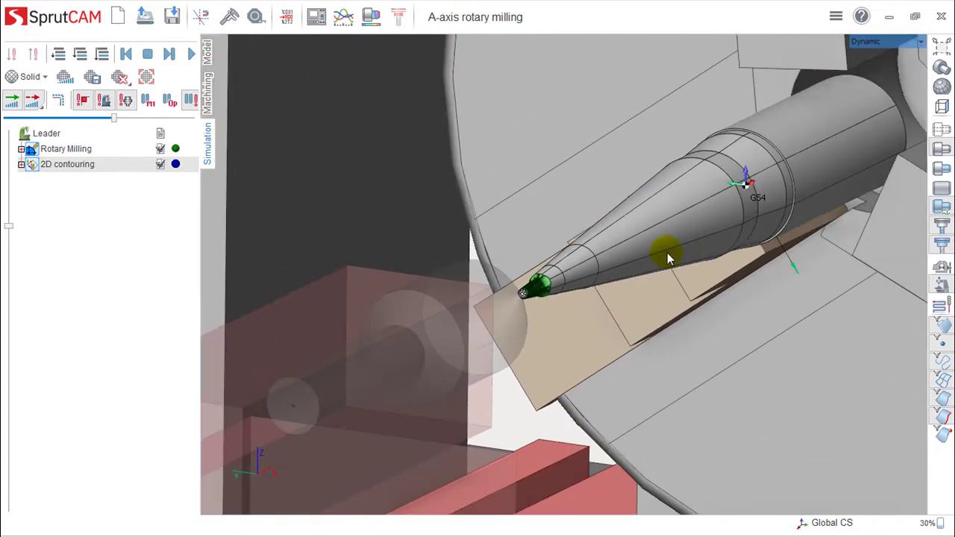
pyautogui.moveTo(739, 263); pyautogui.dragTo(680, 290, button='middle')
pyautogui.click(191, 53)
pyautogui.scroll(4, 444, 341)
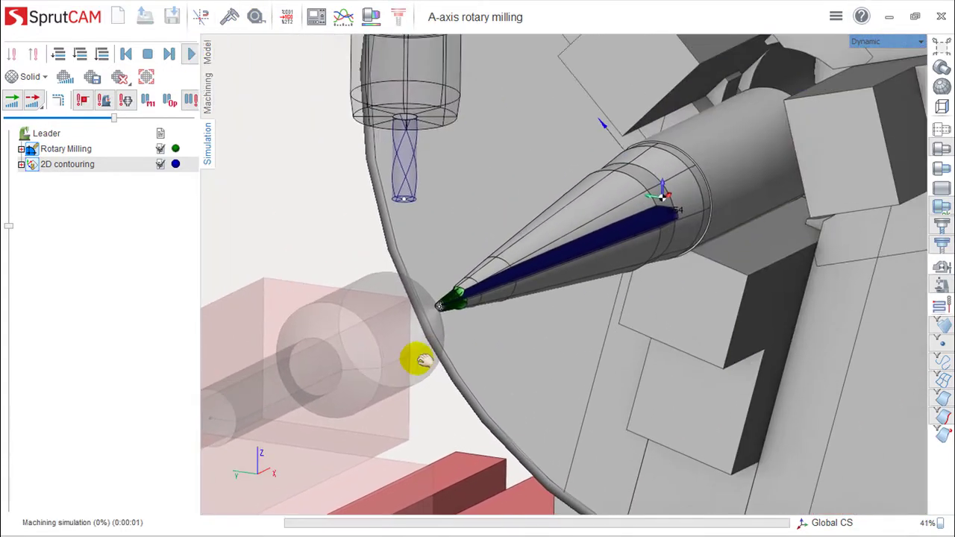
pyautogui.scroll(2, 495, 333)
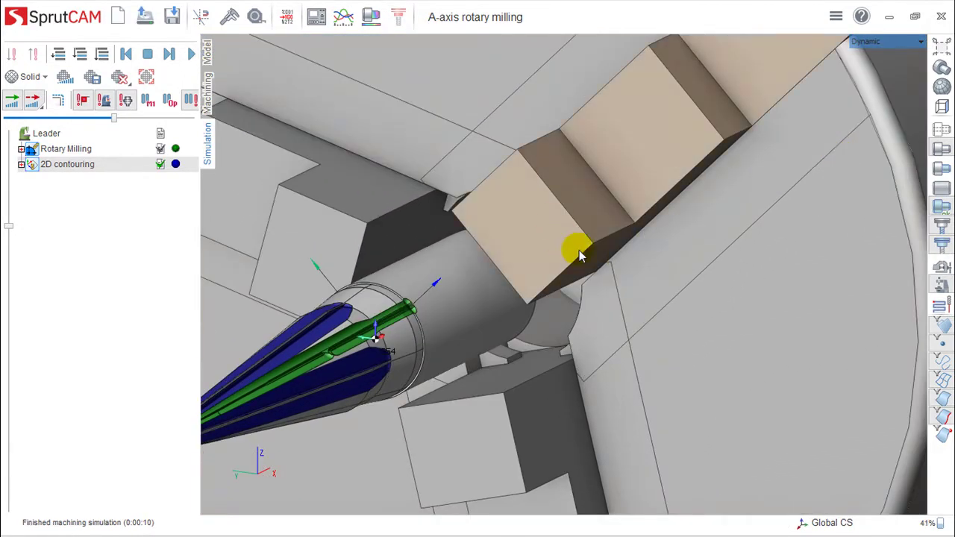
pyautogui.scroll(-4, 565, 249)
pyautogui.moveTo(576, 267); pyautogui.dragTo(739, 212, button='middle')
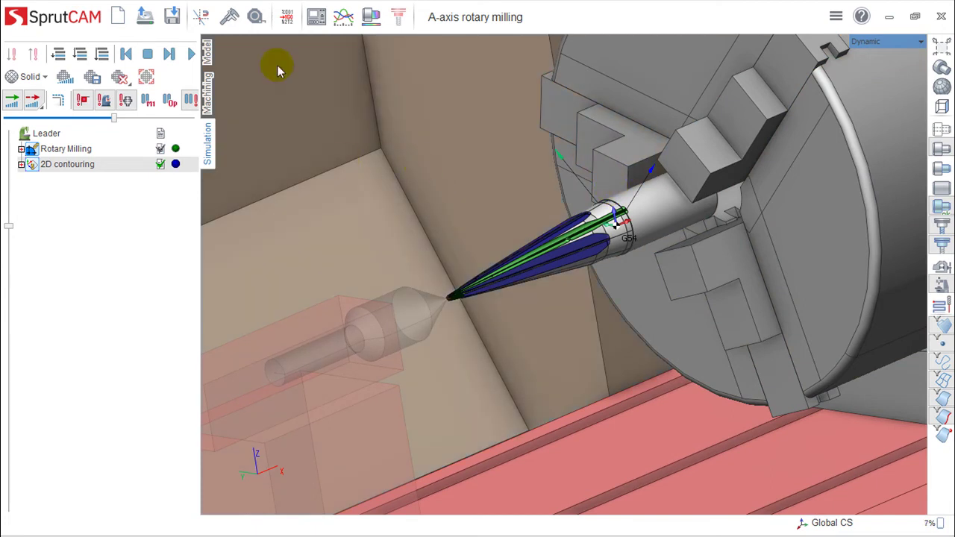
# - Open the Screw1 project from the Milling 4D examples folder
pyautogui.click(145, 17)
pyautogui.click(145, 16)
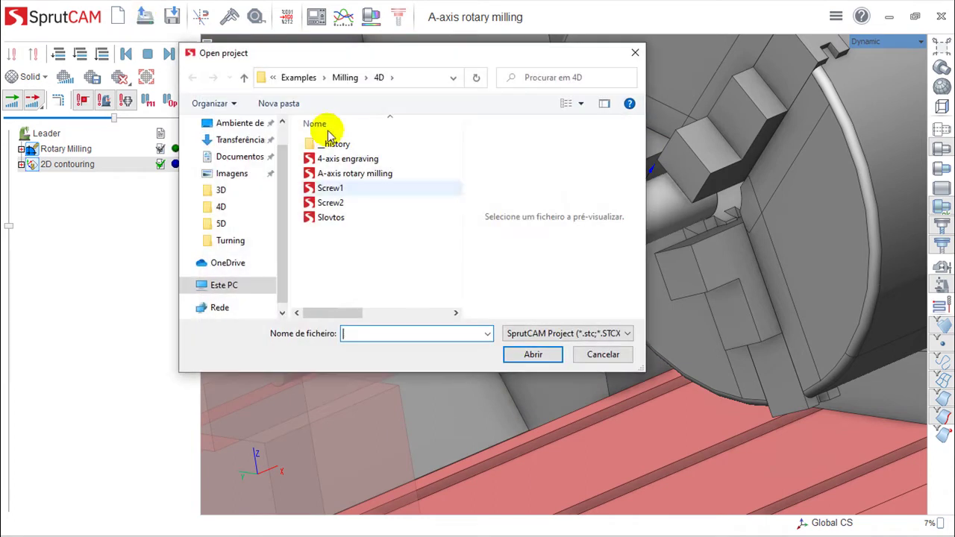
pyautogui.click(330, 188)
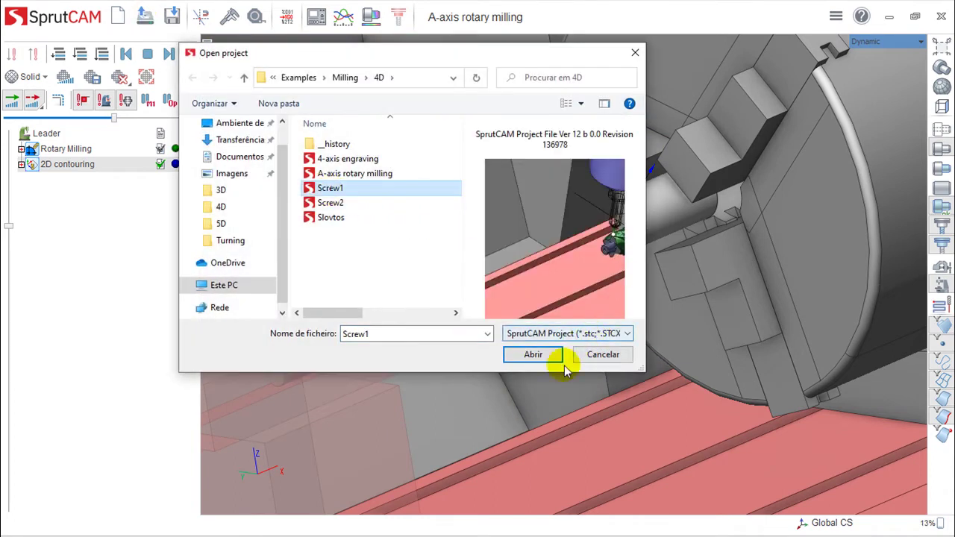
pyautogui.click(539, 355)
pyautogui.click(515, 299)
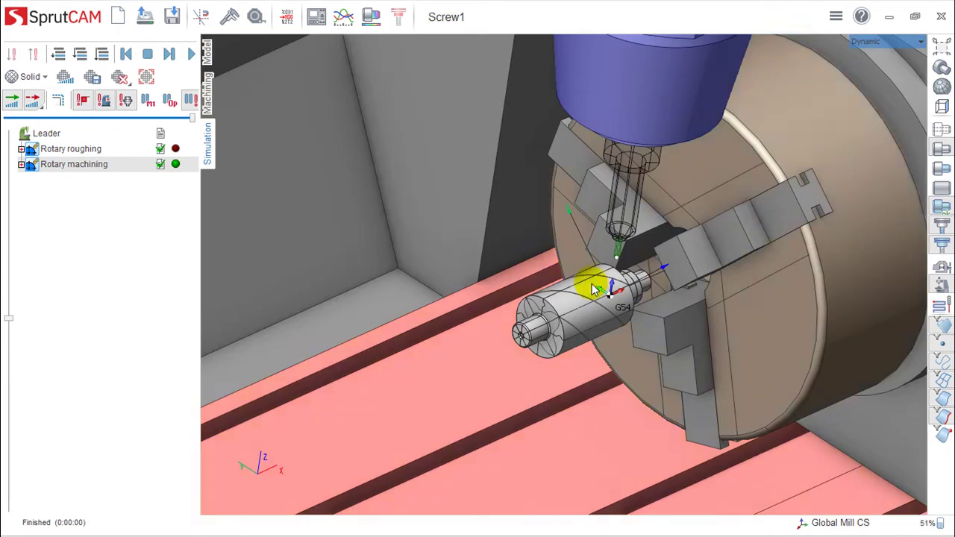
# - Examine the cylindrical screw workpiece, the rotary chuck and the machine table from several angles
pyautogui.scroll(5, 610, 290)
pyautogui.moveTo(622, 297); pyautogui.dragTo(659, 305, button='middle')
pyautogui.moveTo(706, 258); pyautogui.dragTo(793, 160, button='right')
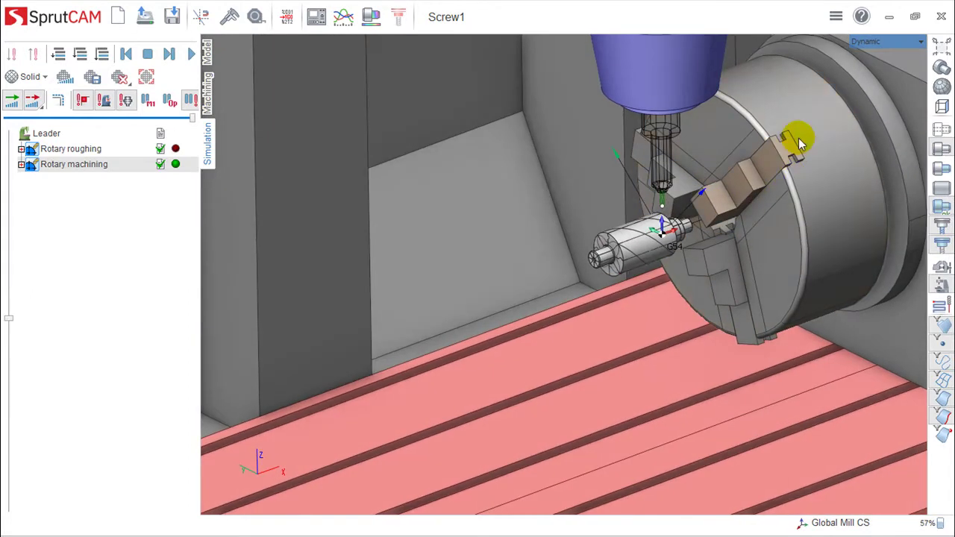
pyautogui.scroll(-4, 750, 200)
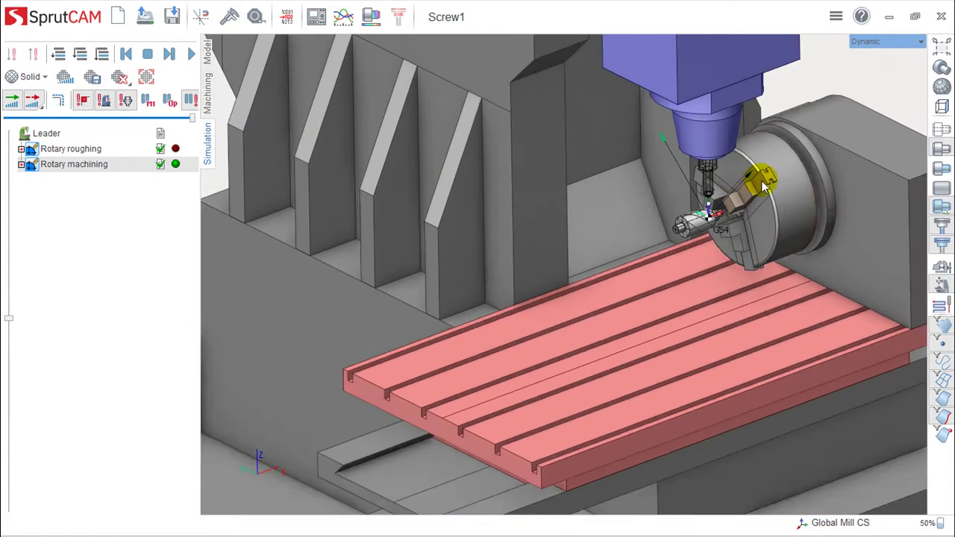
pyautogui.scroll(7, 761, 187)
pyautogui.moveTo(756, 195); pyautogui.dragTo(778, 172, button='right')
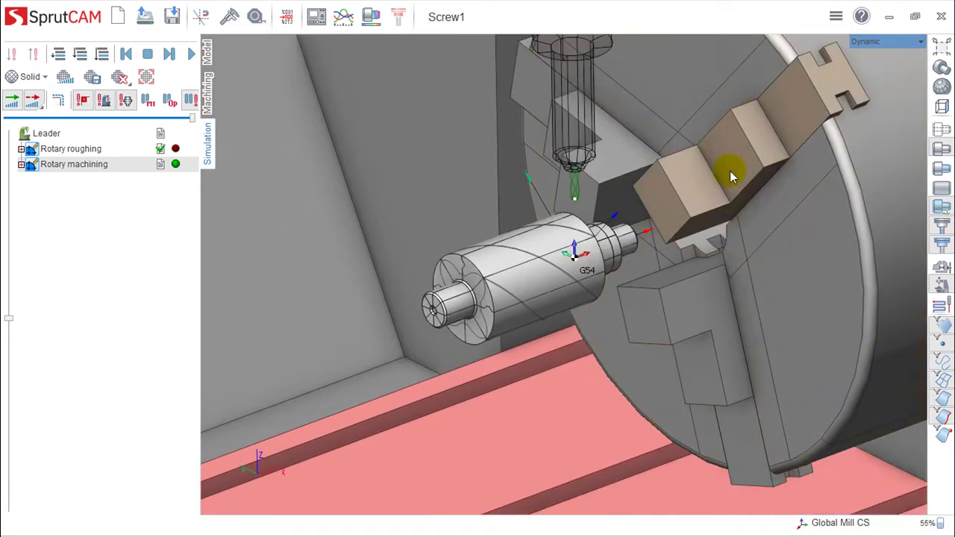
pyautogui.moveTo(692, 242)
pyautogui.mouseDown(button='right')
pyautogui.moveTo(656, 231)
pyautogui.moveTo(689, 237)
pyautogui.mouseUp(button='right')
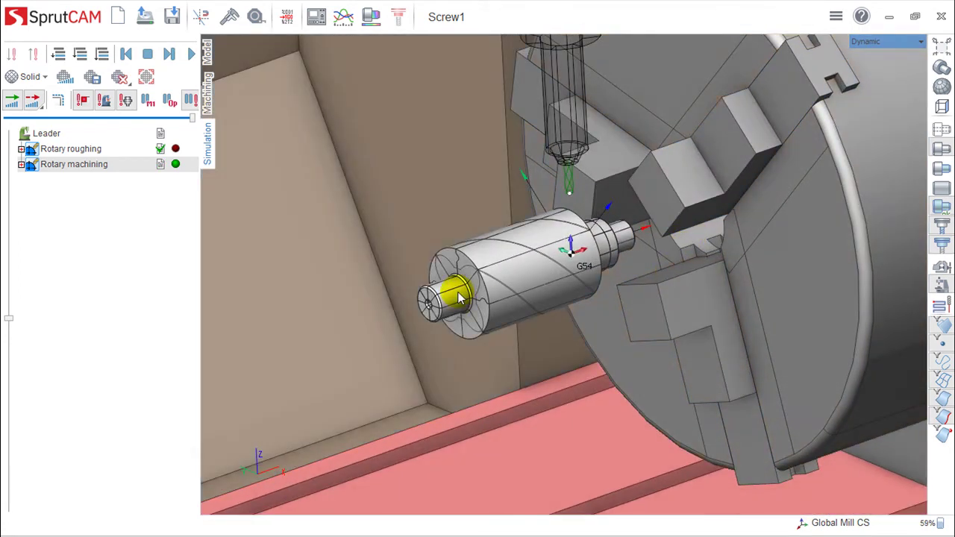
# - Go to machining mode, hide the machine and inspect the Rotary machining toolpath on the screw up close
pyautogui.click(207, 92)
pyautogui.scroll(-3, 590, 244)
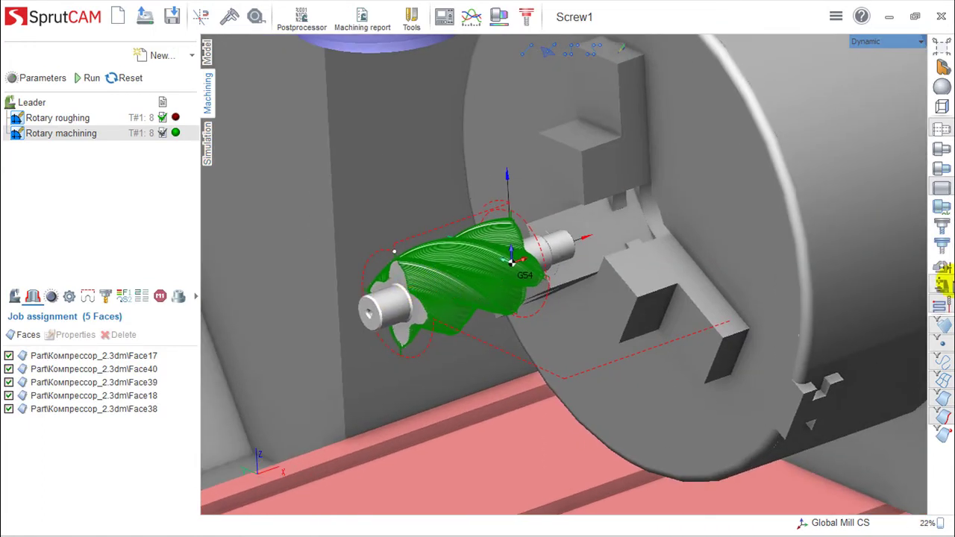
pyautogui.click(940, 288)
pyautogui.moveTo(561, 284); pyautogui.dragTo(516, 297, button='middle')
pyautogui.scroll(4, 465, 254)
pyautogui.moveTo(516, 277); pyautogui.dragTo(552, 278, button='middle')
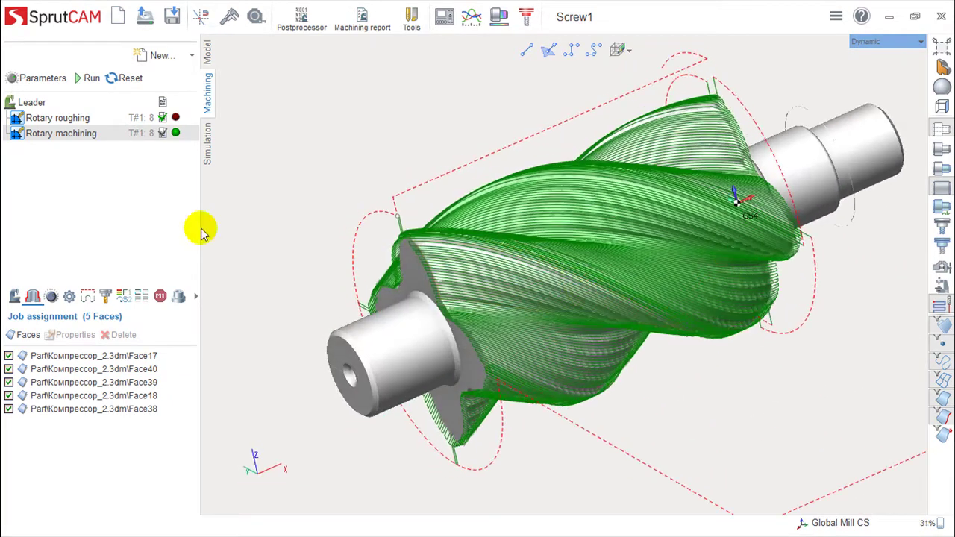
# - Compare the Rotary roughing and Rotary machining toolpaths along the screw's helical flutes
pyautogui.click(66, 122)
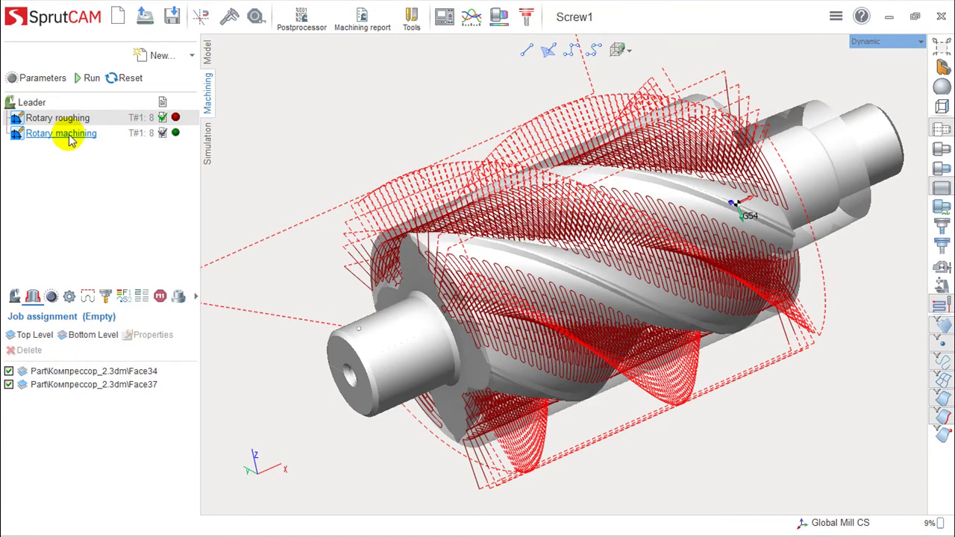
pyautogui.click(64, 135)
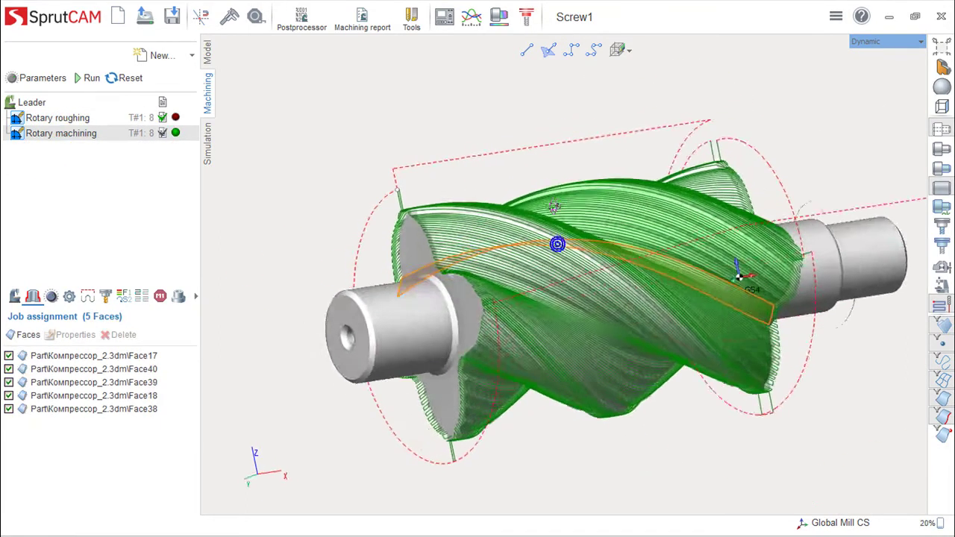
pyautogui.click(58, 122)
pyautogui.moveTo(608, 277)
pyautogui.mouseDown(button='middle')
pyautogui.moveTo(609, 266)
pyautogui.moveTo(634, 271)
pyautogui.moveTo(600, 270)
pyautogui.mouseUp(button='middle')
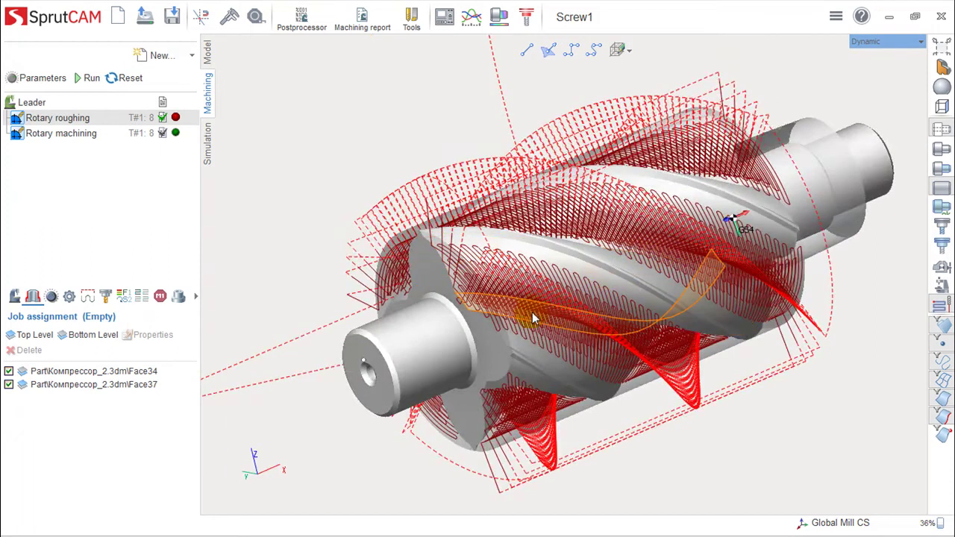
pyautogui.click(49, 139)
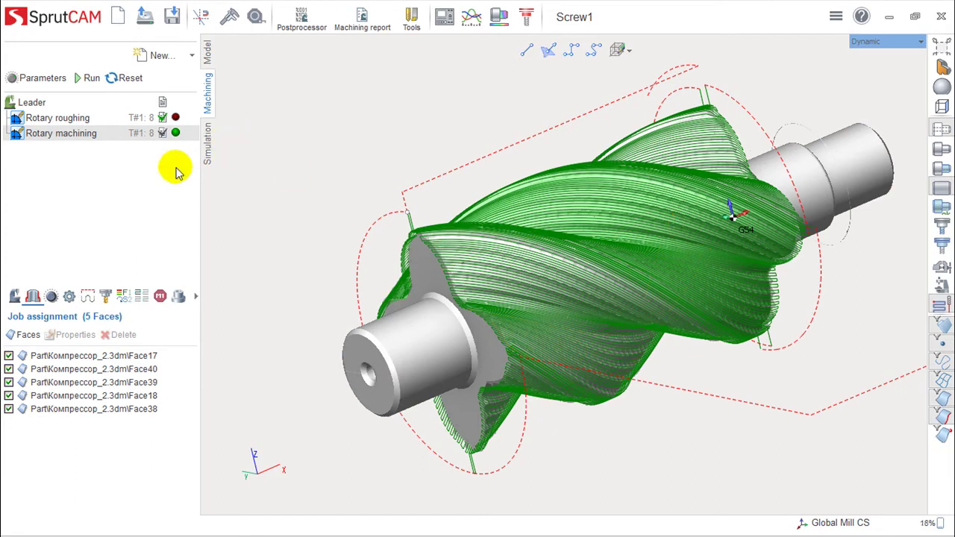
# - Simulate the Rotary machining operation on the screw workpiece briefly and stop it
pyautogui.click(208, 144)
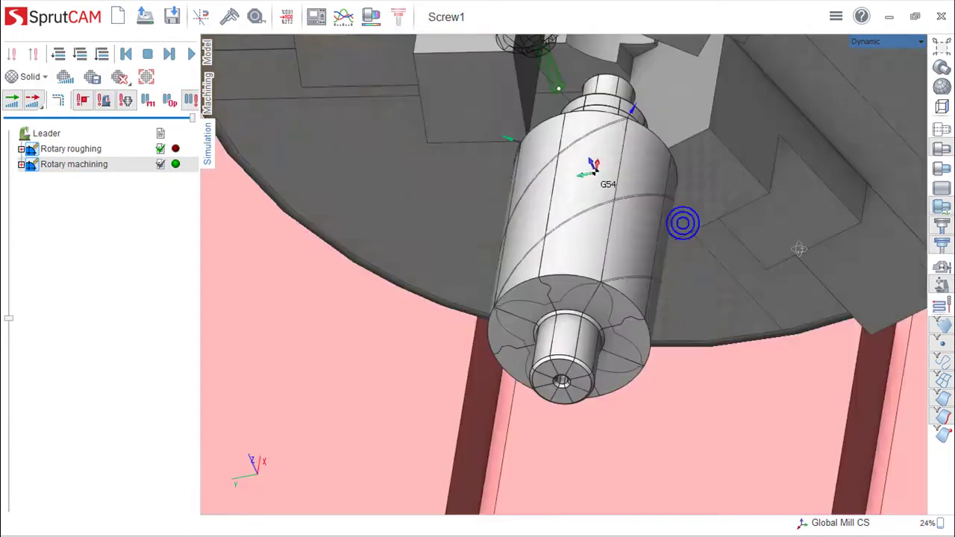
pyautogui.moveTo(799, 250); pyautogui.dragTo(704, 253, button='right')
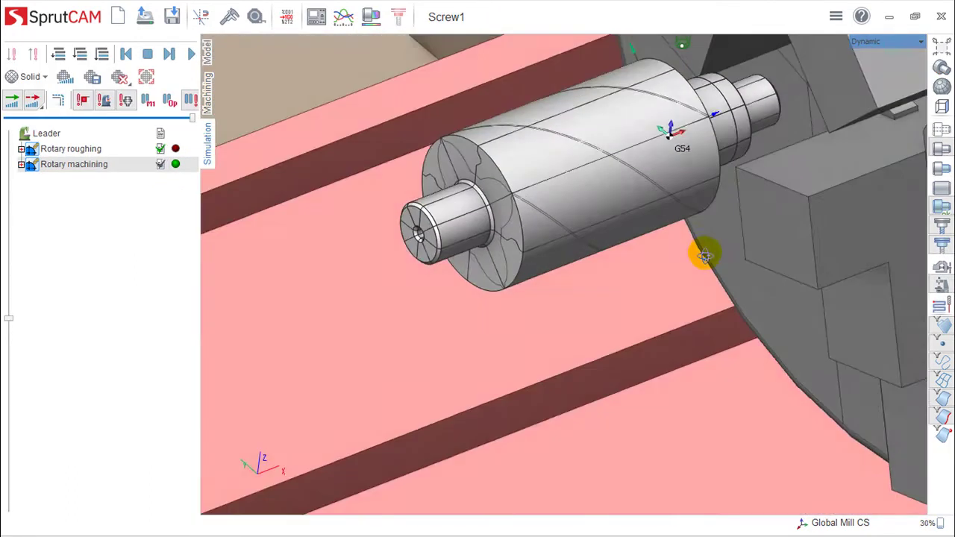
pyautogui.scroll(-5, 691, 245)
pyautogui.scroll(5, 685, 212)
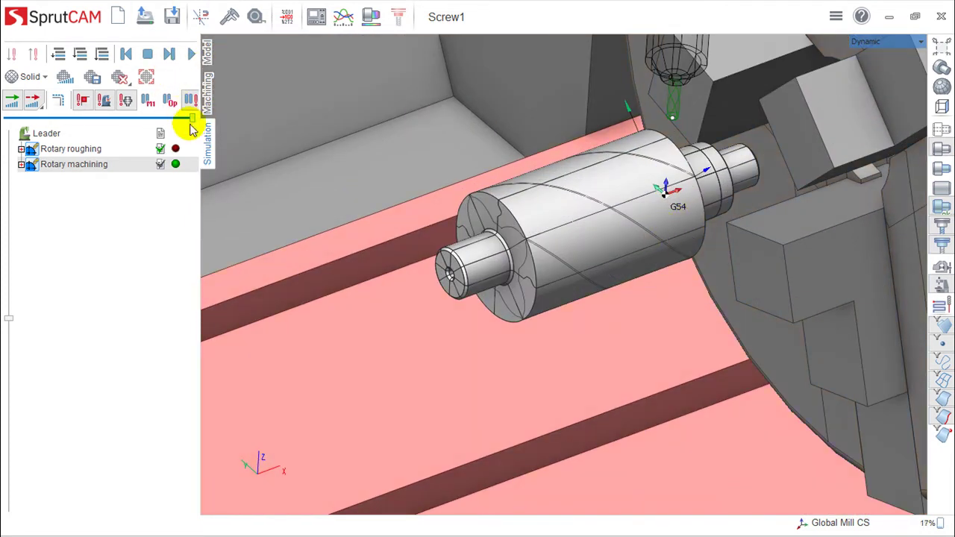
pyautogui.click(192, 52)
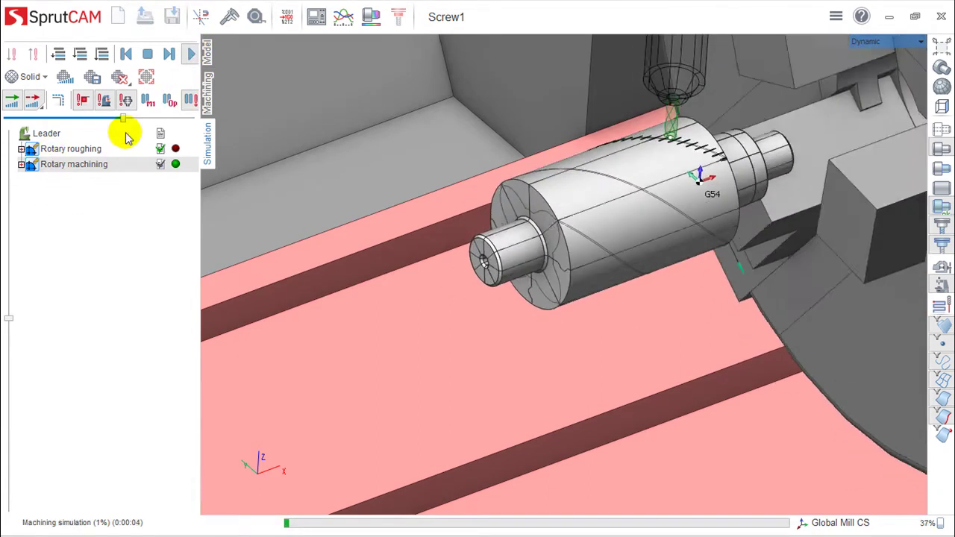
pyautogui.click(146, 54)
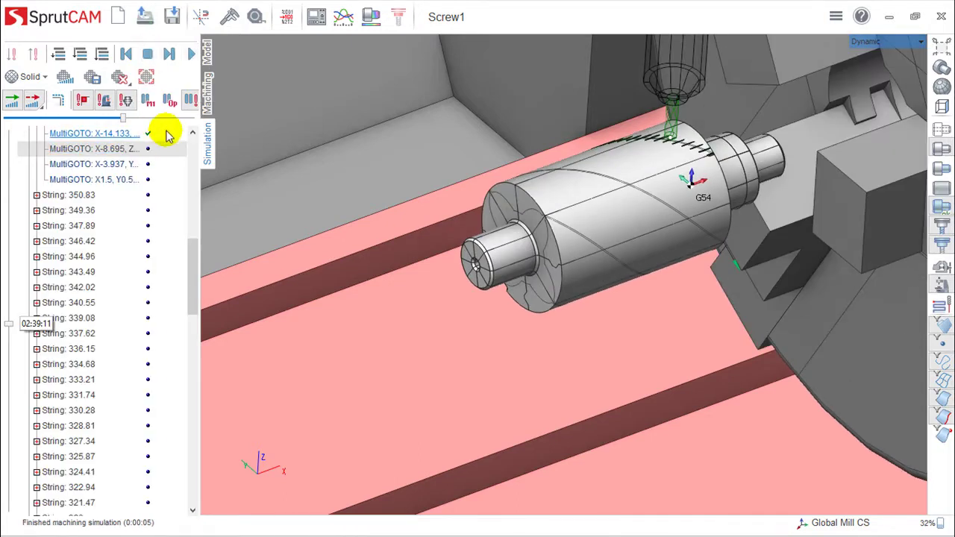
# - Simulate the Rotary roughing operation, watch the first flute being cut at the workpiece's free end, and stop the simulation
pyautogui.scroll(10, 197, 267)
pyautogui.click(73, 149)
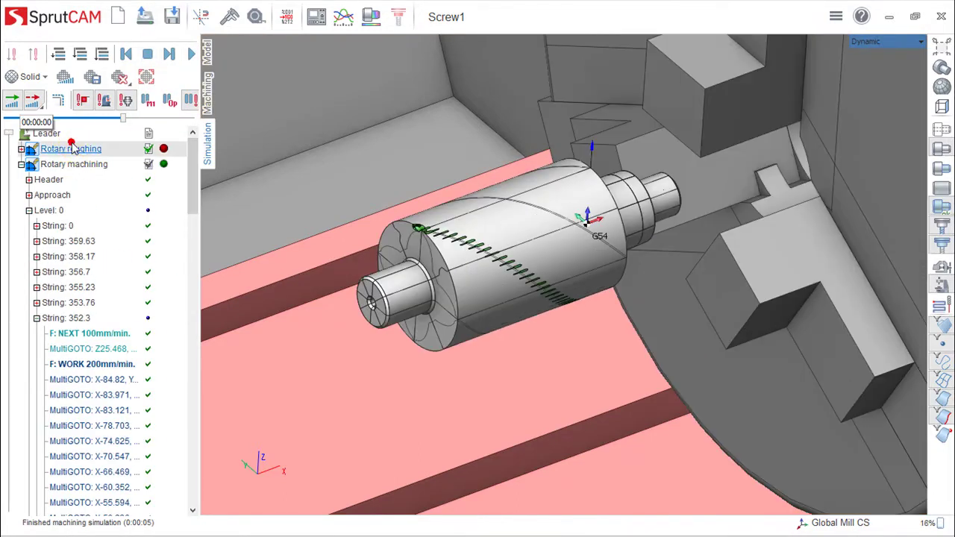
pyautogui.click(191, 54)
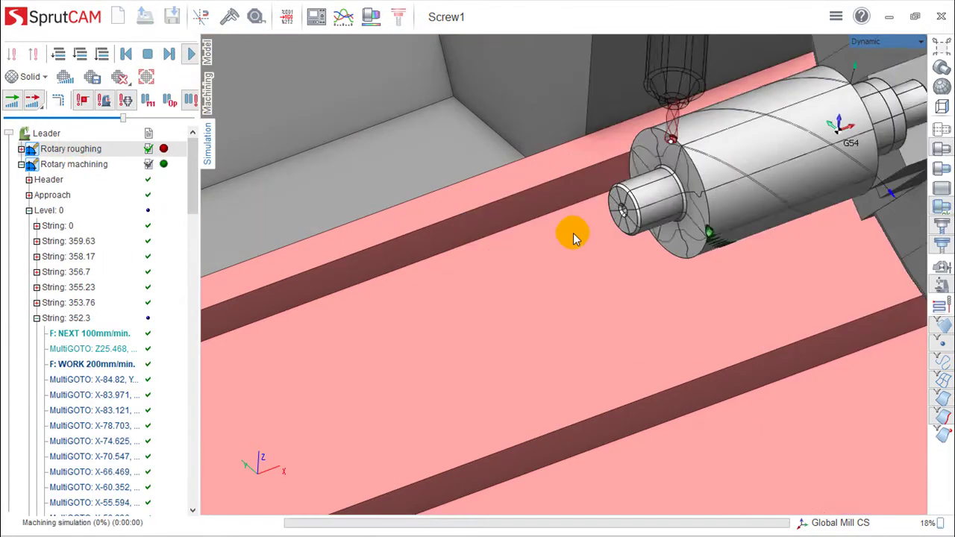
pyautogui.moveTo(775, 244); pyautogui.dragTo(660, 412, button='middle')
pyautogui.scroll(6, 580, 341)
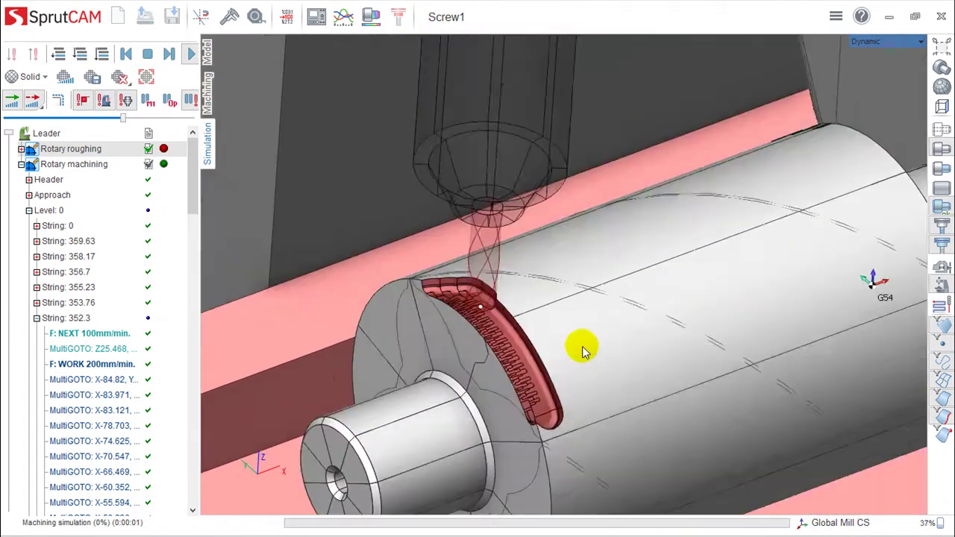
pyautogui.scroll(-2, 641, 323)
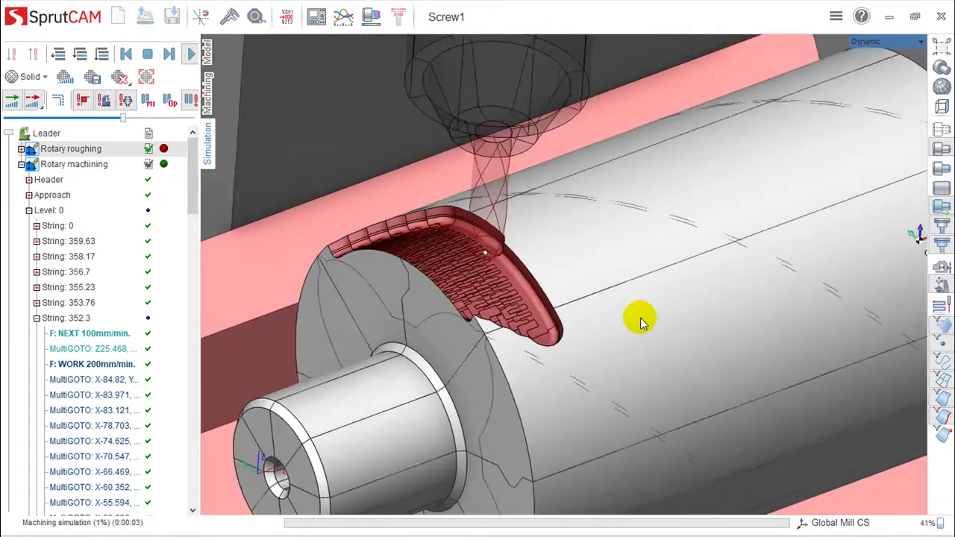
pyautogui.moveTo(652, 357); pyautogui.dragTo(672, 377, button='middle')
pyautogui.click(104, 100)
pyautogui.click(147, 54)
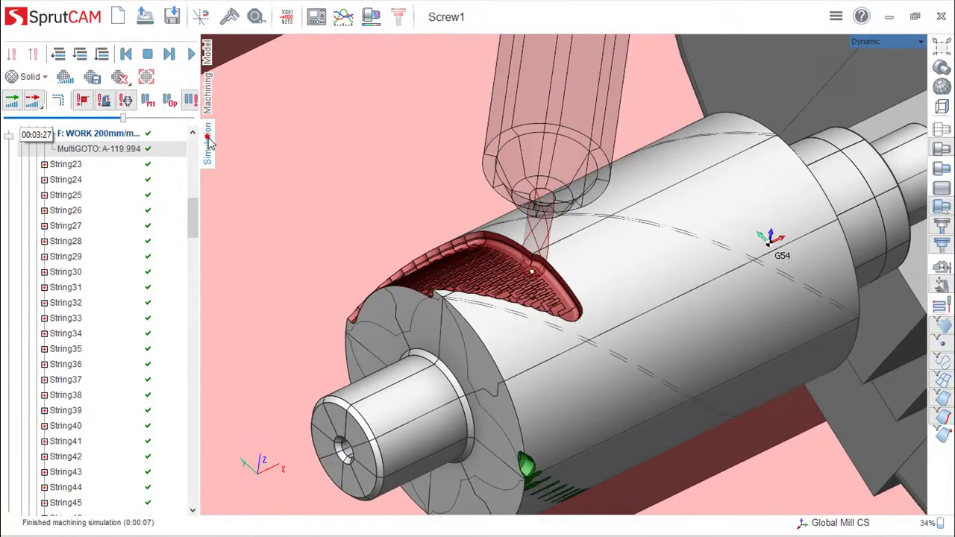
# - Set the Rotary roughing trajectory form to Linear in machining mode and recalculate its toolpath
pyautogui.click(209, 97)
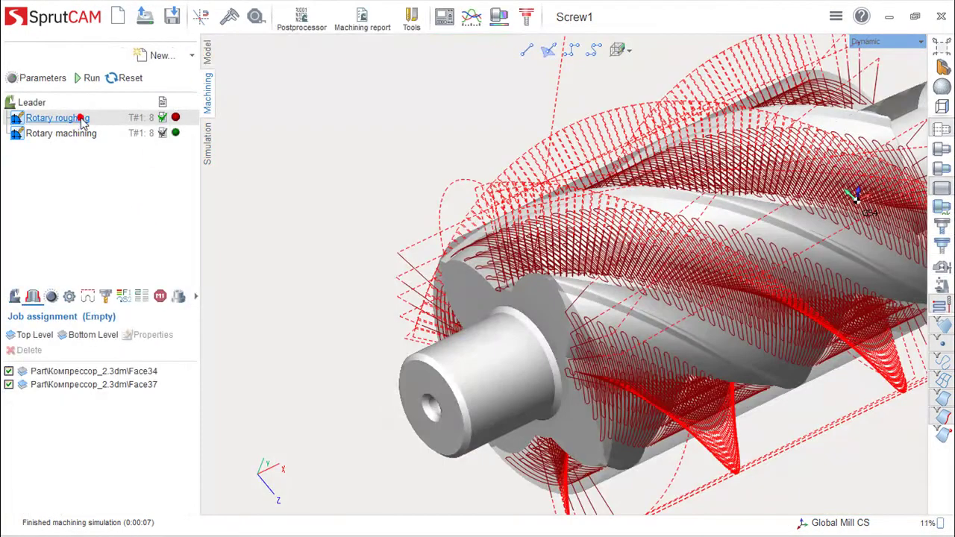
pyautogui.doubleClick(686, 261)
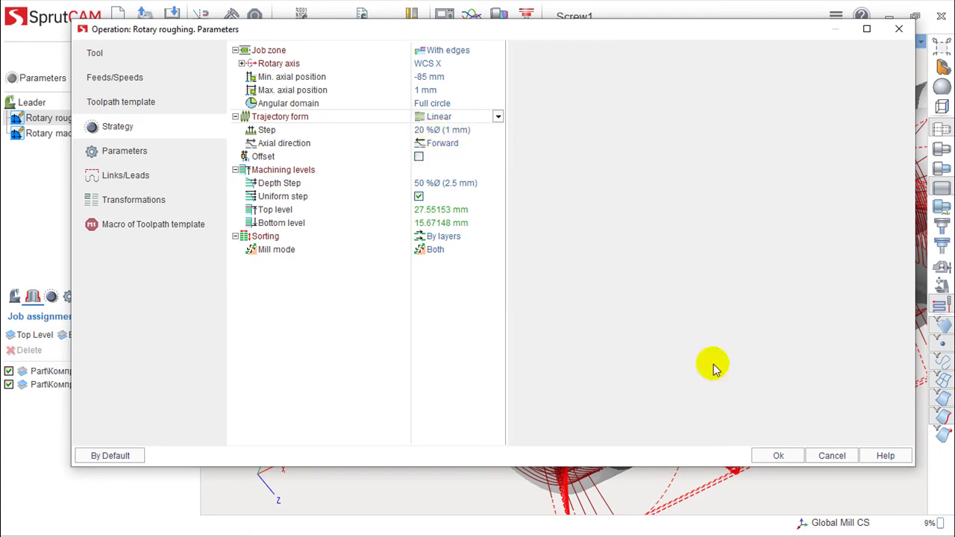
pyautogui.click(777, 454)
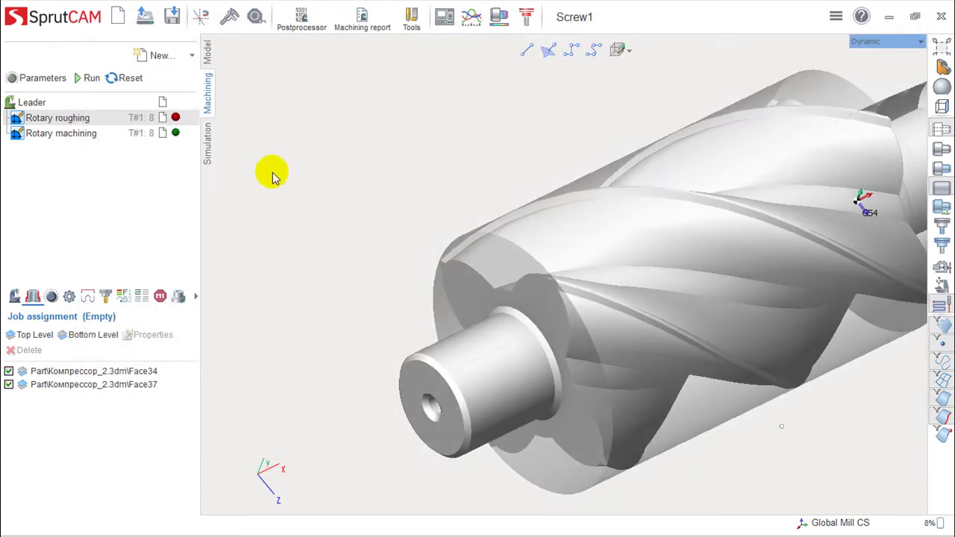
pyautogui.click(91, 78)
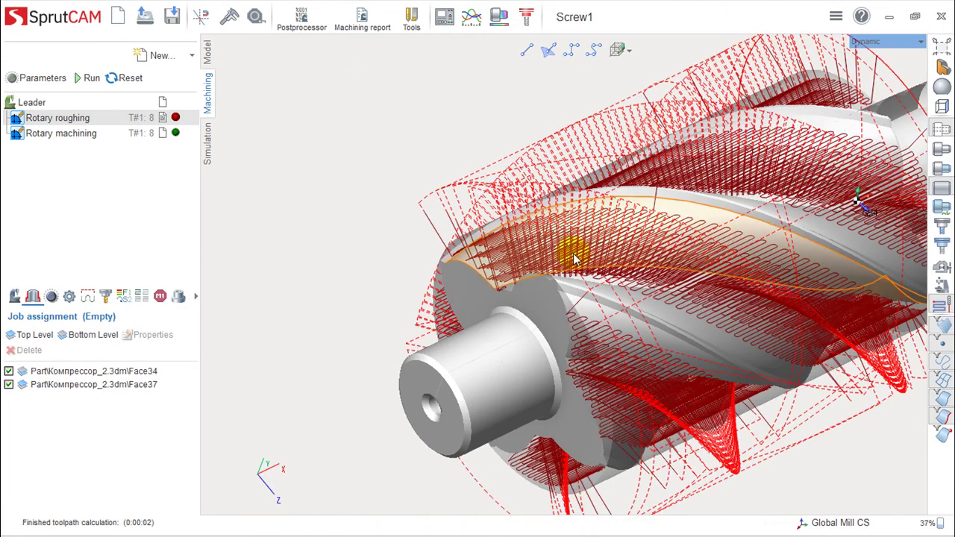
# - Simulate the linear Rotary roughing operation and watch the cutter rough the flutes near the chuck end
pyautogui.click(210, 153)
pyautogui.scroll(-8, 526, 236)
pyautogui.moveTo(587, 154); pyautogui.dragTo(570, 181, button='middle')
pyautogui.scroll(-3, 570, 181)
pyautogui.moveTo(571, 187); pyautogui.dragTo(732, 374, button='right')
pyautogui.moveTo(731, 373); pyautogui.dragTo(299, 485, button='middle')
pyautogui.scroll(7, 414, 337)
pyautogui.moveTo(490, 299); pyautogui.dragTo(482, 391, button='middle')
pyautogui.scroll(4, 546, 291)
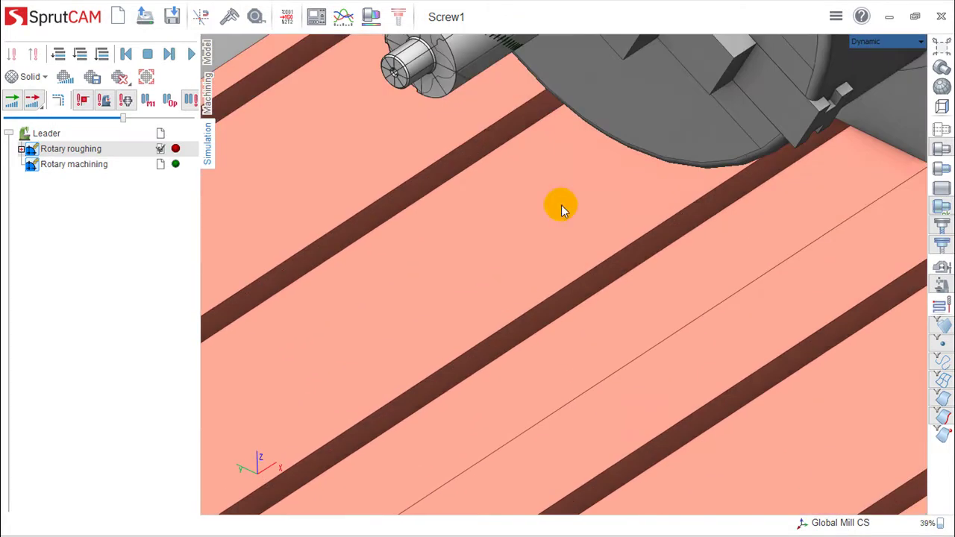
pyautogui.moveTo(551, 274); pyautogui.dragTo(577, 405, button='middle')
pyautogui.scroll(3, 566, 301)
pyautogui.moveTo(567, 309); pyautogui.dragTo(422, 276, button='right')
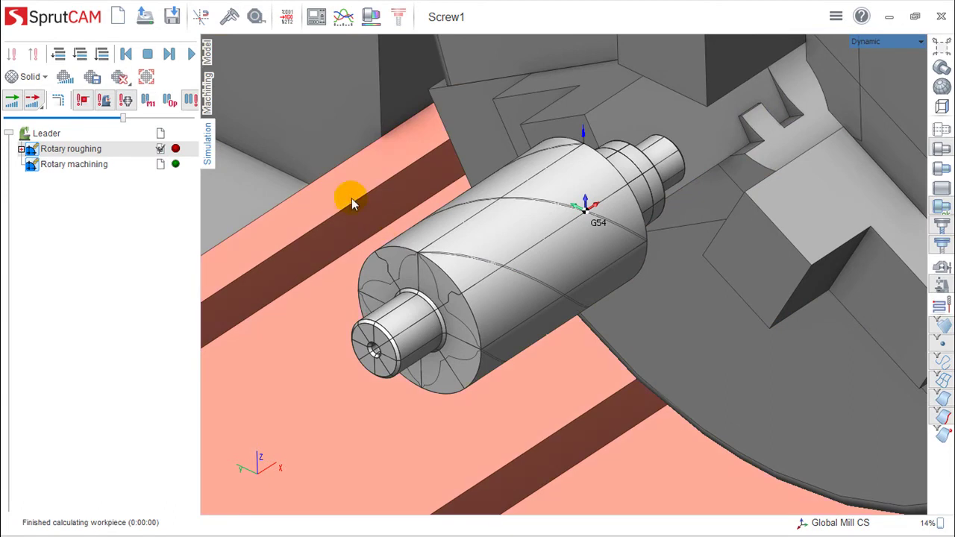
pyautogui.click(193, 54)
pyautogui.scroll(4, 635, 239)
pyautogui.moveTo(651, 329); pyautogui.dragTo(789, 216, button='right')
pyautogui.scroll(2, 787, 217)
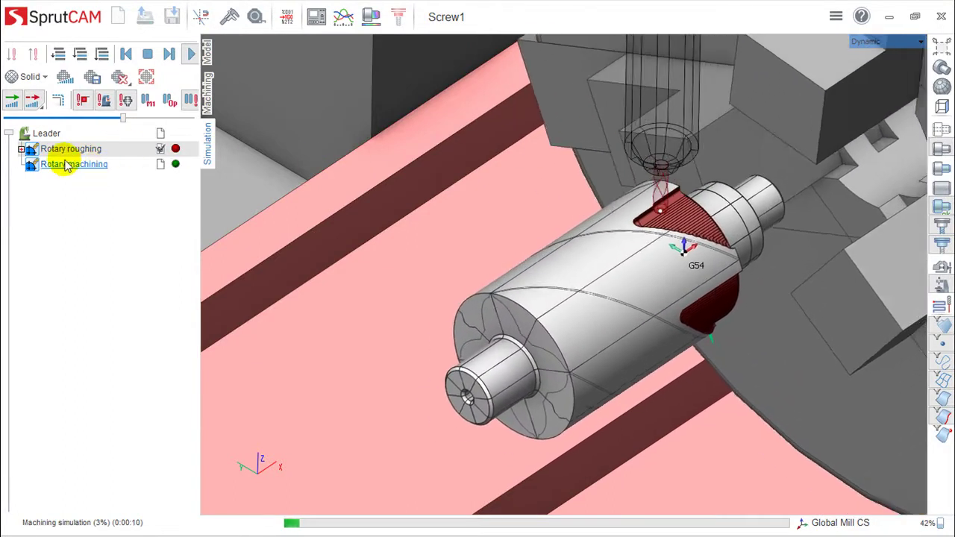
# - Stop the roughing simulation and calculate the toolpath of the Rotary machining operation in machining mode
pyautogui.click(152, 56)
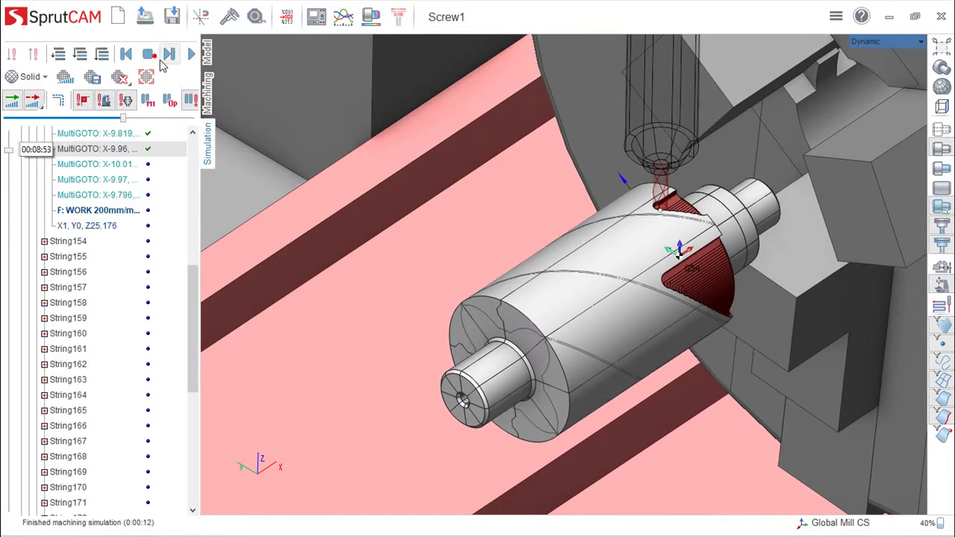
pyautogui.click(208, 96)
pyautogui.click(74, 137)
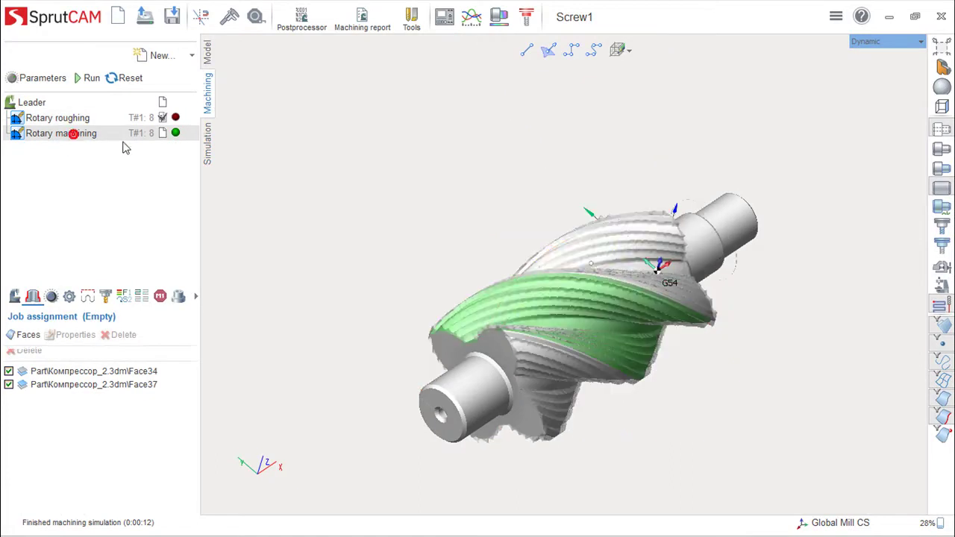
pyautogui.moveTo(672, 292); pyautogui.dragTo(624, 288, button='right')
pyautogui.click(84, 77)
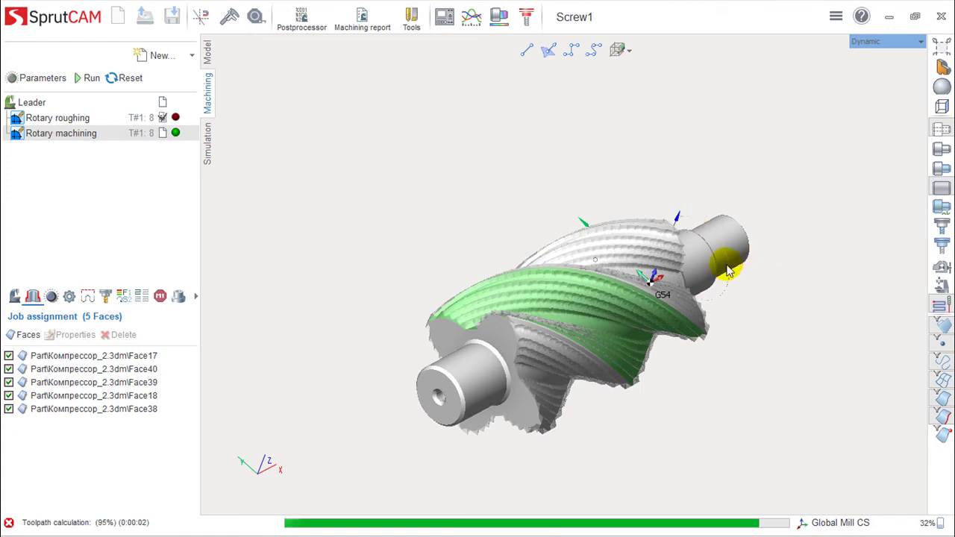
# - Hide the roughed workpiece display and examine the Rotary machining toolpath along the screw's flutes
pyautogui.scroll(4, 574, 318)
pyautogui.moveTo(574, 317); pyautogui.dragTo(606, 302, button='middle')
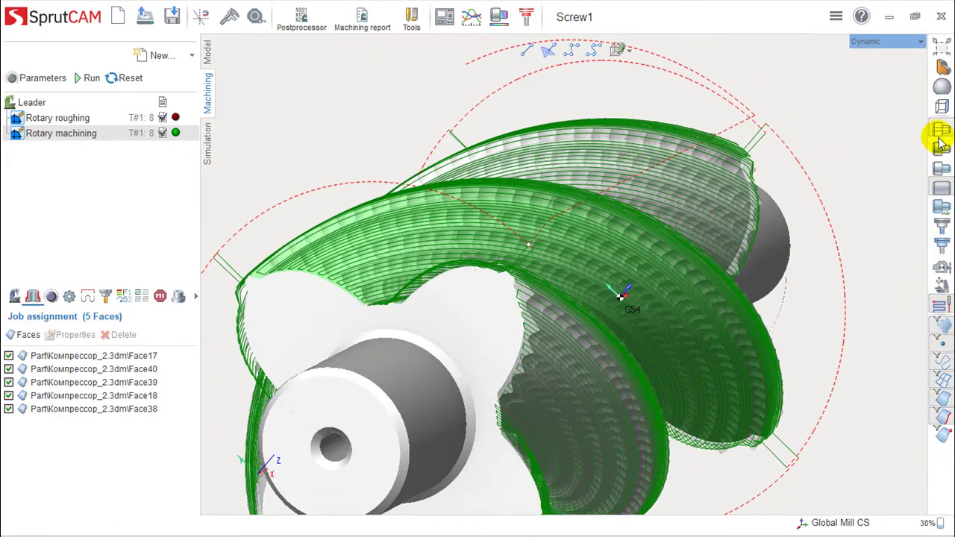
pyautogui.click(942, 191)
pyautogui.scroll(-2, 655, 295)
pyautogui.moveTo(661, 300)
pyautogui.mouseDown(button='middle')
pyautogui.moveTo(650, 333)
pyautogui.moveTo(665, 365)
pyautogui.moveTo(665, 342)
pyautogui.mouseUp(button='middle')
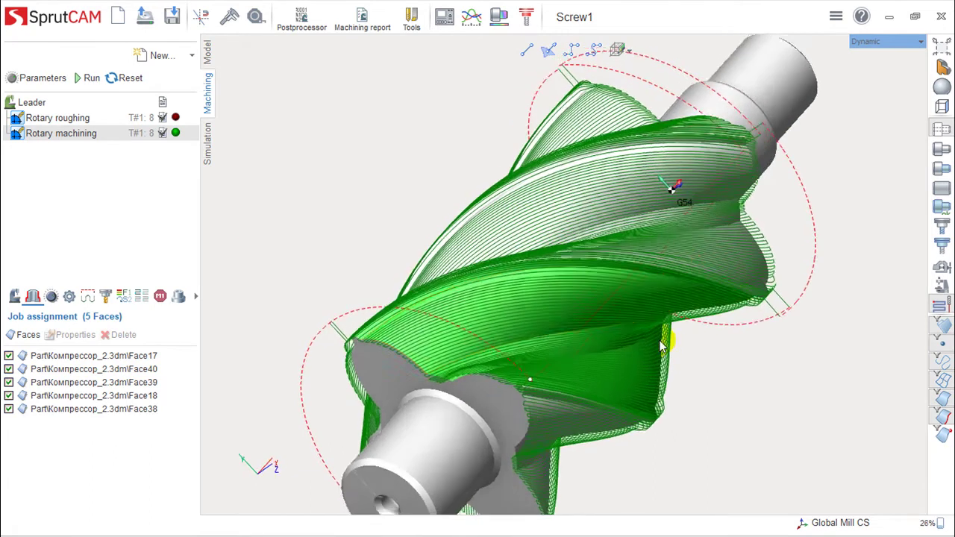
pyautogui.scroll(5, 717, 262)
pyautogui.moveTo(706, 298); pyautogui.dragTo(555, 243, button='right')
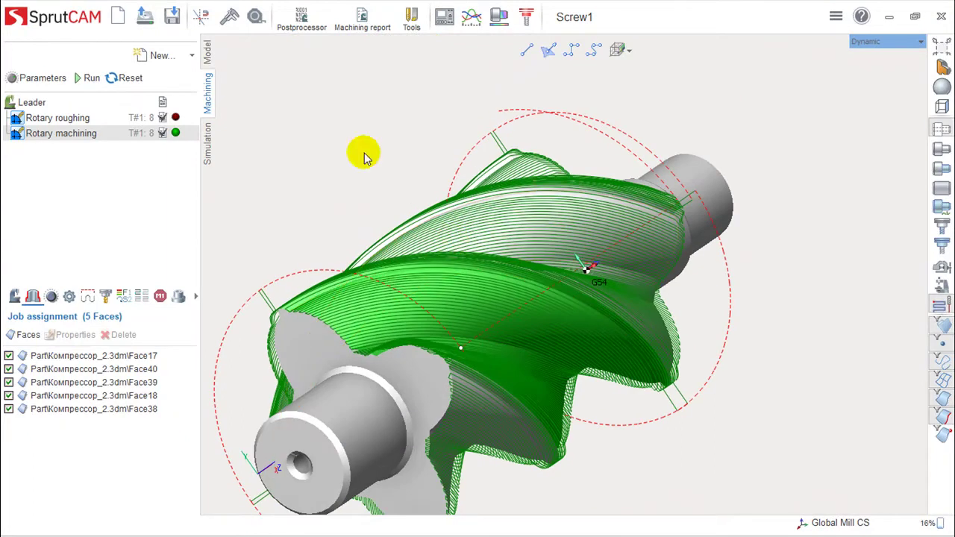
# - Simulate the Rotary machining operation and watch the cutter follow the first flute from close up
pyautogui.click(206, 140)
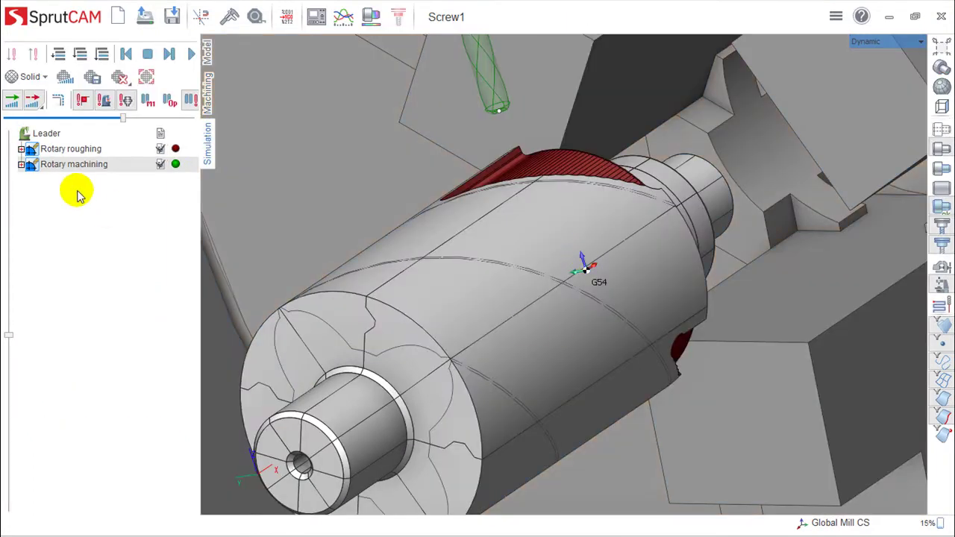
pyautogui.click(192, 55)
pyautogui.moveTo(590, 284)
pyautogui.mouseDown(button='right')
pyautogui.moveTo(697, 367)
pyautogui.moveTo(800, 294)
pyautogui.moveTo(694, 324)
pyautogui.moveTo(687, 306)
pyautogui.moveTo(602, 313)
pyautogui.moveTo(753, 324)
pyautogui.moveTo(804, 351)
pyautogui.moveTo(793, 367)
pyautogui.moveTo(734, 341)
pyautogui.moveTo(764, 318)
pyautogui.moveTo(616, 369)
pyautogui.moveTo(527, 380)
pyautogui.moveTo(827, 321)
pyautogui.moveTo(458, 366)
pyautogui.mouseUp(button='right')
pyautogui.scroll(6, 602, 369)
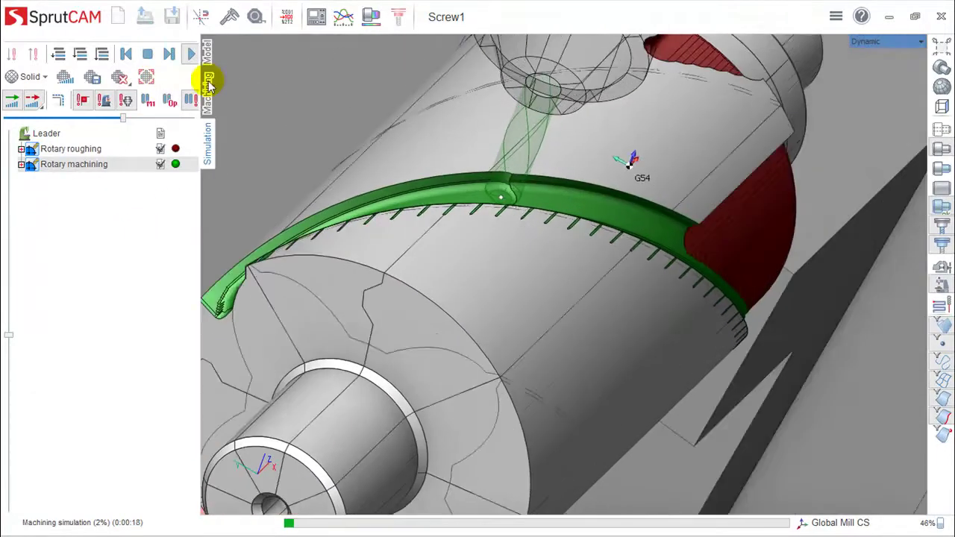
# - Set the Rotary machining trajectory form to Linear in machining mode, recalculate the operation and inspect its toolpath
pyautogui.click(209, 93)
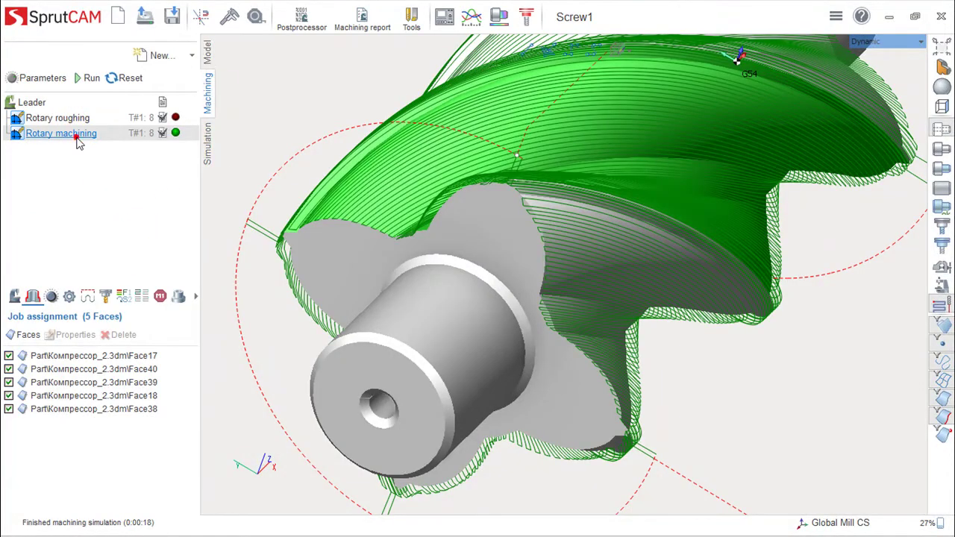
pyautogui.doubleClick(76, 137)
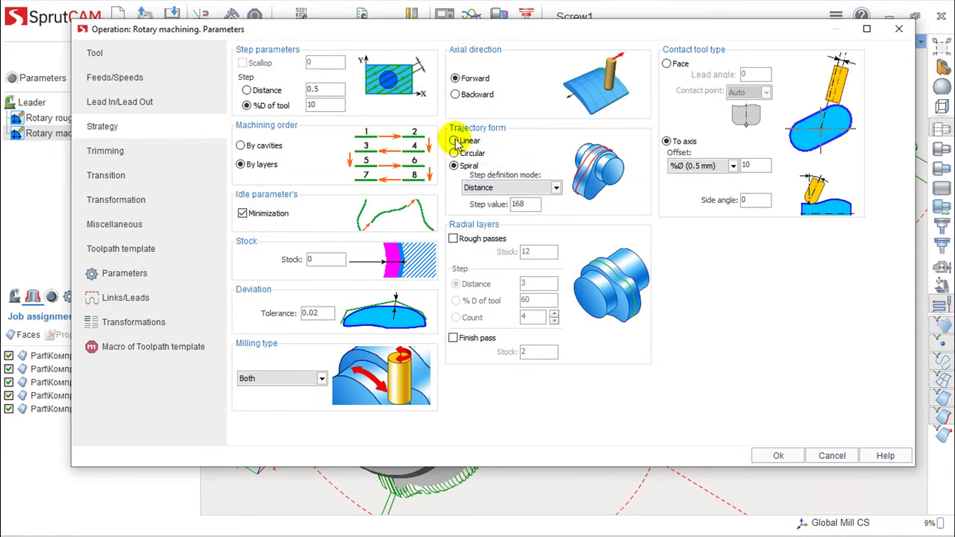
pyautogui.click(779, 456)
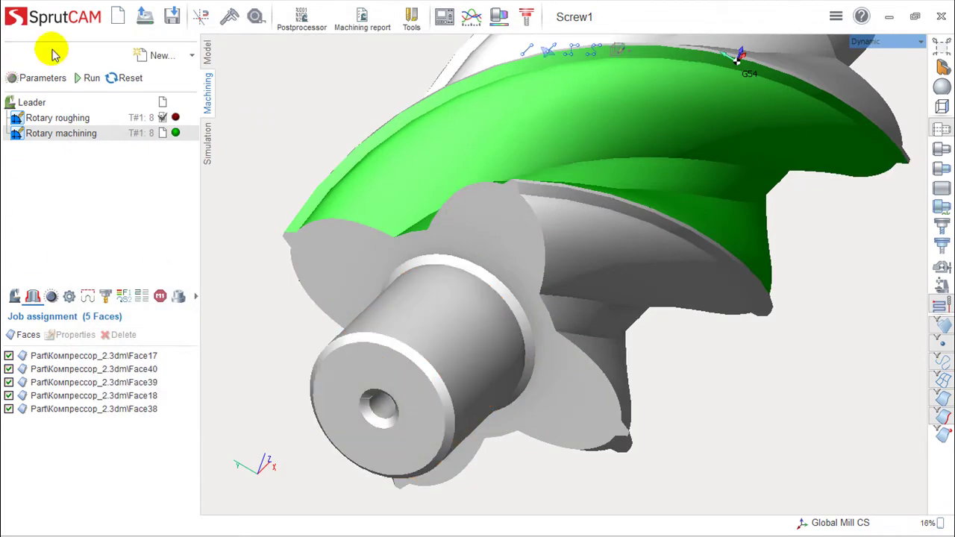
pyautogui.click(80, 81)
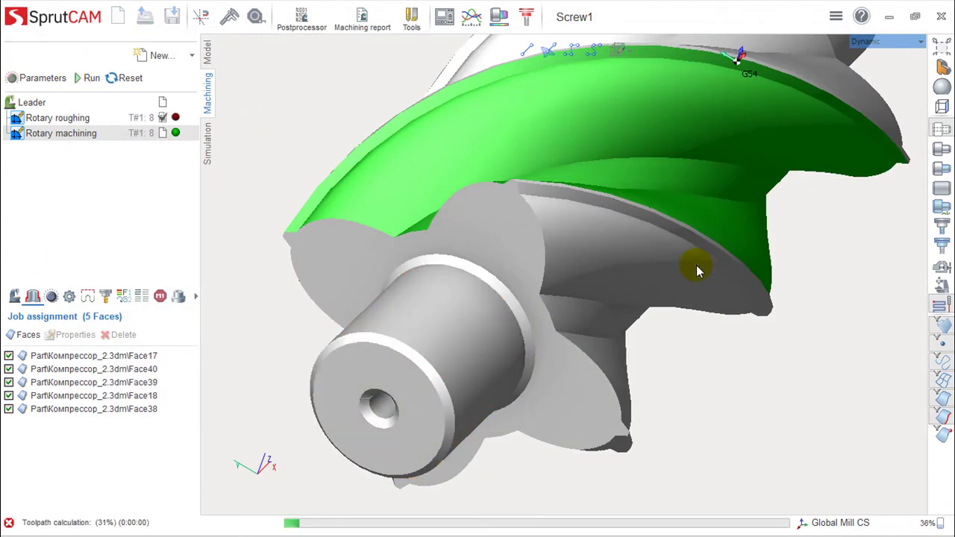
pyautogui.moveTo(433, 321)
pyautogui.mouseDown(button='middle')
pyautogui.moveTo(515, 335)
pyautogui.moveTo(501, 303)
pyautogui.moveTo(471, 303)
pyautogui.moveTo(446, 319)
pyautogui.mouseUp(button='middle')
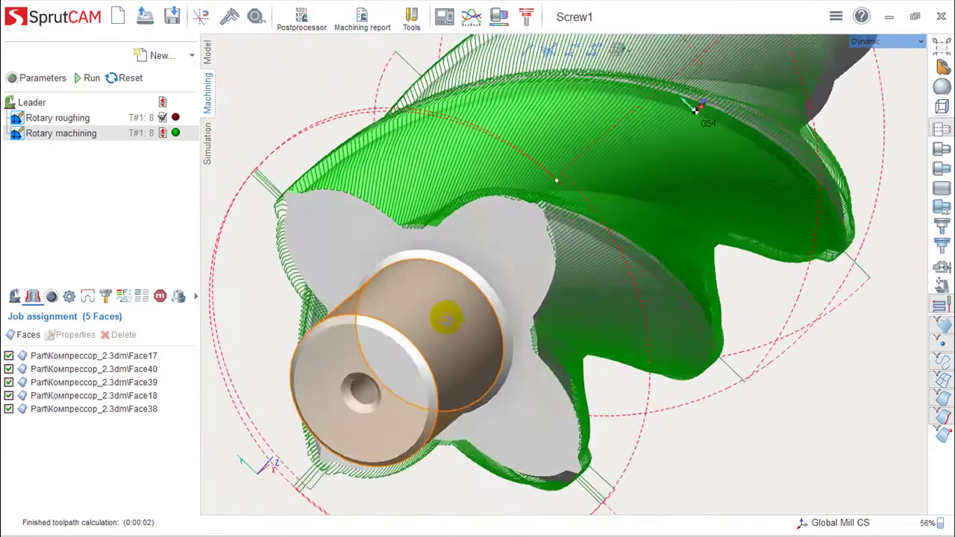
pyautogui.moveTo(447, 320); pyautogui.dragTo(618, 229, button='right')
# - Simulate the linear Rotary machining operation and watch the flute being cut at the workpiece's free end
pyautogui.click(206, 144)
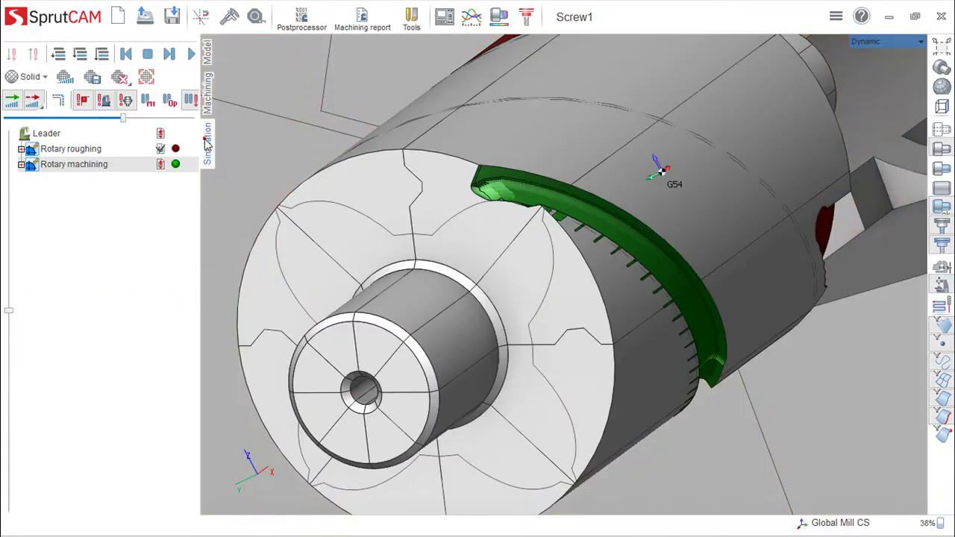
pyautogui.click(188, 56)
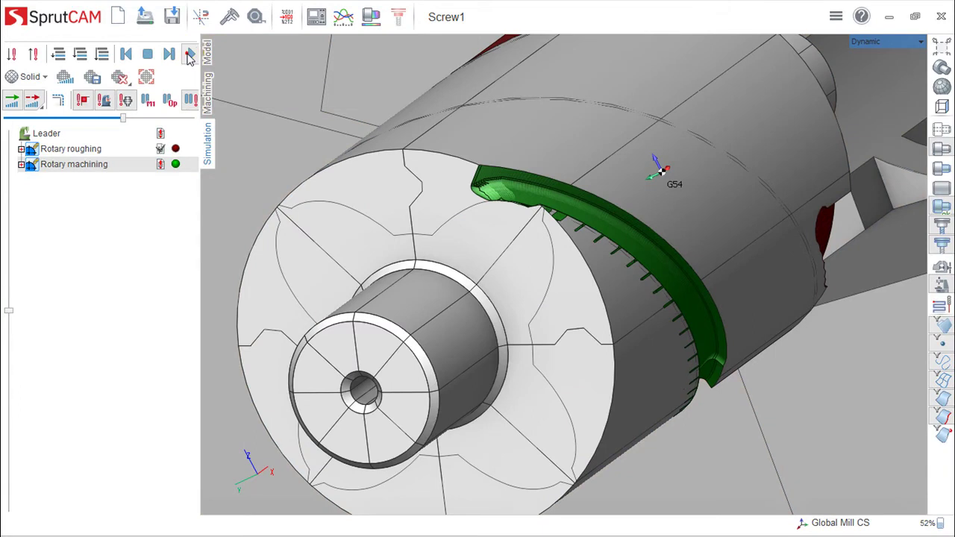
pyautogui.scroll(-3, 662, 281)
pyautogui.moveTo(662, 282); pyautogui.dragTo(810, 246, button='right')
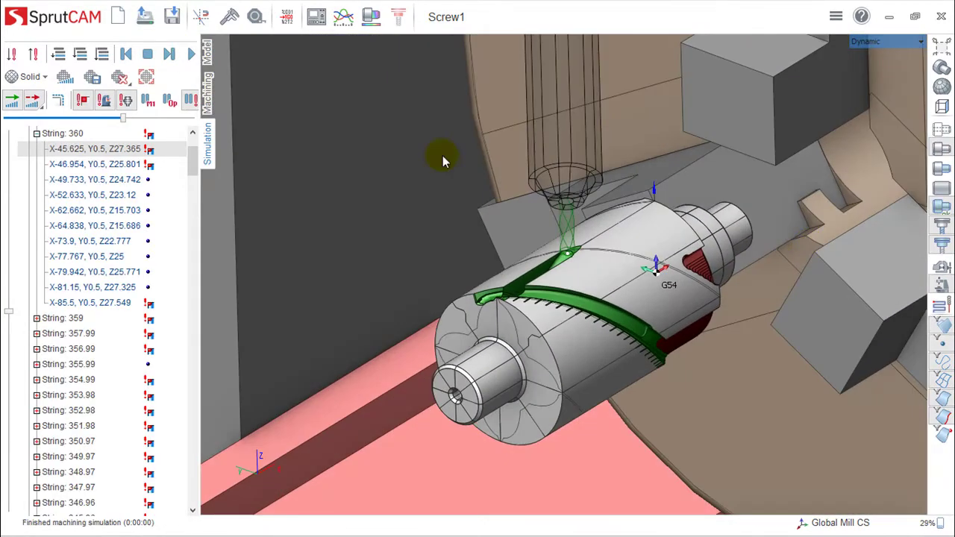
pyautogui.click(191, 53)
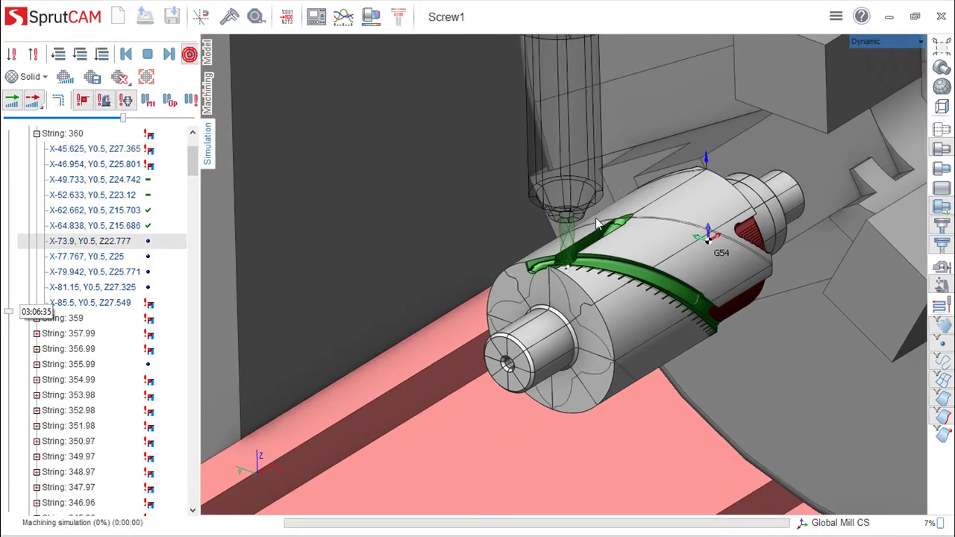
pyautogui.scroll(-2, 637, 230)
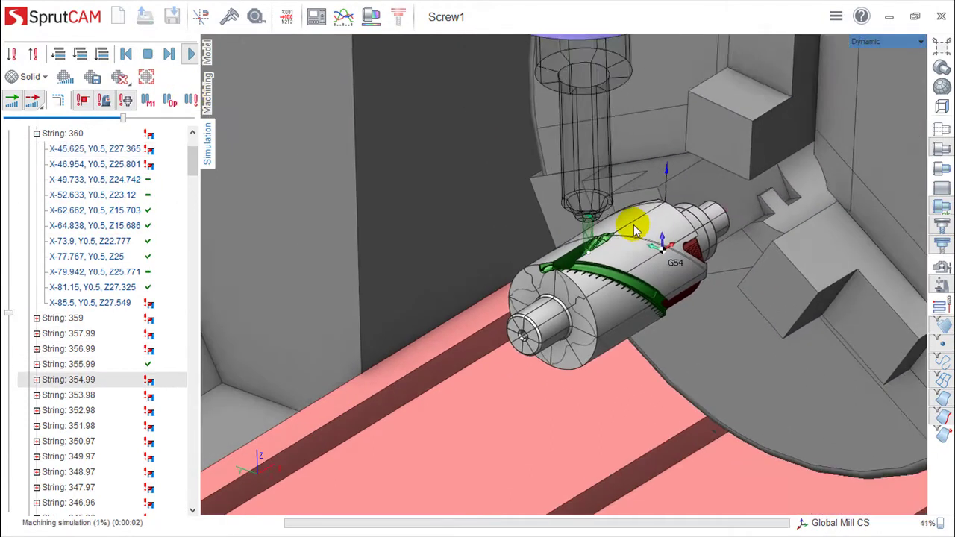
pyautogui.scroll(3, 613, 256)
pyautogui.moveTo(614, 258)
pyautogui.mouseDown(button='right')
pyautogui.moveTo(619, 241)
pyautogui.moveTo(627, 248)
pyautogui.moveTo(604, 241)
pyautogui.moveTo(610, 245)
pyautogui.mouseUp(button='right')
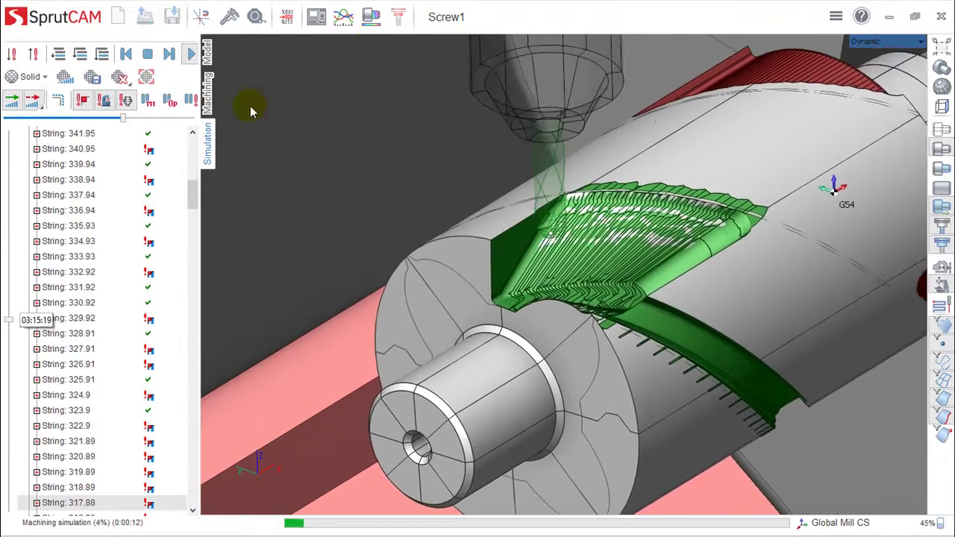
# - Return to machining mode and open the Screw2 project without saving the changes to Screw1
pyautogui.click(208, 83)
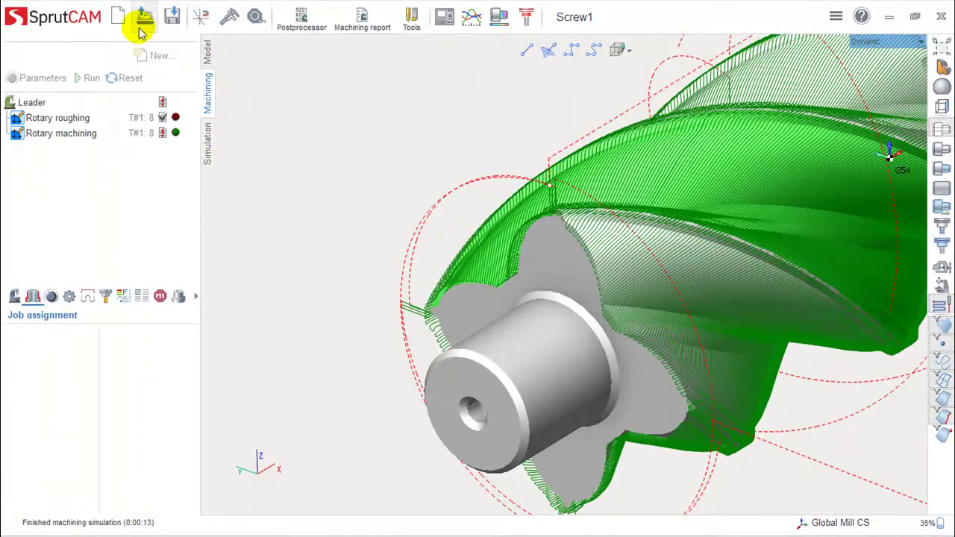
pyautogui.click(140, 30)
pyautogui.click(336, 203)
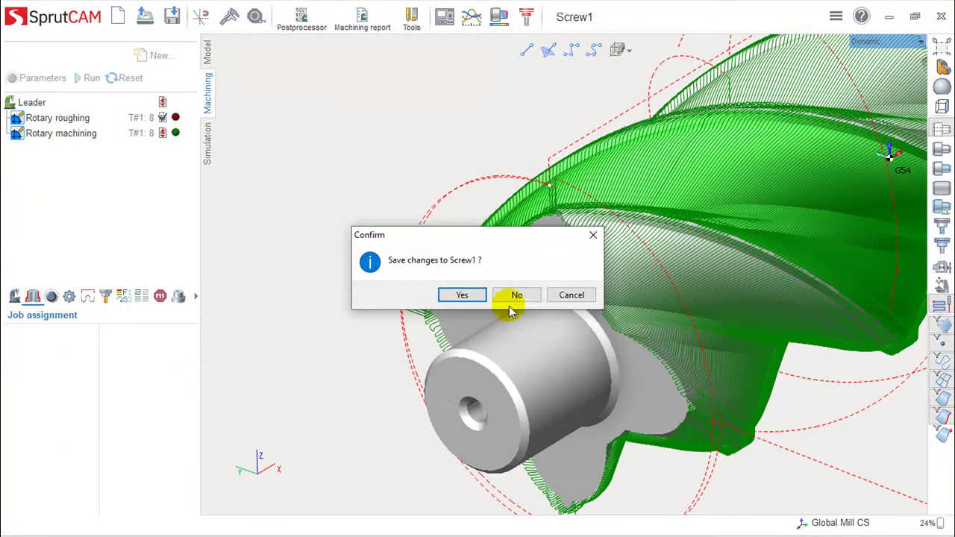
pyautogui.click(504, 295)
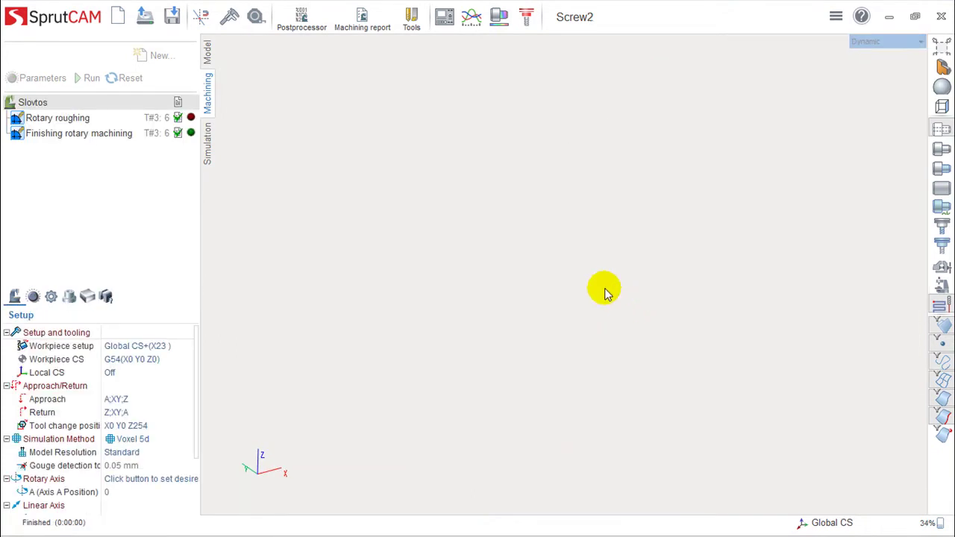
# - Examine the combined roughing and finishing toolpaths around the Screw2 part from several angles
pyautogui.moveTo(525, 286); pyautogui.dragTo(596, 260, button='middle')
pyautogui.moveTo(595, 259); pyautogui.dragTo(559, 284, button='right')
pyautogui.scroll(5, 491, 235)
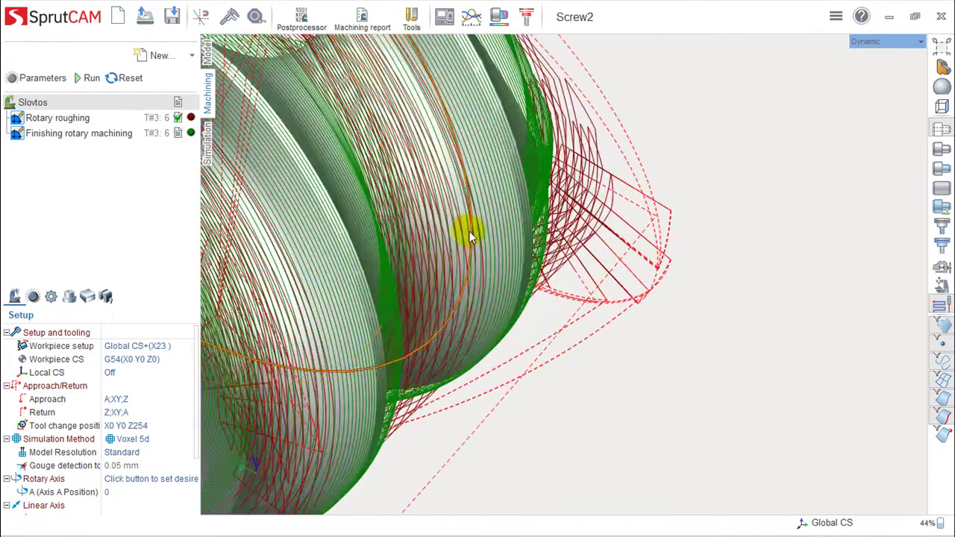
pyautogui.scroll(-3, 469, 231)
pyautogui.moveTo(468, 230); pyautogui.dragTo(395, 221, button='right')
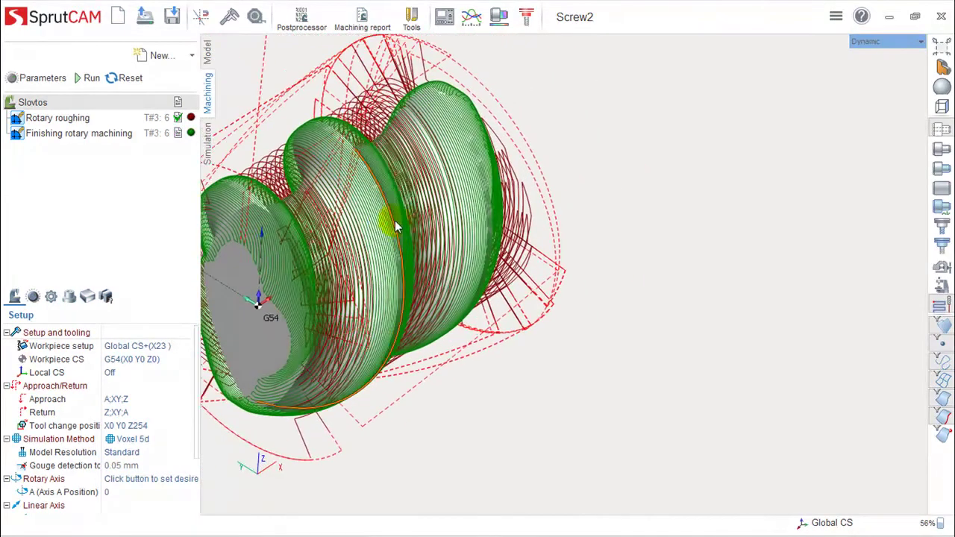
pyautogui.moveTo(396, 222); pyautogui.dragTo(534, 226, button='middle')
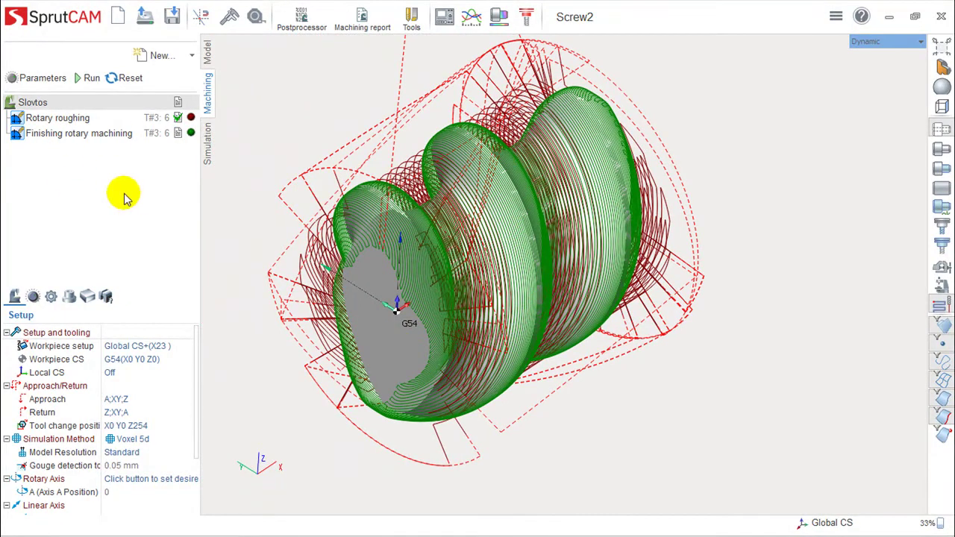
# - Review the Rotary roughing strategy parameters, including its trajectory form, and close them without changes
pyautogui.click(65, 124)
pyautogui.moveTo(625, 235)
pyautogui.mouseDown(button='right')
pyautogui.moveTo(601, 235)
pyautogui.moveTo(597, 250)
pyautogui.moveTo(590, 214)
pyautogui.moveTo(612, 247)
pyautogui.moveTo(606, 228)
pyautogui.moveTo(625, 240)
pyautogui.mouseUp(button='right')
pyautogui.doubleClick(75, 118)
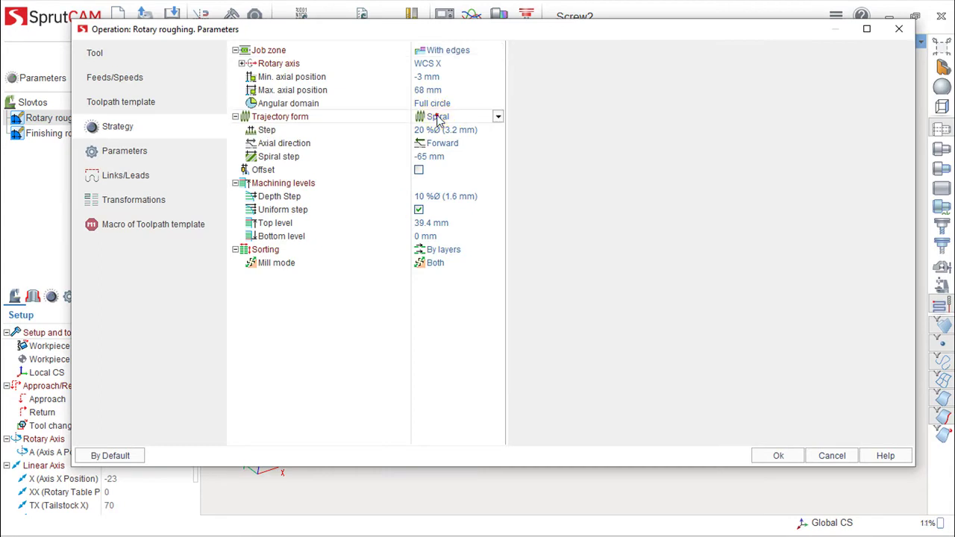
pyautogui.click(836, 458)
# - Display the Finishing rotary machining toolpath on its own and inspect it around the screw
pyautogui.click(71, 133)
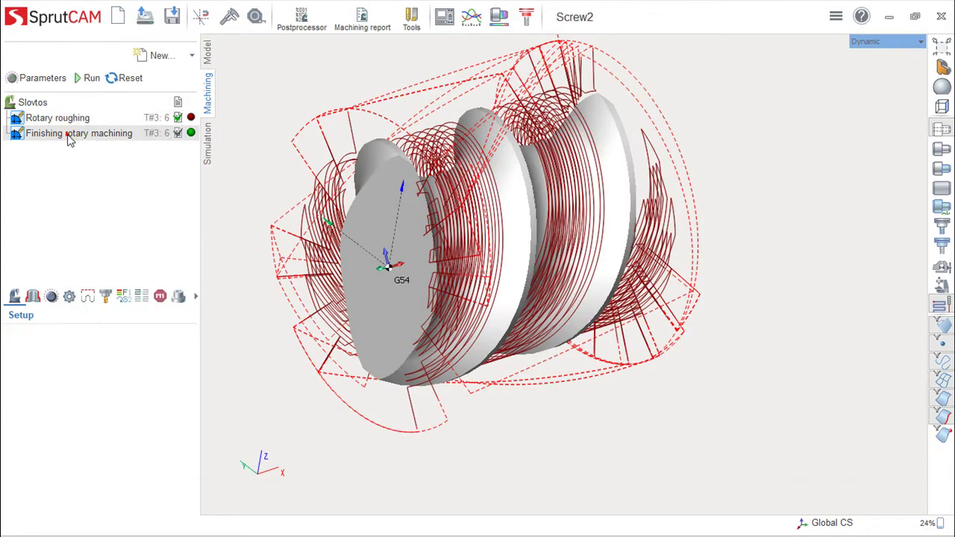
pyautogui.scroll(-3, 817, 298)
pyautogui.moveTo(725, 285); pyautogui.dragTo(750, 253, button='right')
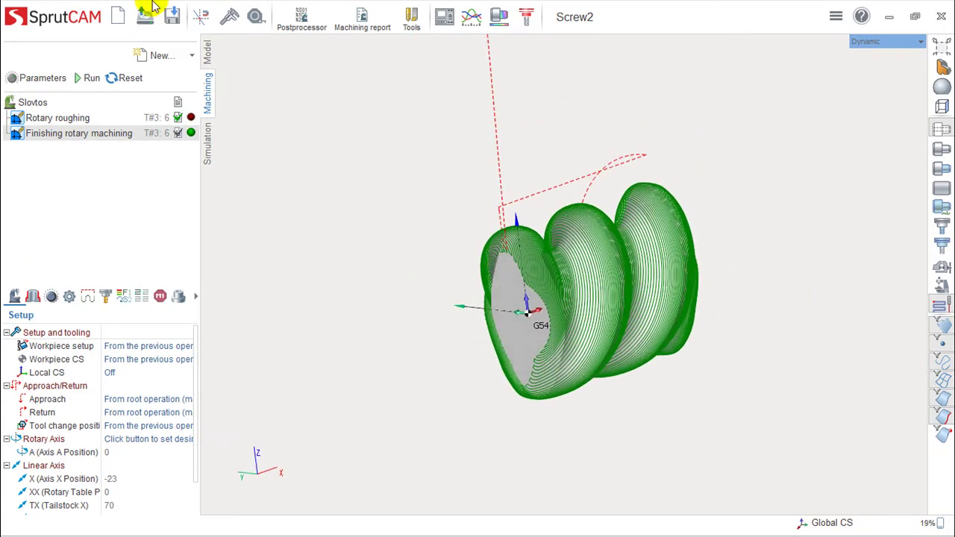
# - Look up Rotary machining among the Finishing types available for a new operation, without creating one
pyautogui.click(191, 56)
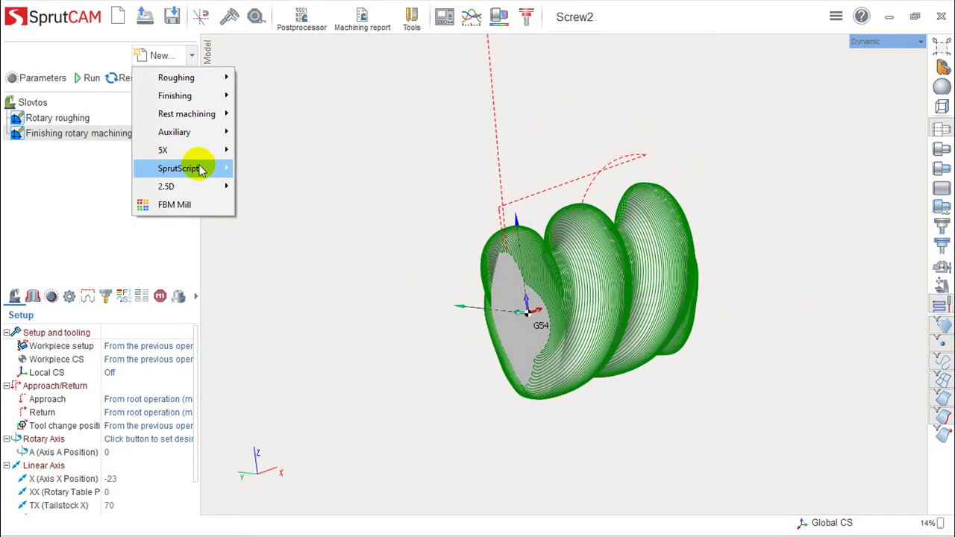
pyautogui.moveTo(191, 101)
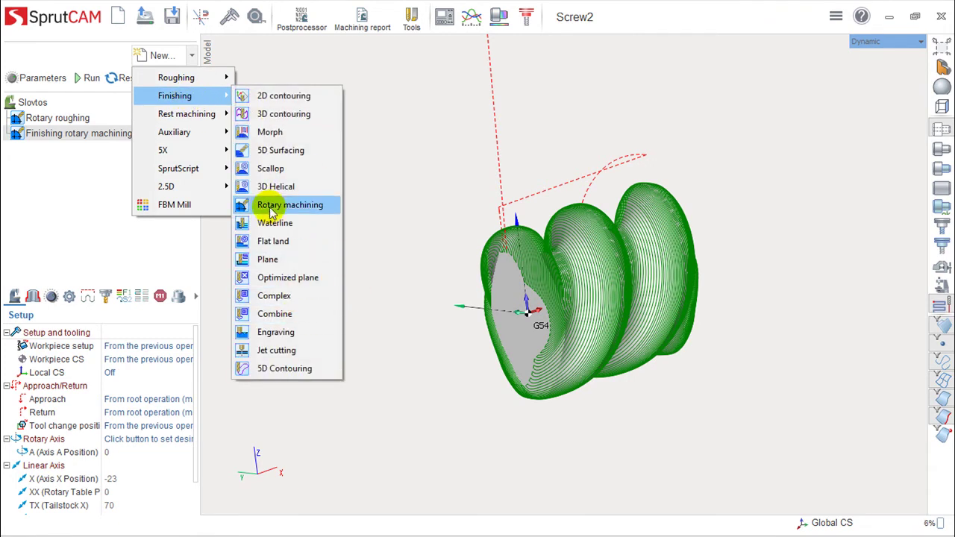
pyautogui.click(686, 15)
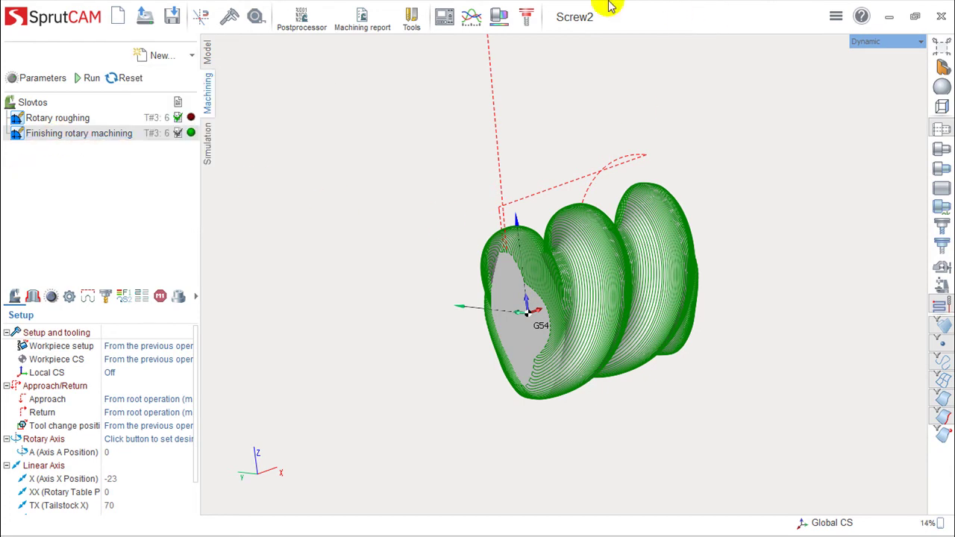
# - Inspect the Screw2 workpiece between chuck and tailstock, simulate the Finishing rotary machining operation and reduce the simulation speed
pyautogui.click(212, 157)
pyautogui.moveTo(605, 299); pyautogui.dragTo(754, 193, button='middle')
pyautogui.moveTo(753, 193); pyautogui.dragTo(729, 200, button='right')
pyautogui.moveTo(729, 200); pyautogui.dragTo(626, 393, button='middle')
pyautogui.scroll(4, 594, 343)
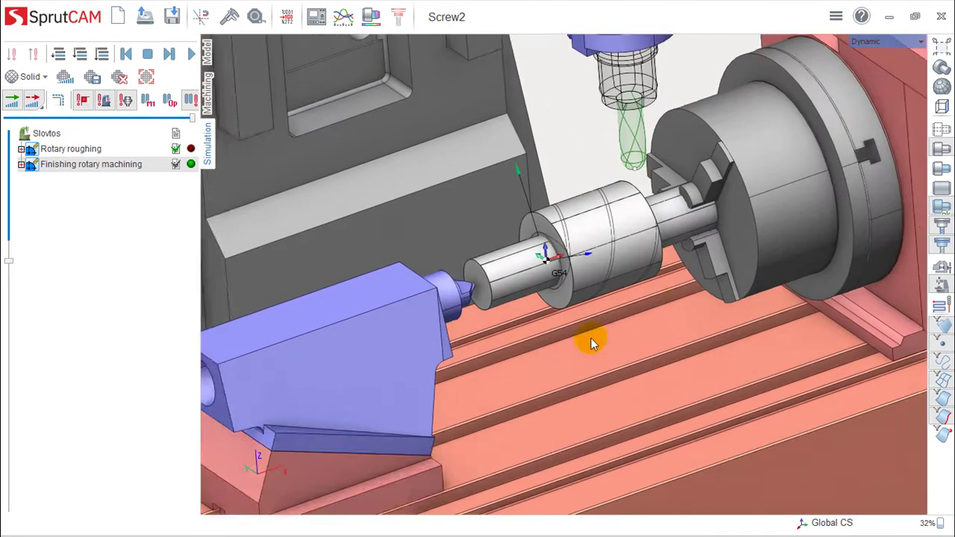
pyautogui.moveTo(651, 303); pyautogui.dragTo(625, 383, button='middle')
pyautogui.scroll(3, 646, 271)
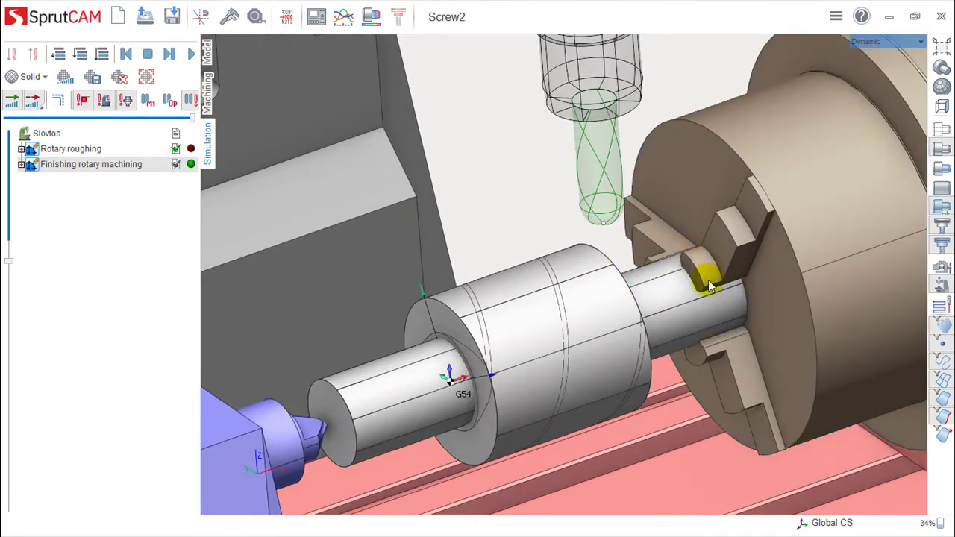
pyautogui.scroll(-3, 709, 286)
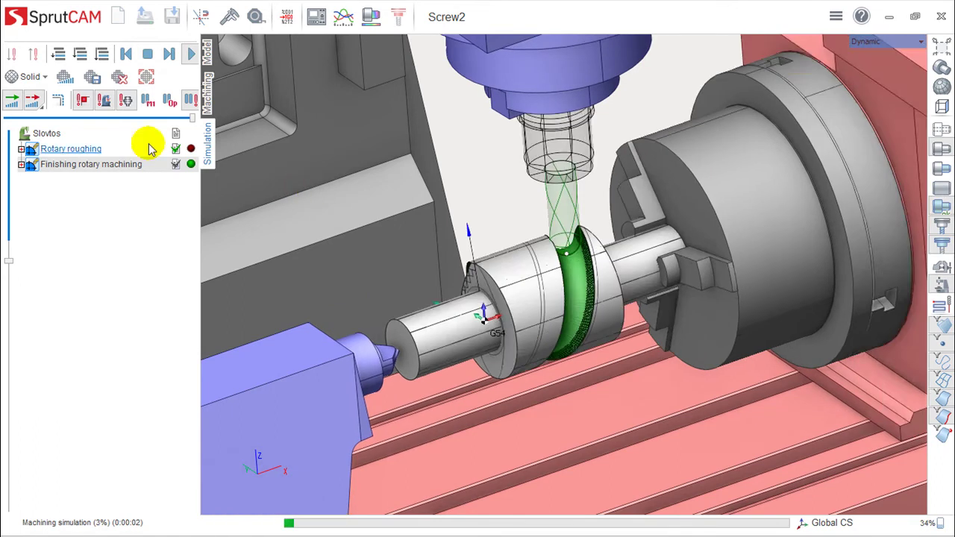
pyautogui.moveTo(156, 119); pyautogui.dragTo(117, 125)
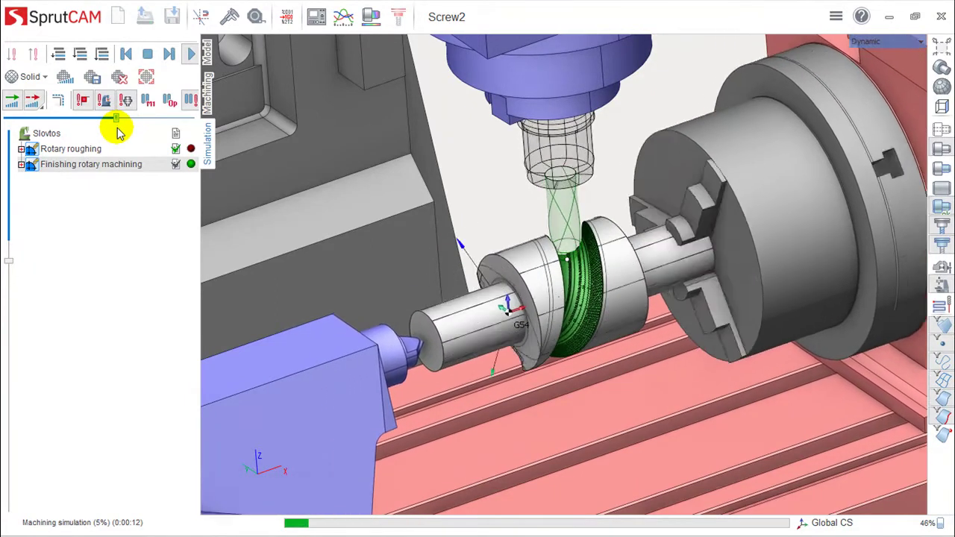
# - Stop the simulation and change the Finishing rotary machining operation's trajectory form to Linear
pyautogui.click(209, 106)
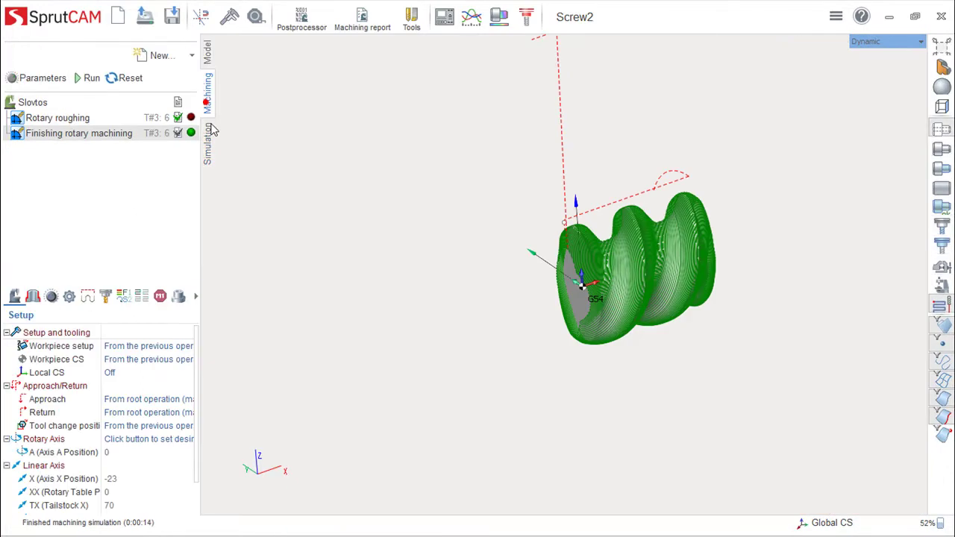
pyautogui.doubleClick(63, 136)
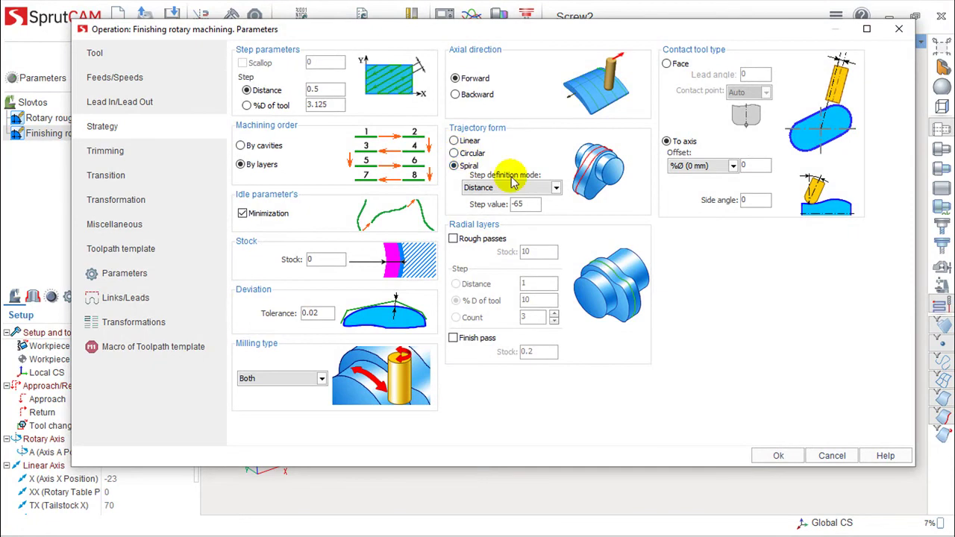
pyautogui.click(456, 142)
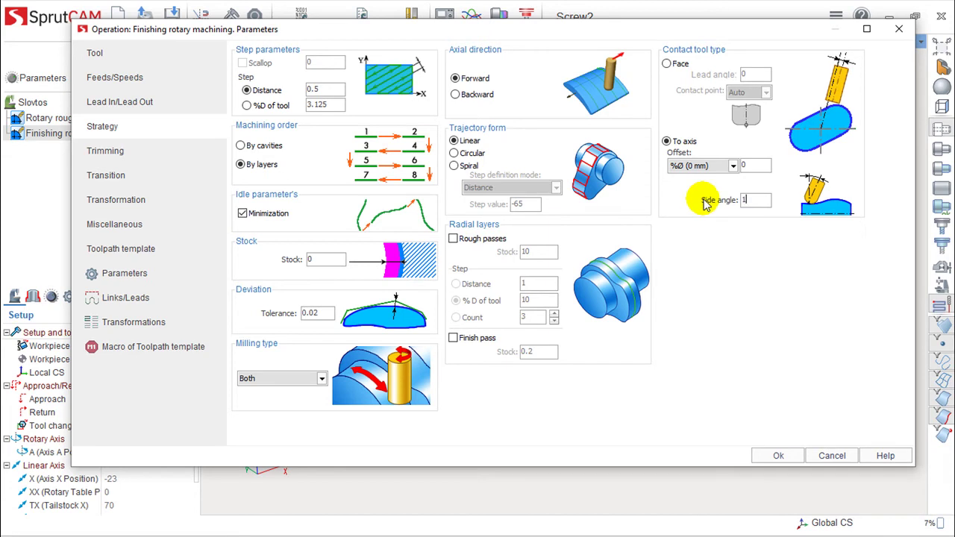
pyautogui.click(788, 463)
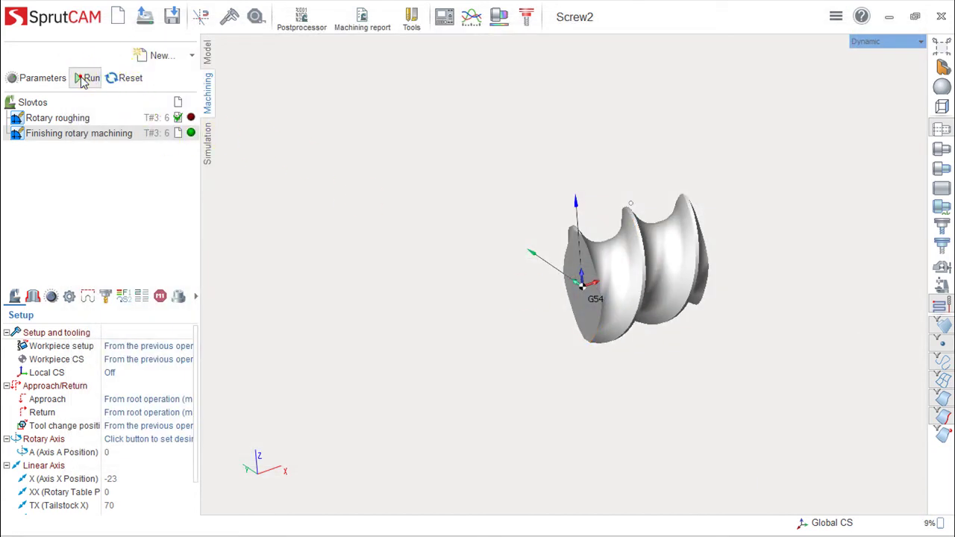
# - Recalculate the Finishing rotary machining operation and inspect its toolpath around the screw
pyautogui.click(86, 79)
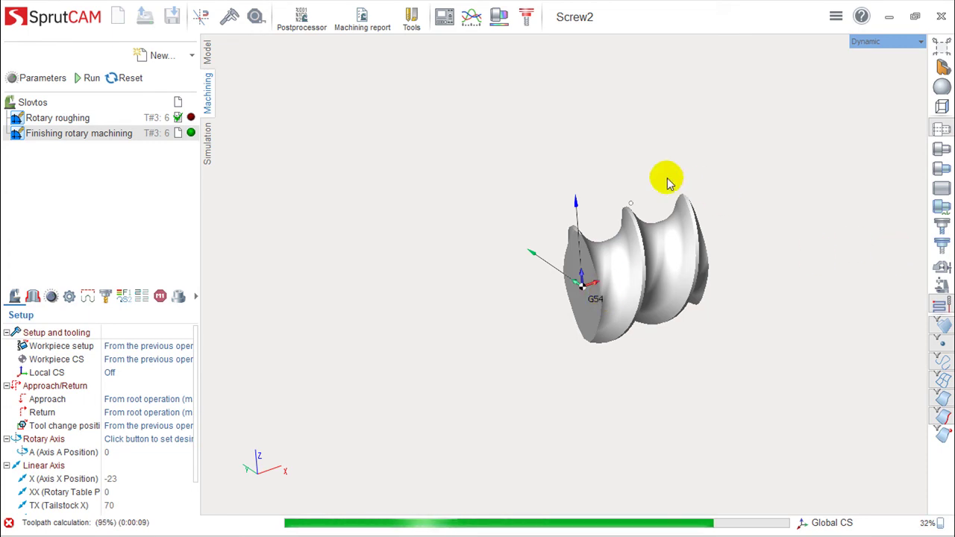
pyautogui.scroll(4, 625, 272)
pyautogui.moveTo(625, 272)
pyautogui.mouseDown(button='middle')
pyautogui.moveTo(712, 264)
pyautogui.moveTo(617, 269)
pyautogui.moveTo(619, 250)
pyautogui.moveTo(631, 263)
pyautogui.mouseUp(button='middle')
pyautogui.scroll(8, 616, 270)
pyautogui.scroll(-8, 616, 272)
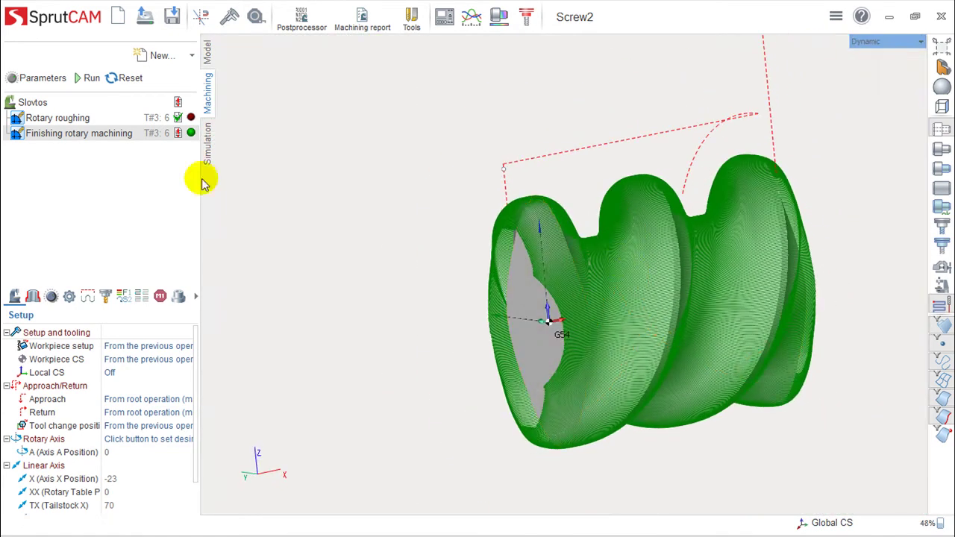
# - Return to simulation, bring the chuck and workpiece into view, and clear the previous machining result from the workpiece
pyautogui.click(209, 154)
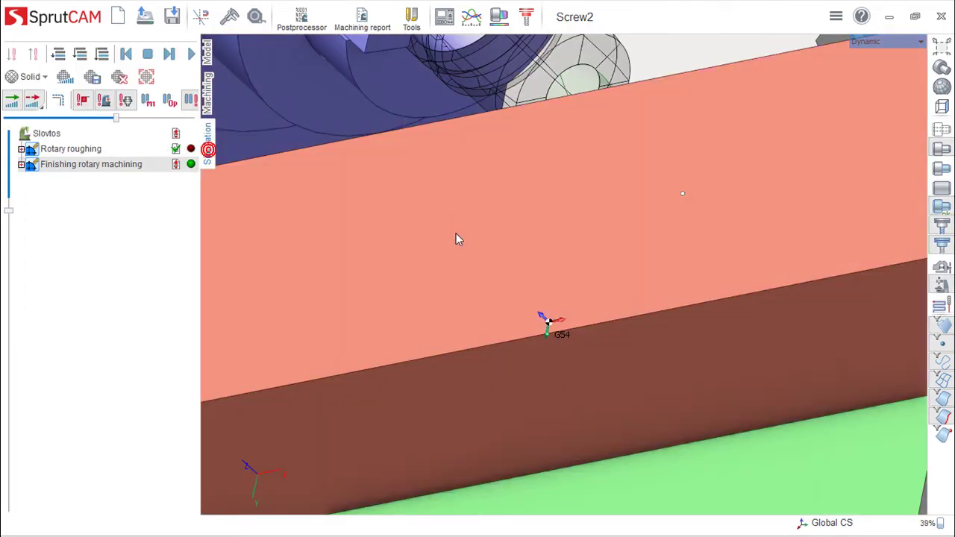
pyautogui.moveTo(458, 239); pyautogui.dragTo(587, 233)
pyautogui.scroll(4, 588, 235)
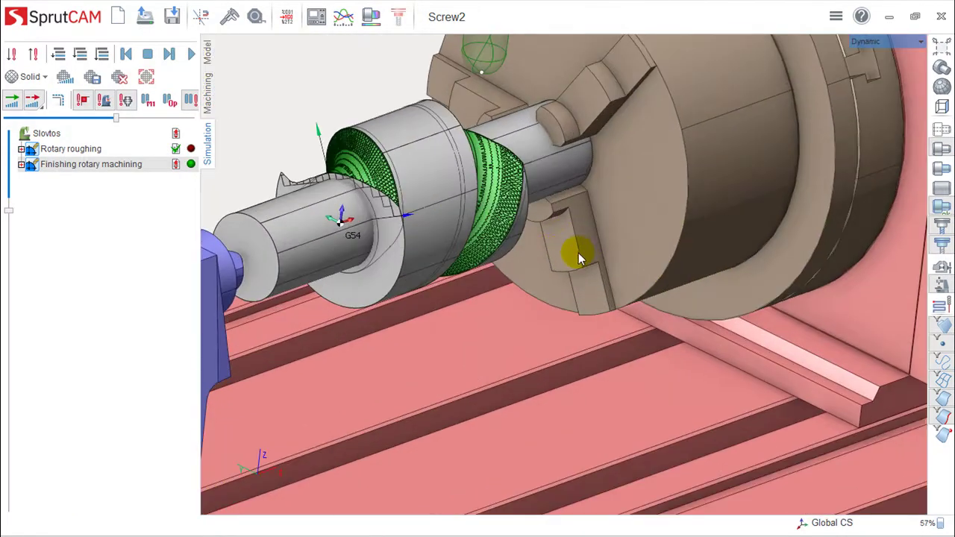
pyautogui.scroll(-2, 536, 258)
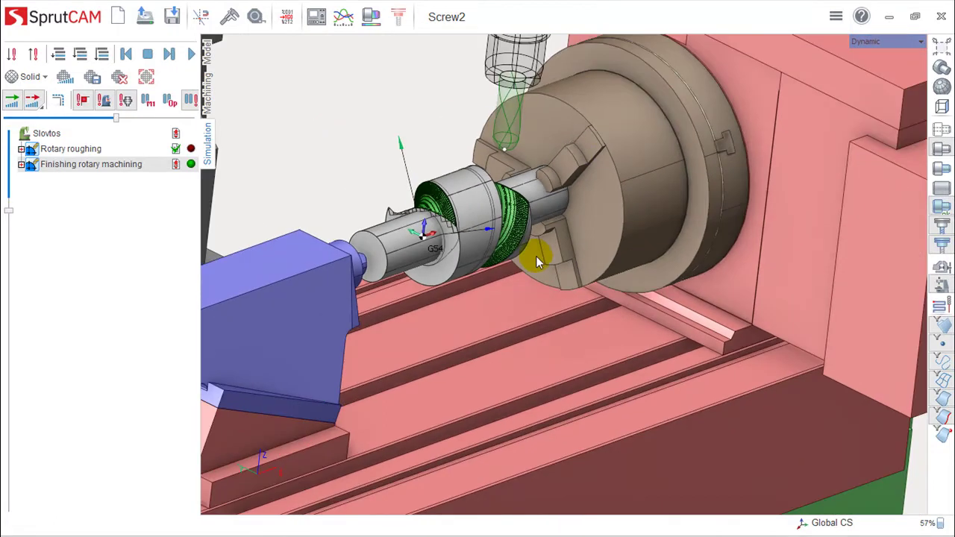
pyautogui.click(119, 79)
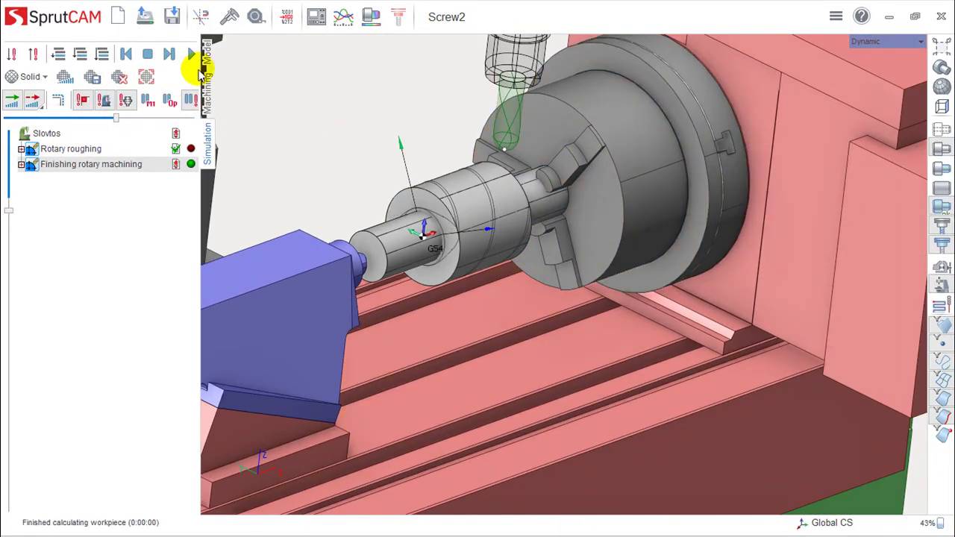
# - Simulate the Finishing rotary machining operation and inspect the lengthwise cuts on the workpiece from several angles
pyautogui.click(190, 56)
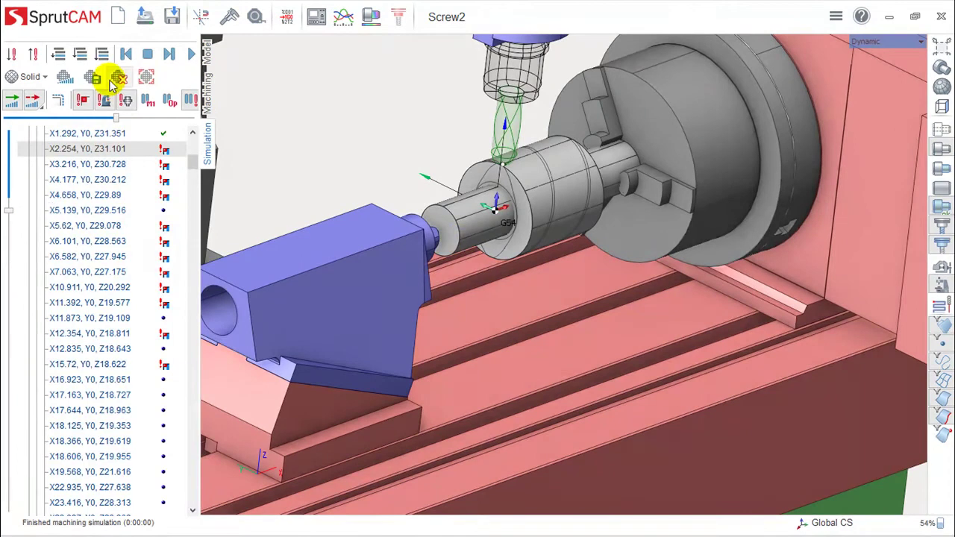
pyautogui.click(191, 57)
pyautogui.moveTo(548, 206); pyautogui.dragTo(524, 215, button='middle')
pyautogui.moveTo(524, 217); pyautogui.dragTo(551, 239, button='right')
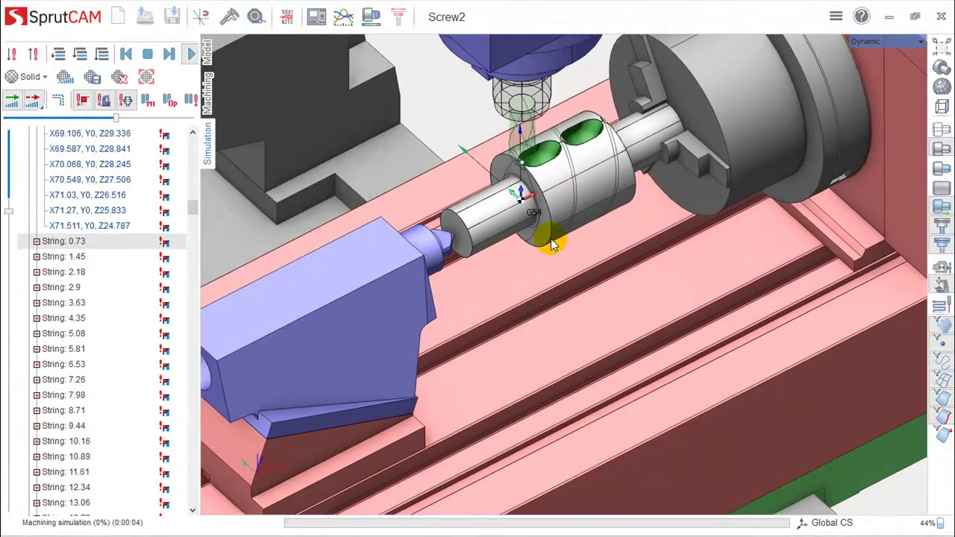
pyautogui.scroll(-1, 529, 186)
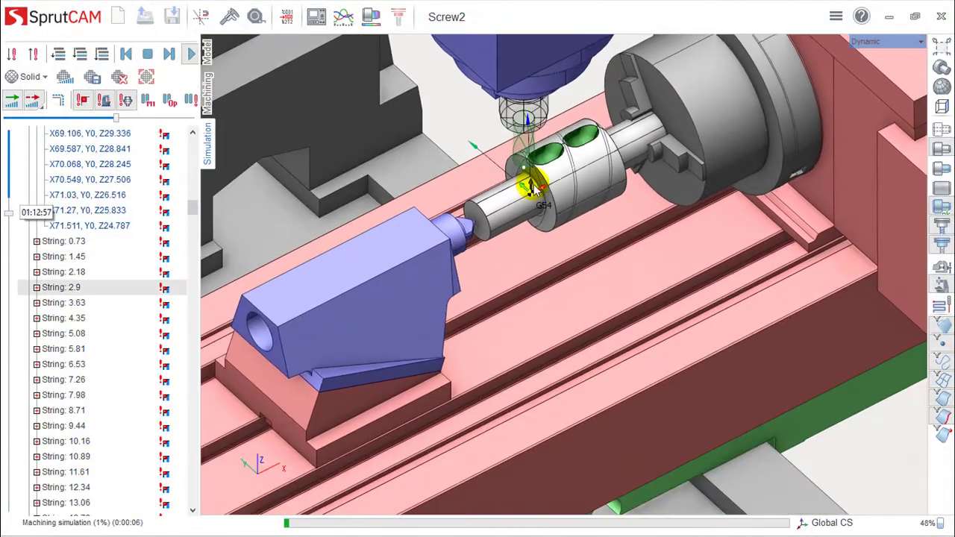
pyautogui.scroll(4, 529, 186)
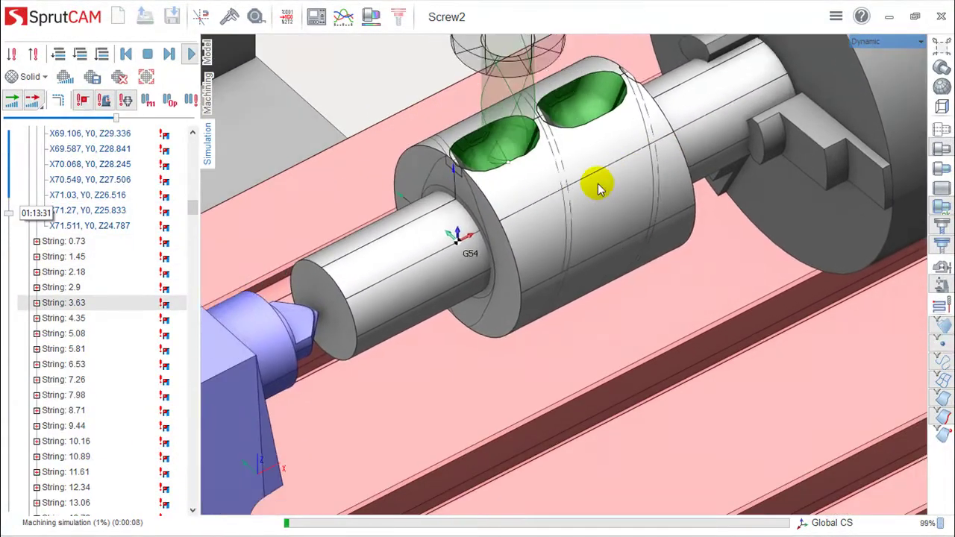
pyautogui.moveTo(692, 222); pyautogui.dragTo(671, 319, button='middle')
pyautogui.moveTo(671, 319); pyautogui.dragTo(314, 194, button='right')
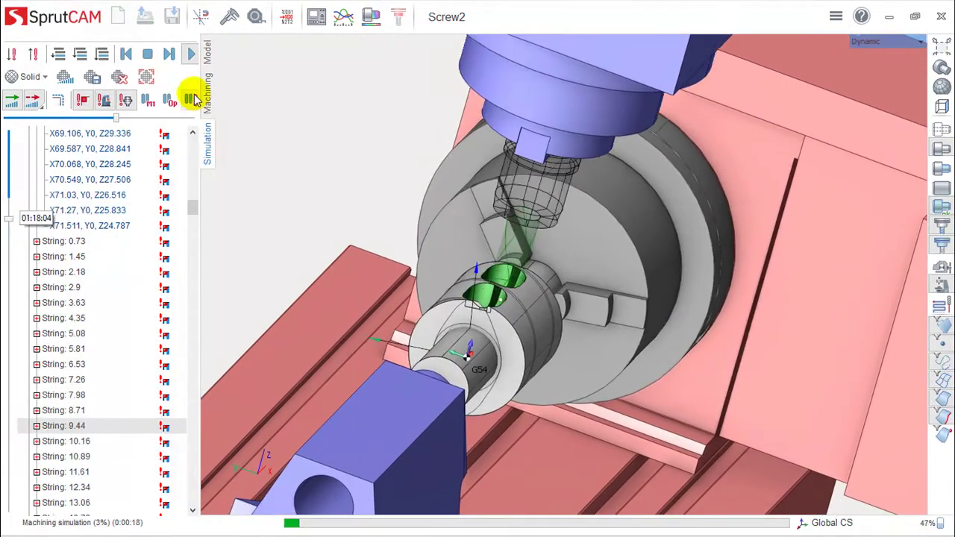
# - Leave the simulation and open the Slovtos project from the 4D examples without saving the changes to Screw2
pyautogui.click(208, 93)
pyautogui.click(144, 16)
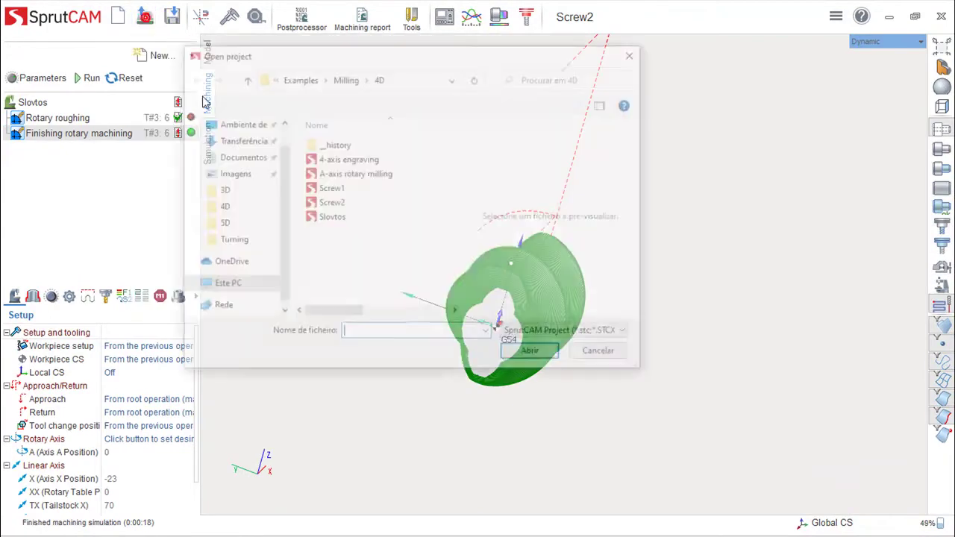
pyautogui.click(332, 220)
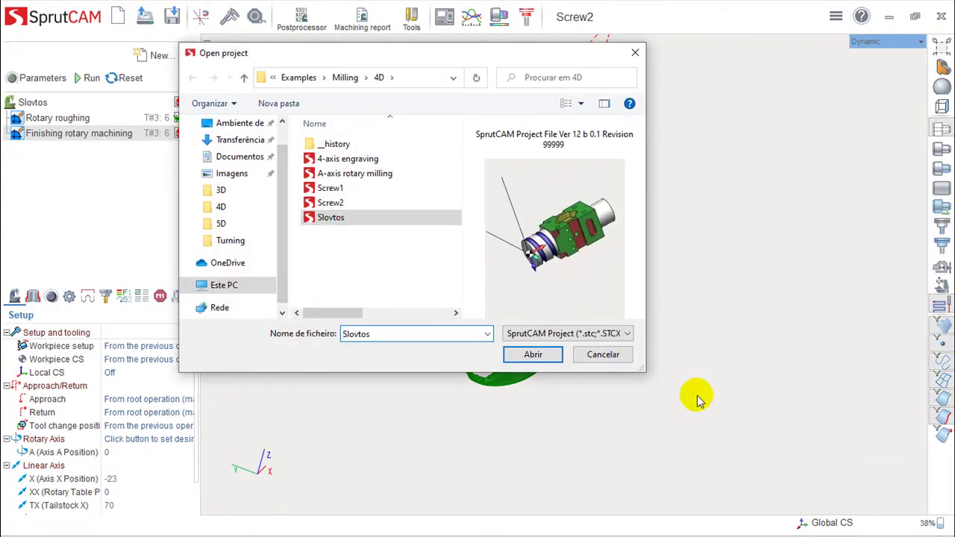
pyautogui.click(532, 354)
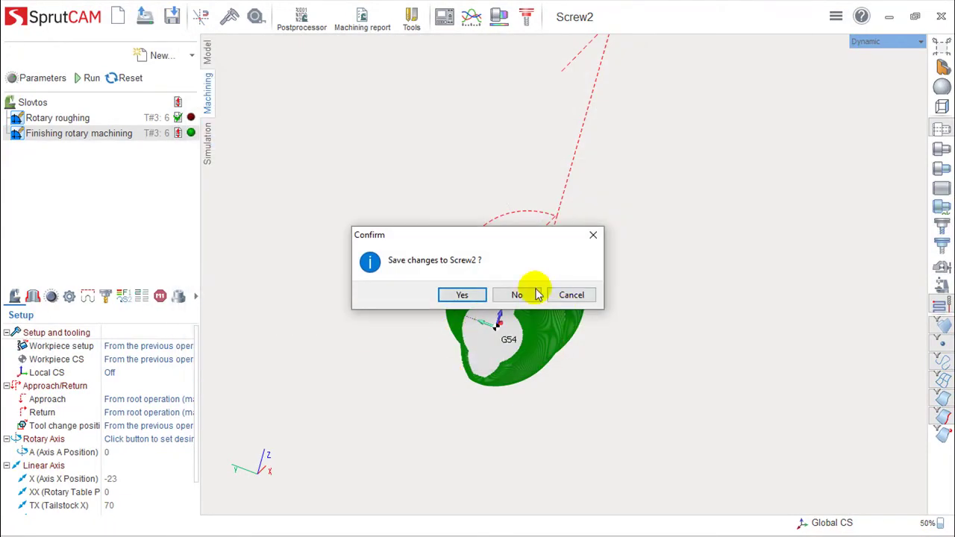
pyautogui.click(517, 295)
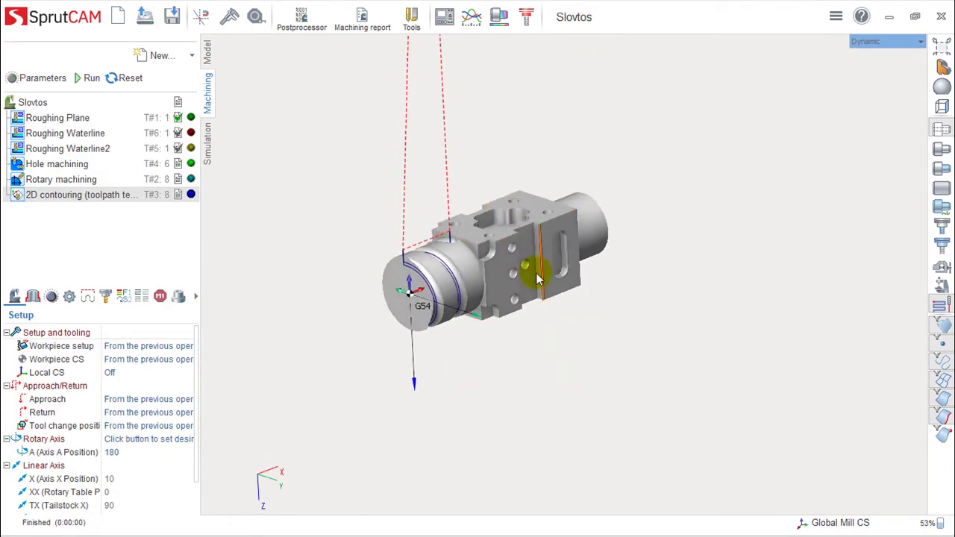
# - Show the machine around the Slovtos part and inspect how it is held between the chuck and tailstock
pyautogui.scroll(3, 546, 289)
pyautogui.scroll(-2, 550, 285)
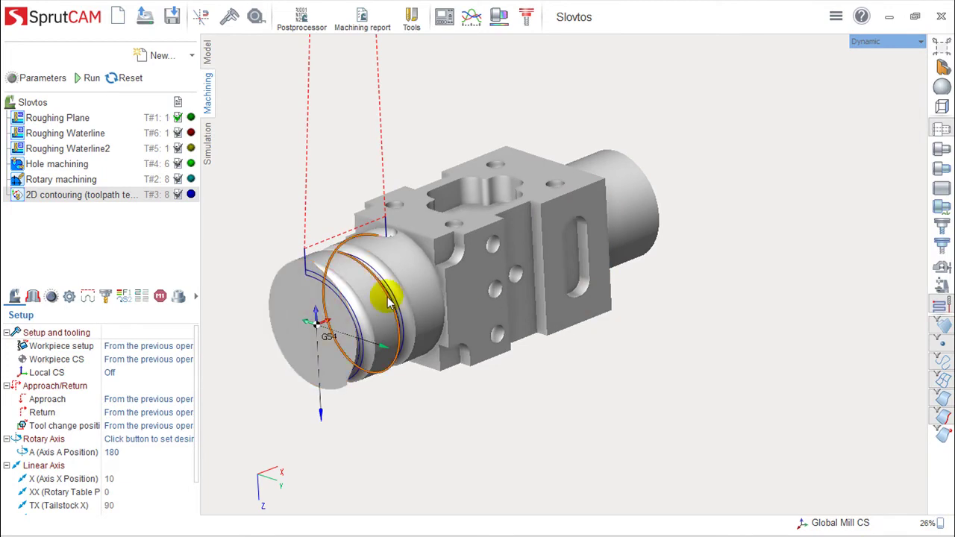
pyautogui.click(940, 298)
pyautogui.moveTo(607, 330); pyautogui.dragTo(692, 374)
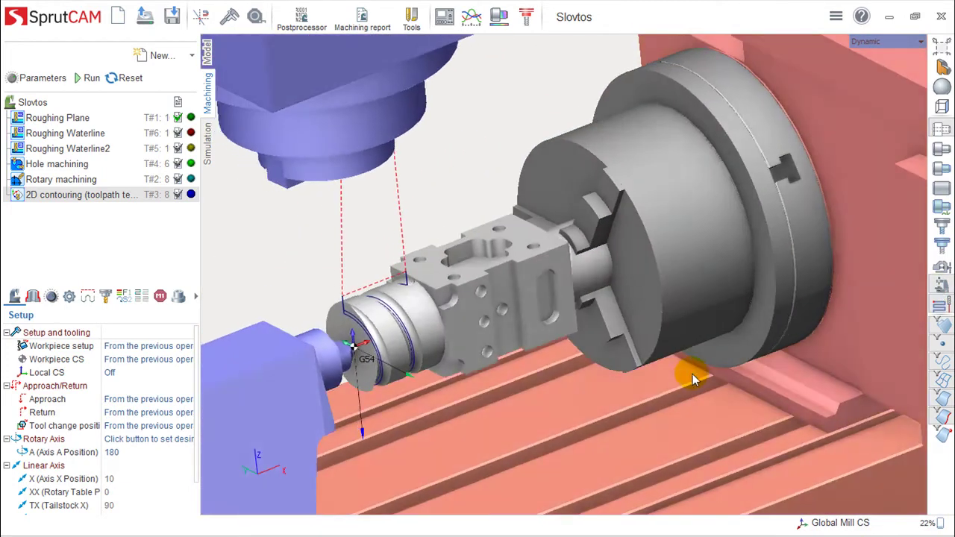
pyautogui.scroll(-3, 693, 374)
pyautogui.moveTo(693, 374); pyautogui.dragTo(644, 309, button='middle')
pyautogui.scroll(2, 607, 316)
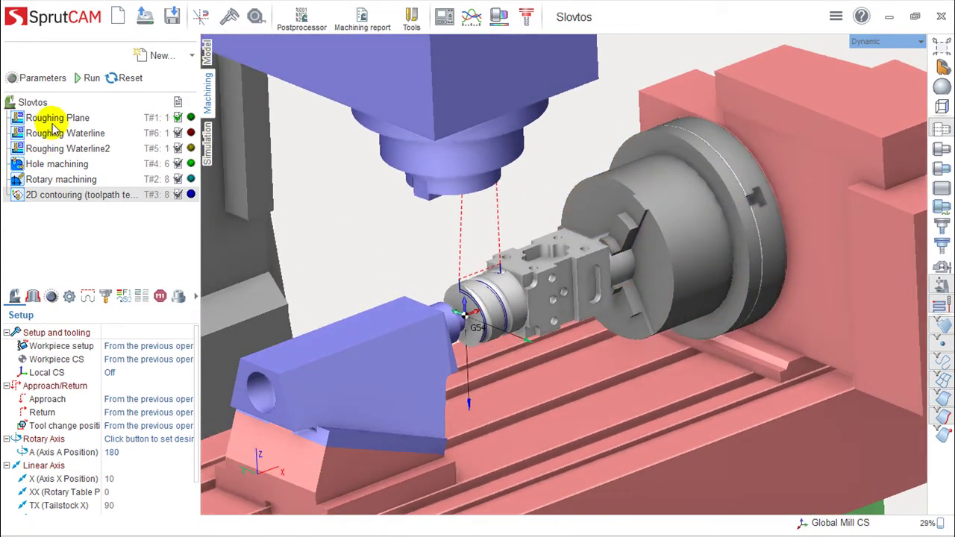
pyautogui.scroll(2, 788, 253)
pyautogui.moveTo(558, 252); pyautogui.dragTo(668, 192, button='middle')
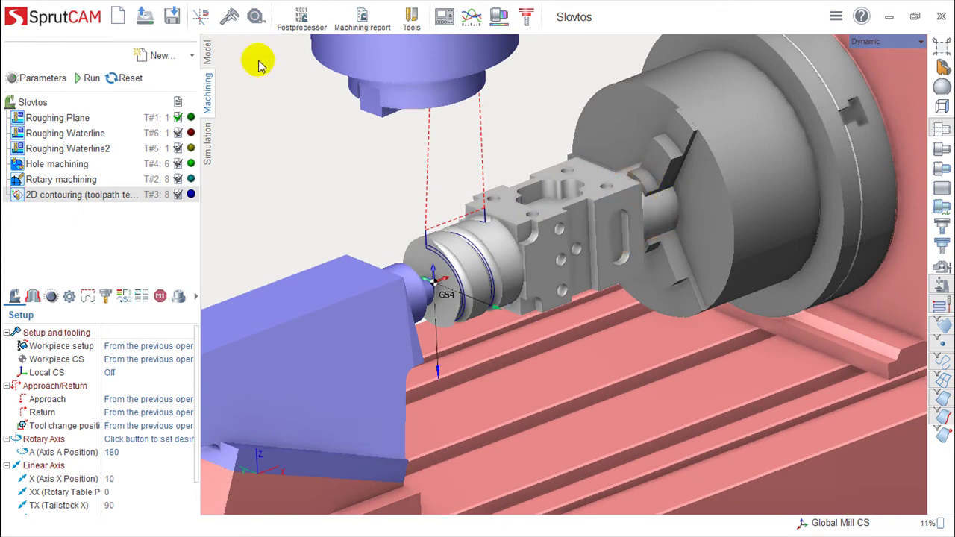
# - Display the Roughing Plane operation's toolpath on the part and view its job assignment
pyautogui.click(50, 119)
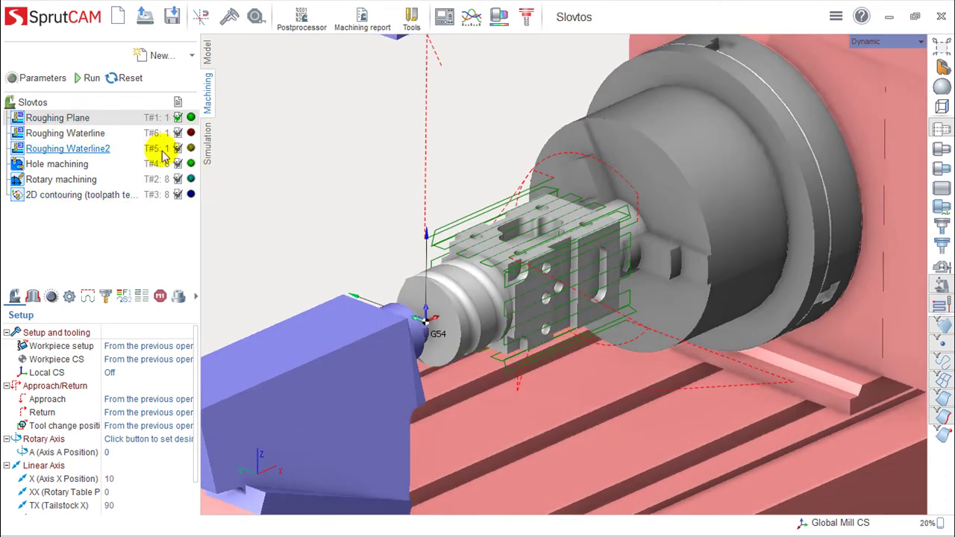
pyautogui.moveTo(589, 304)
pyautogui.mouseDown(button='middle')
pyautogui.moveTo(574, 261)
pyautogui.moveTo(586, 286)
pyautogui.mouseUp(button='middle')
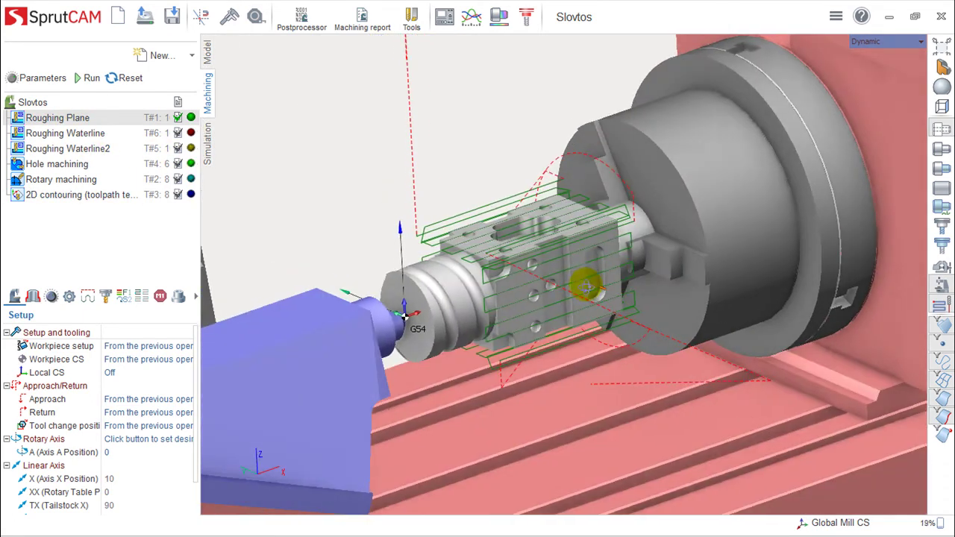
pyautogui.click(33, 297)
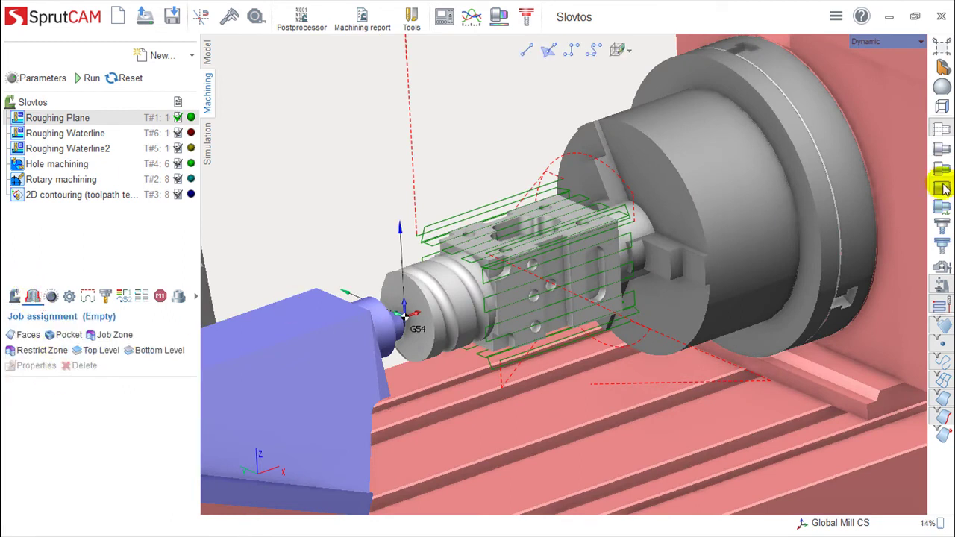
# - Show the workpiece around the Roughing Plane toolpath, briefly hiding the finished part to examine the stock
pyautogui.scroll(5, 567, 303)
pyautogui.moveTo(547, 311); pyautogui.dragTo(619, 358, button='middle')
pyautogui.moveTo(619, 359)
pyautogui.mouseDown(button='right')
pyautogui.moveTo(650, 341)
pyautogui.moveTo(583, 363)
pyautogui.moveTo(593, 352)
pyautogui.mouseUp(button='right')
pyautogui.click(942, 145)
pyautogui.moveTo(591, 301)
pyautogui.mouseDown(button='right')
pyautogui.moveTo(540, 320)
pyautogui.moveTo(561, 292)
pyautogui.moveTo(532, 293)
pyautogui.moveTo(593, 279)
pyautogui.moveTo(661, 284)
pyautogui.moveTo(655, 277)
pyautogui.moveTo(637, 296)
pyautogui.moveTo(600, 271)
pyautogui.moveTo(633, 284)
pyautogui.moveTo(627, 271)
pyautogui.moveTo(600, 290)
pyautogui.moveTo(607, 299)
pyautogui.moveTo(706, 279)
pyautogui.moveTo(614, 294)
pyautogui.moveTo(609, 312)
pyautogui.moveTo(640, 309)
pyautogui.moveTo(627, 316)
pyautogui.mouseUp(button='right')
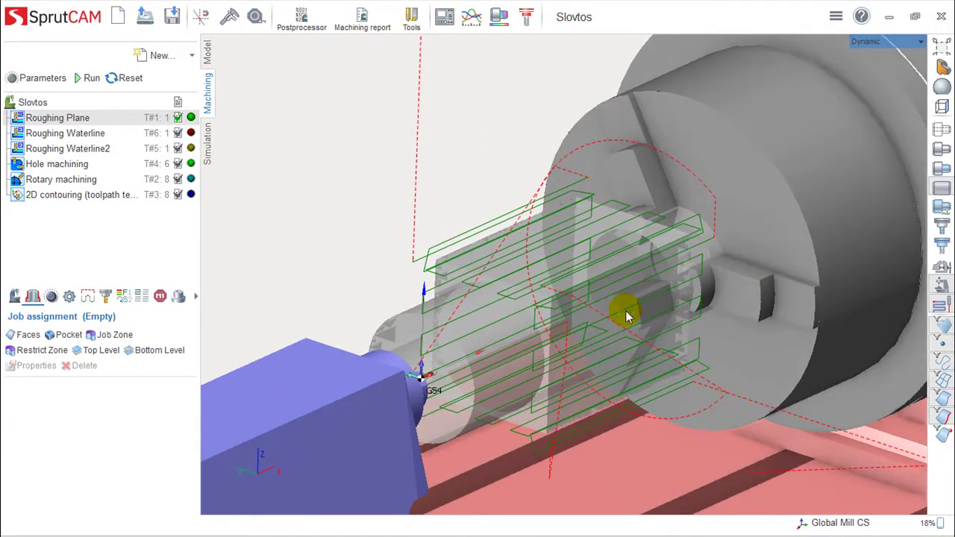
pyautogui.click(943, 132)
pyautogui.scroll(-2, 514, 335)
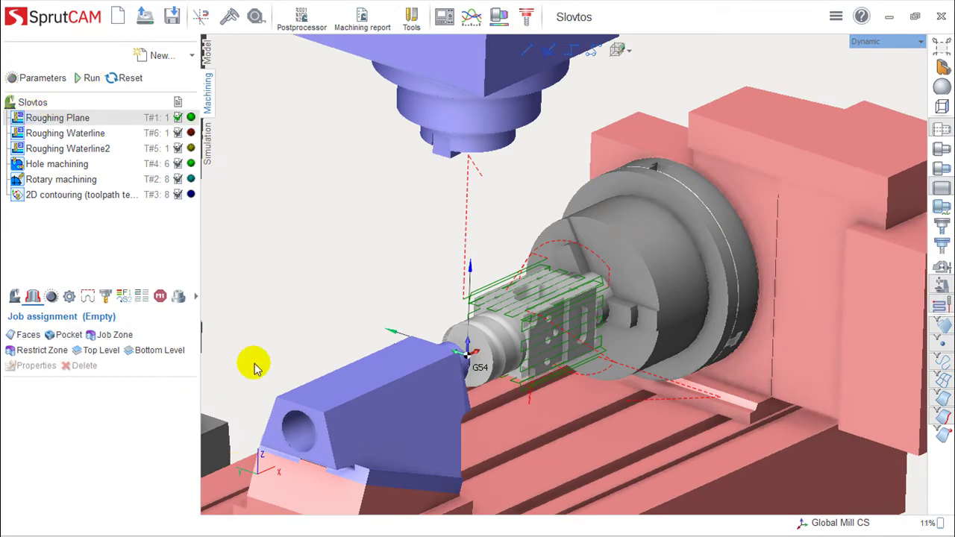
# - Simulate the Slovtos machining from Roughing Plane at a reduced speed and view the whole machine in motion
pyautogui.click(208, 145)
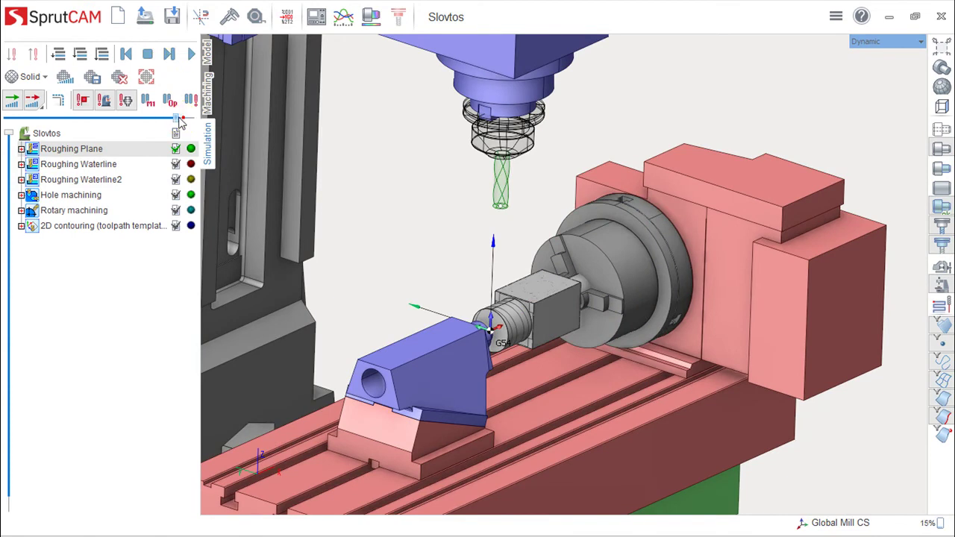
pyautogui.moveTo(178, 118); pyautogui.dragTo(115, 117)
pyautogui.click(190, 55)
pyautogui.scroll(2, 680, 345)
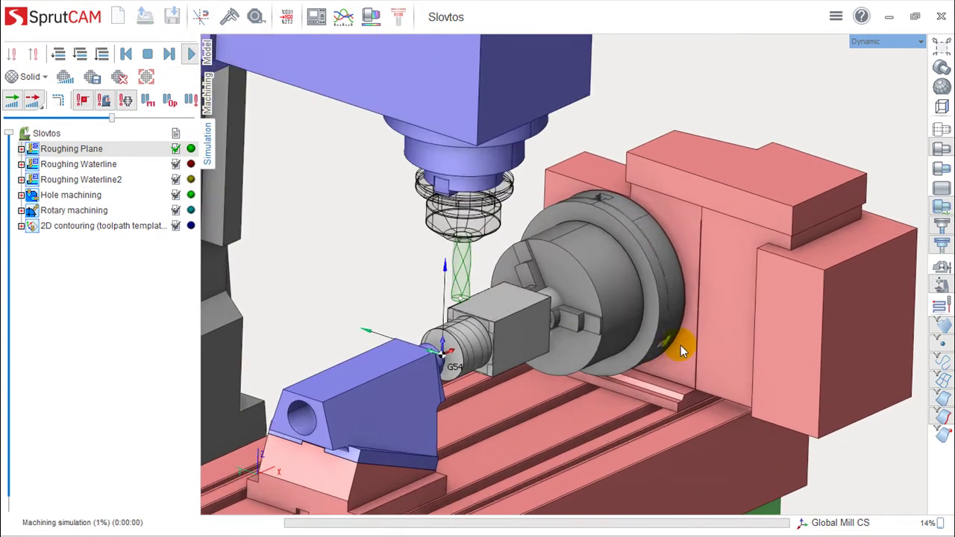
pyautogui.scroll(1, 680, 345)
pyautogui.scroll(-5, 458, 328)
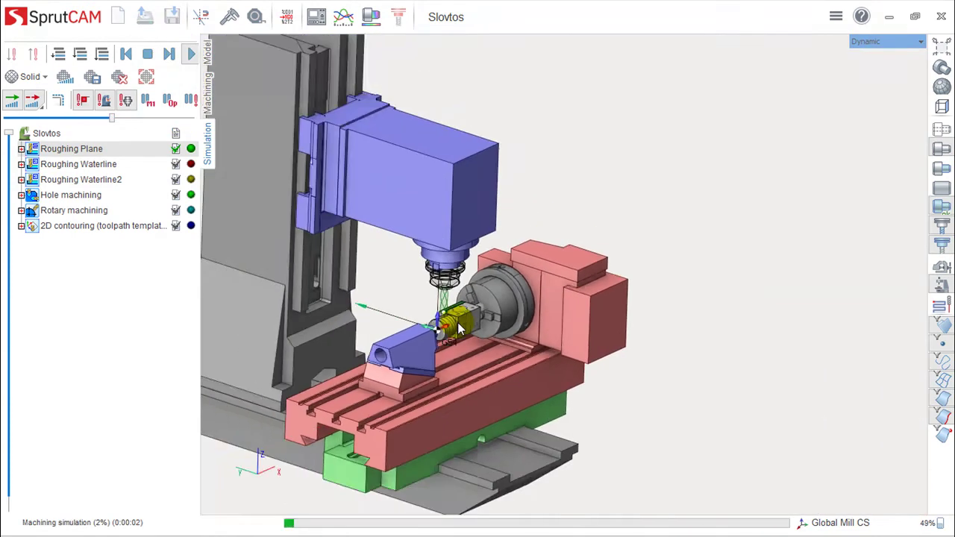
# - Examine the Roughing Plane cuts on the faces of the rectangular block as the workpiece is indexed
pyautogui.scroll(8, 453, 330)
pyautogui.scroll(-2, 429, 333)
pyautogui.moveTo(428, 333); pyautogui.dragTo(764, 255, button='middle')
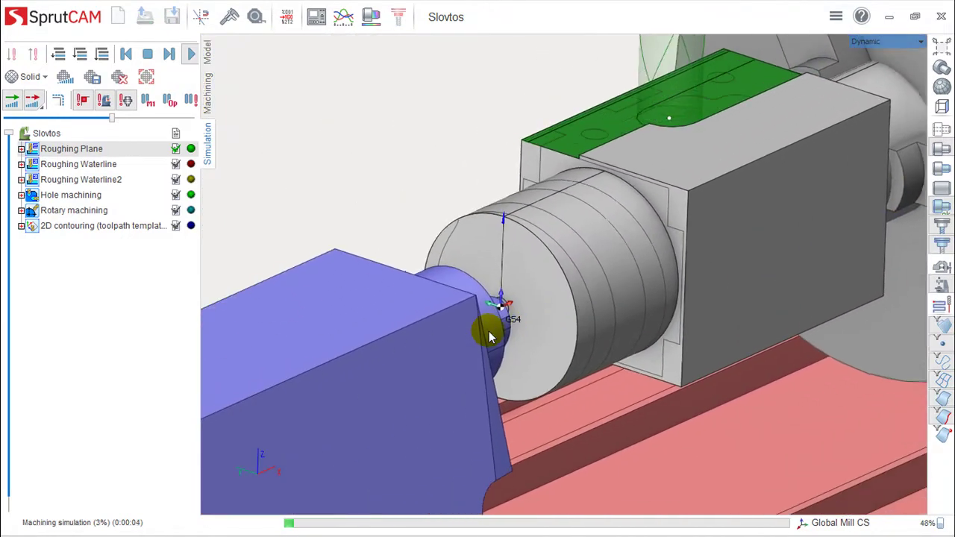
pyautogui.moveTo(636, 292); pyautogui.dragTo(454, 490, button='middle')
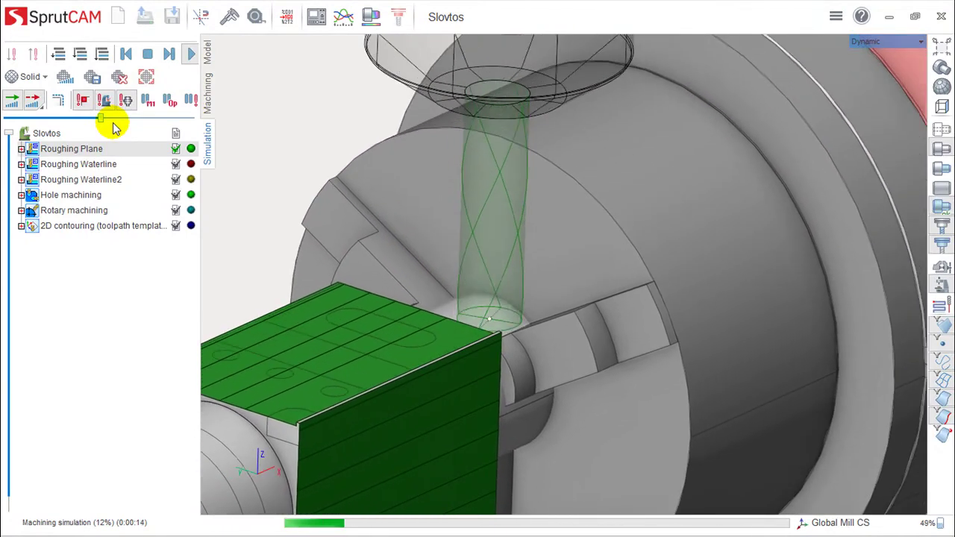
pyautogui.moveTo(491, 221); pyautogui.dragTo(668, 132, button='middle')
pyautogui.scroll(2, 654, 176)
pyautogui.scroll(-4, 653, 176)
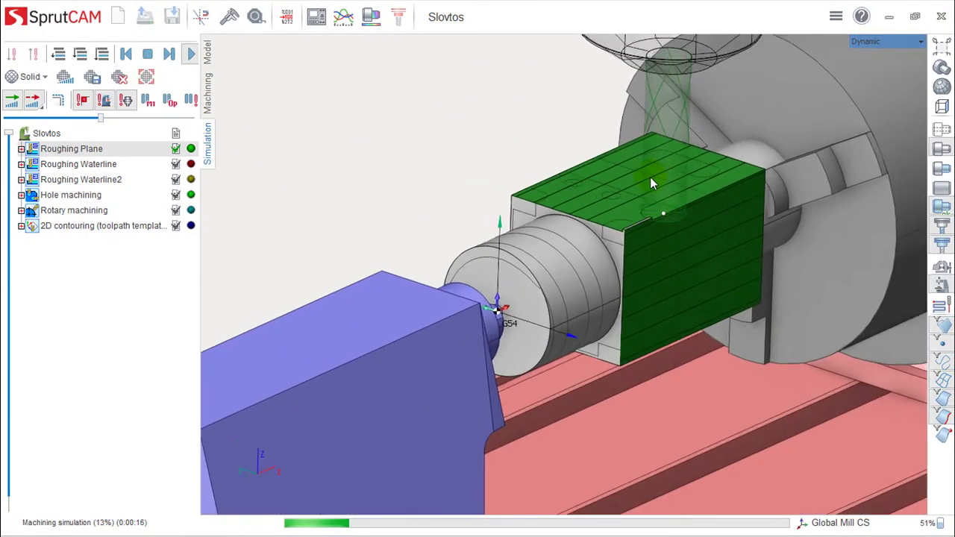
pyautogui.scroll(-3, 651, 180)
pyautogui.scroll(2, 650, 177)
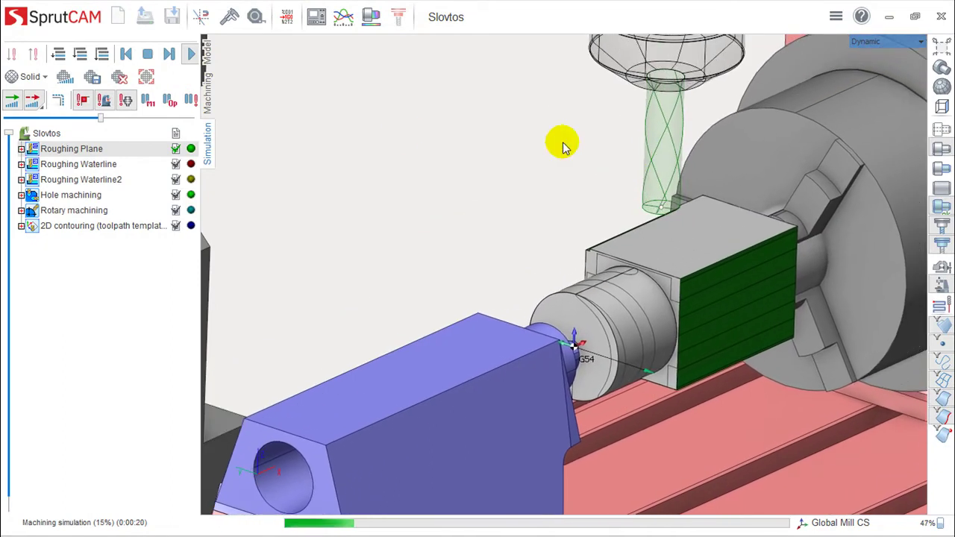
# - Leave the simulation and display the Roughing Waterline operation's toolpath with the faces in its job assignment
pyautogui.click(208, 93)
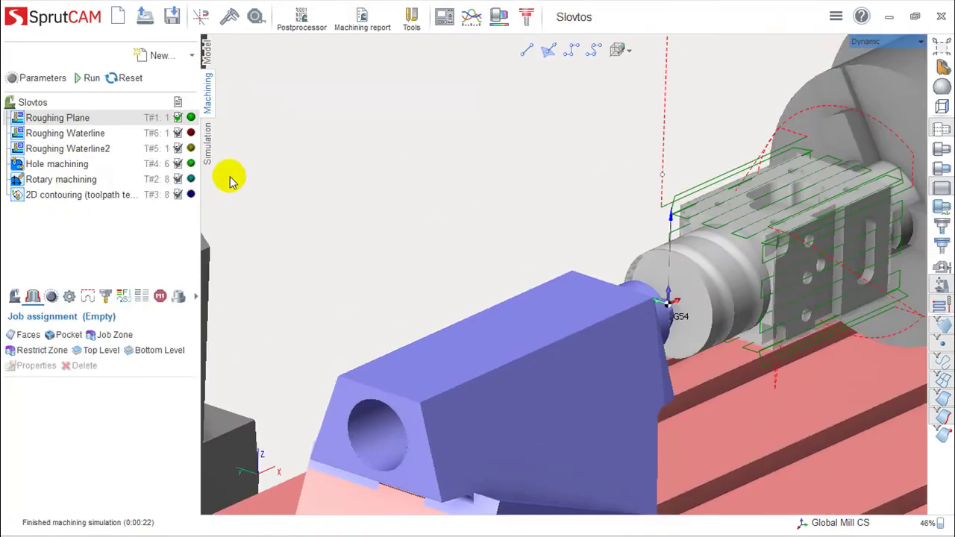
pyautogui.click(63, 136)
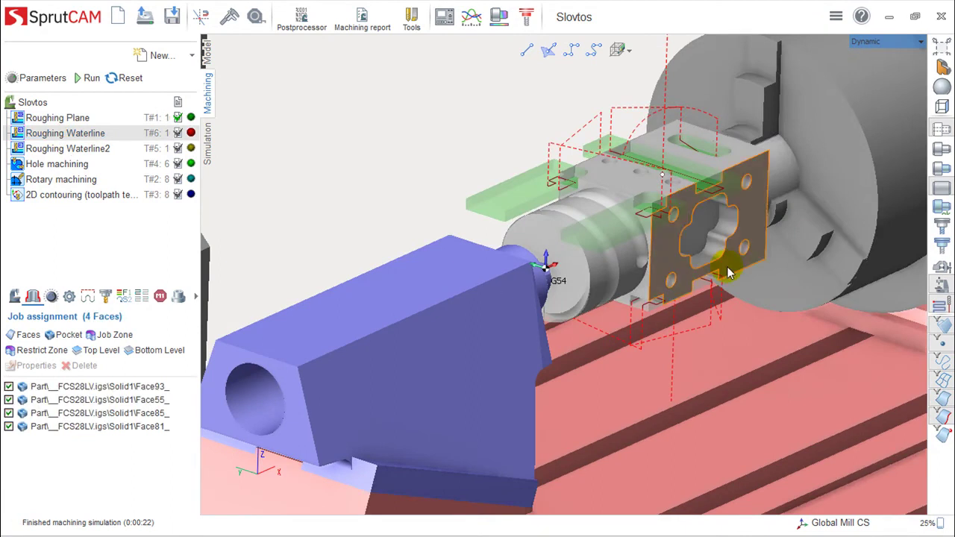
pyautogui.scroll(3, 622, 309)
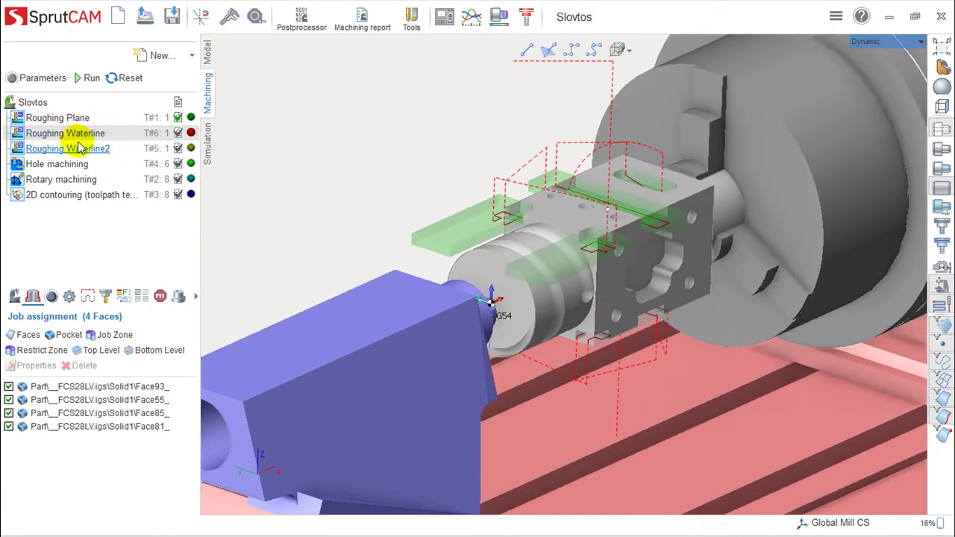
pyautogui.scroll(-2, 606, 216)
pyautogui.scroll(3, 599, 217)
pyautogui.moveTo(783, 176); pyautogui.dragTo(721, 237, button='middle')
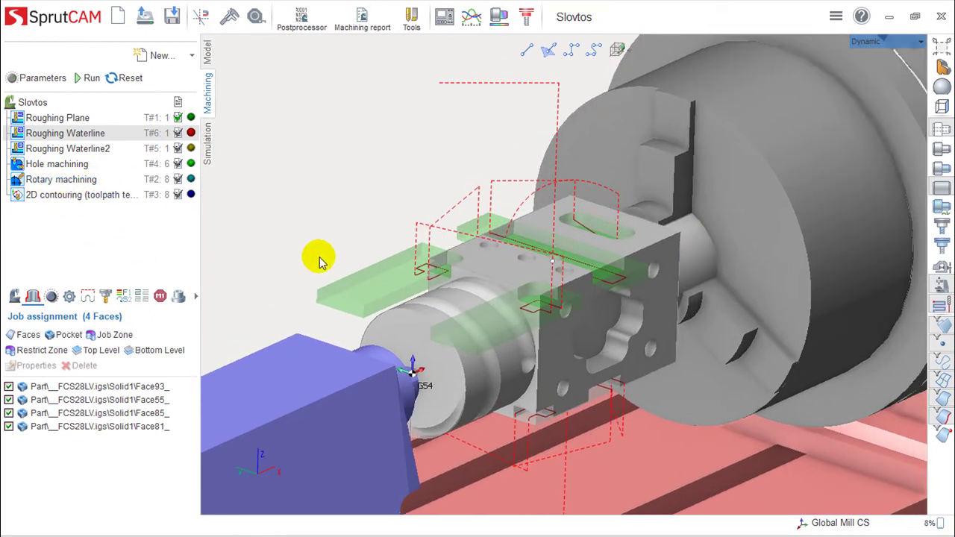
# - Examine the Roughing Waterline machining regions near the grooved cylindrical end and across the rectangular block
pyautogui.scroll(-3, 490, 353)
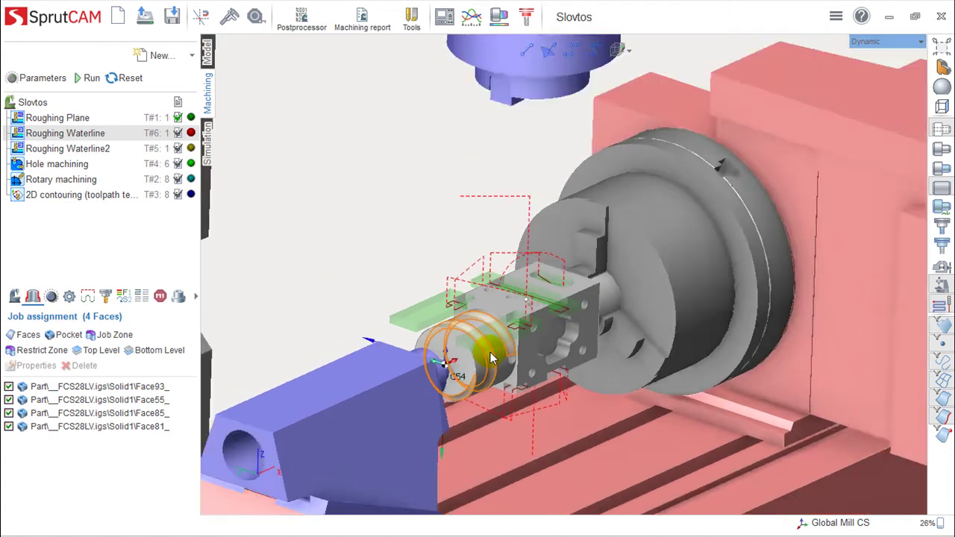
pyautogui.scroll(5, 491, 358)
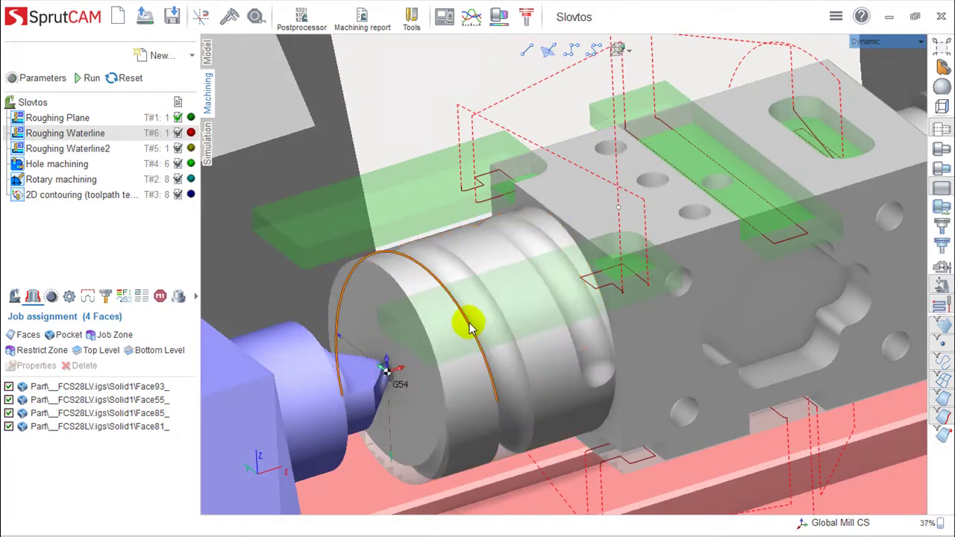
pyautogui.scroll(-4, 538, 341)
pyautogui.moveTo(733, 388); pyautogui.dragTo(747, 373, button='middle')
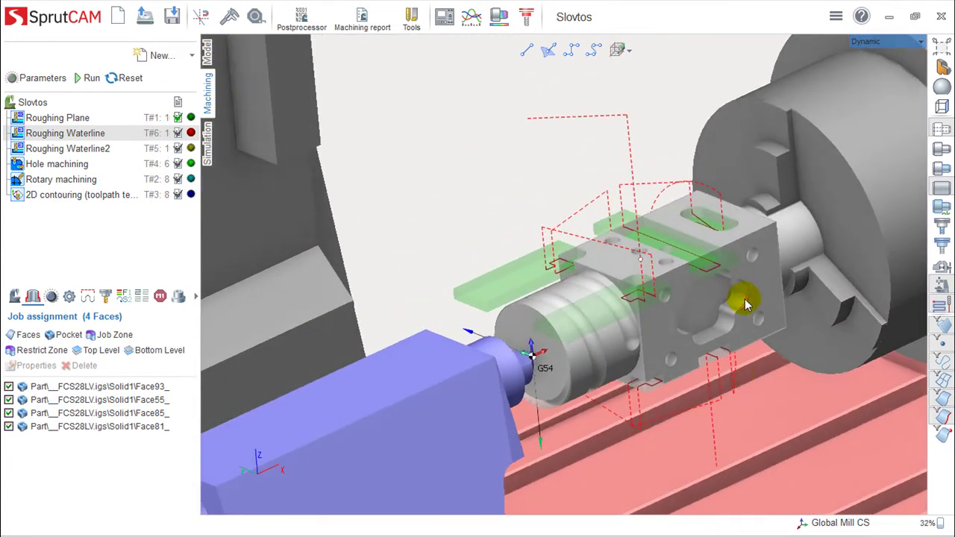
pyautogui.moveTo(745, 302); pyautogui.dragTo(639, 343, button='middle')
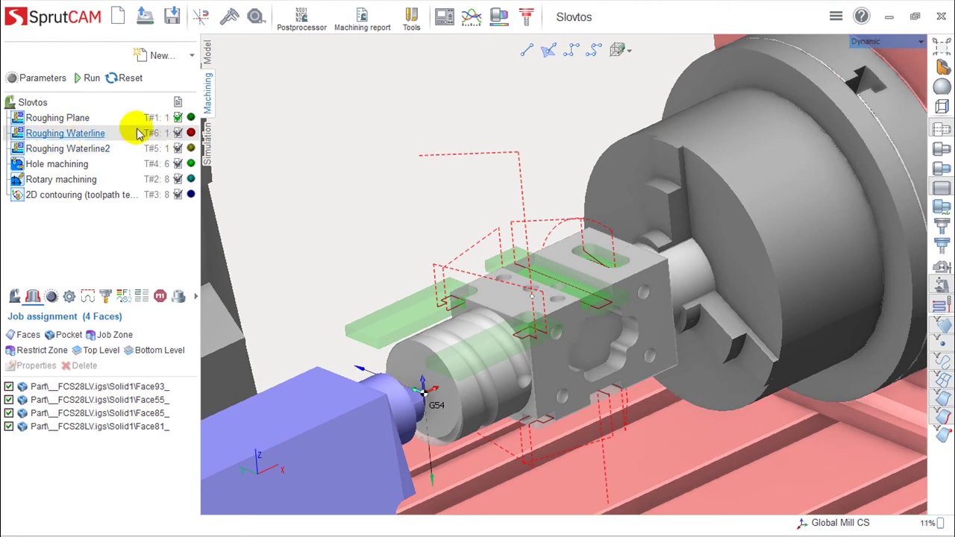
# - Inspect the block's side face with the lobed pocket and corner holes alongside the Roughing Waterline toolpath
pyautogui.scroll(3, 646, 333)
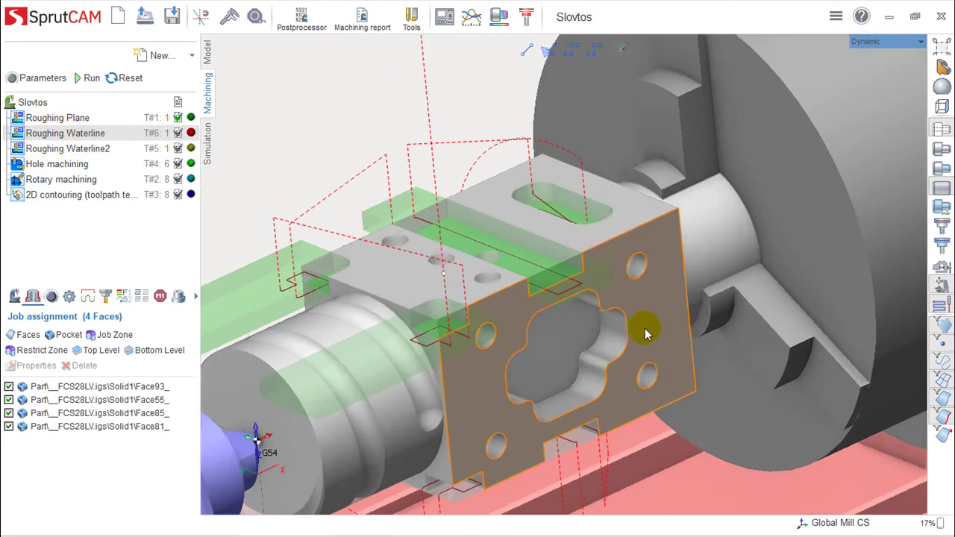
pyautogui.scroll(-1, 646, 333)
pyautogui.moveTo(627, 326)
pyautogui.mouseDown(button='middle')
pyautogui.moveTo(614, 321)
pyautogui.moveTo(631, 327)
pyautogui.mouseUp(button='middle')
pyautogui.moveTo(631, 327); pyautogui.dragTo(567, 311, button='right')
pyautogui.moveTo(583, 325); pyautogui.dragTo(615, 334, button='middle')
pyautogui.moveTo(615, 334); pyautogui.dragTo(599, 315, button='right')
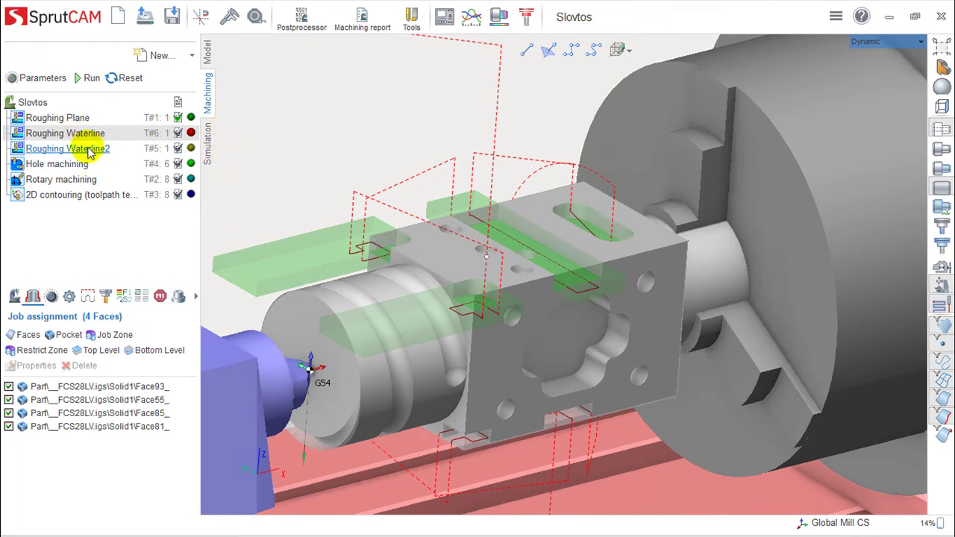
# - Simulate the Slovtos machining from Roughing Waterline on into Hole machining at a slightly higher speed
pyautogui.click(208, 143)
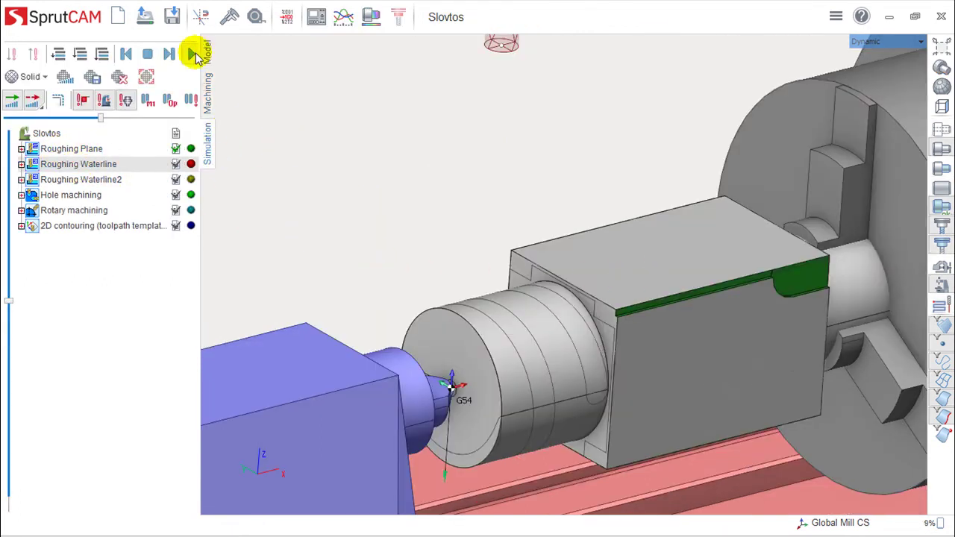
pyautogui.click(192, 54)
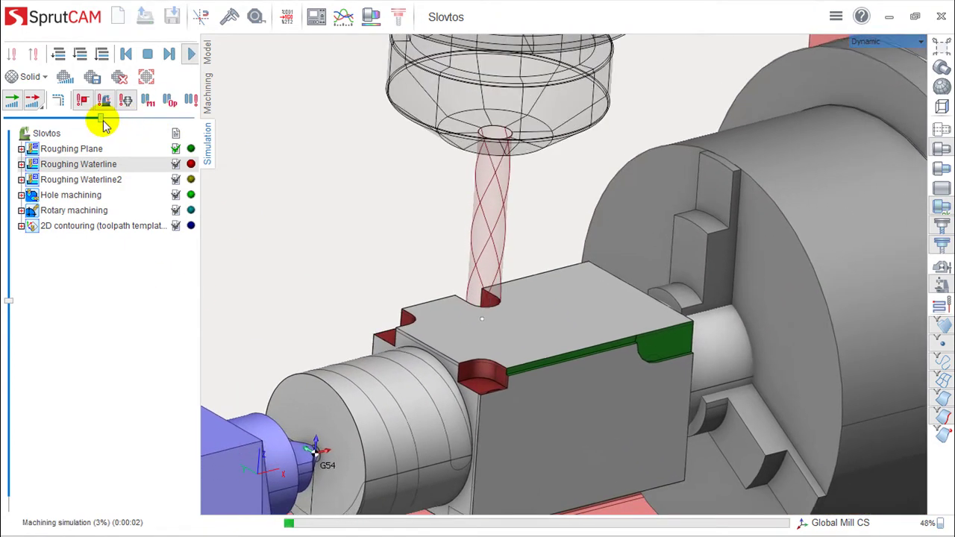
pyautogui.moveTo(102, 118)
pyautogui.mouseDown()
pyautogui.moveTo(119, 122)
pyautogui.moveTo(107, 121)
pyautogui.mouseUp()
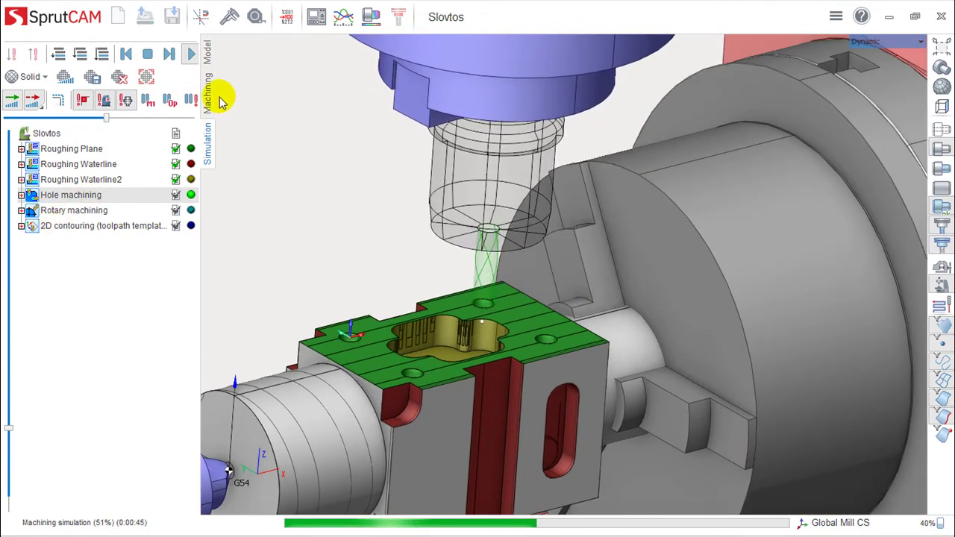
# - Stop the simulation and view the Hole machining operation's toolpath and assigned holes on the part within the machine
pyautogui.click(208, 93)
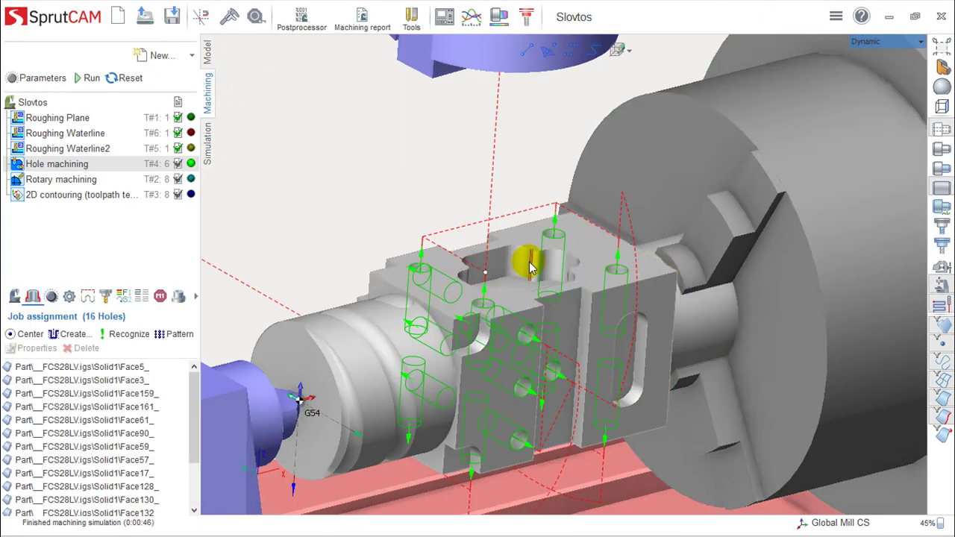
pyautogui.scroll(-2, 529, 264)
pyautogui.moveTo(653, 291)
pyautogui.mouseDown(button='middle')
pyautogui.moveTo(633, 280)
pyautogui.moveTo(652, 291)
pyautogui.mouseUp(button='middle')
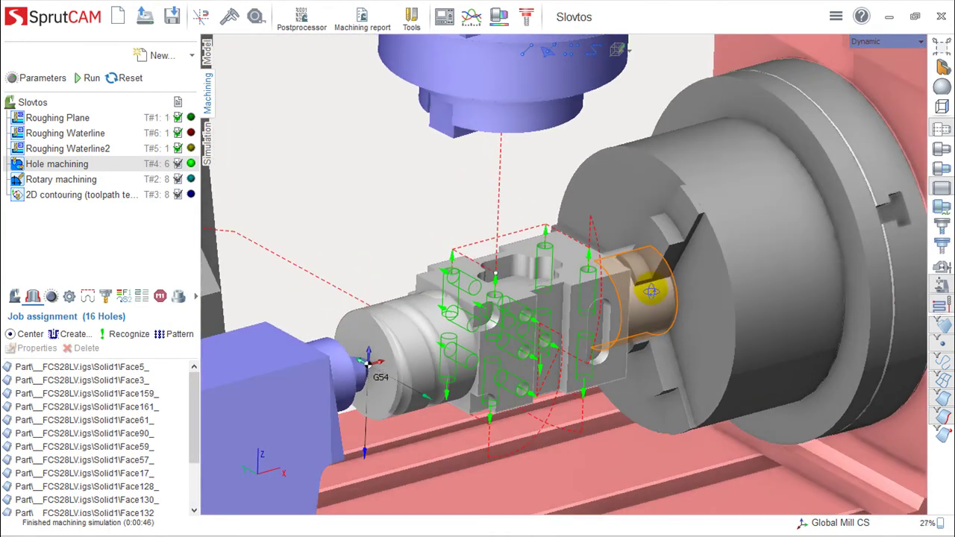
pyautogui.scroll(-2, 655, 300)
pyautogui.scroll(-2, 649, 276)
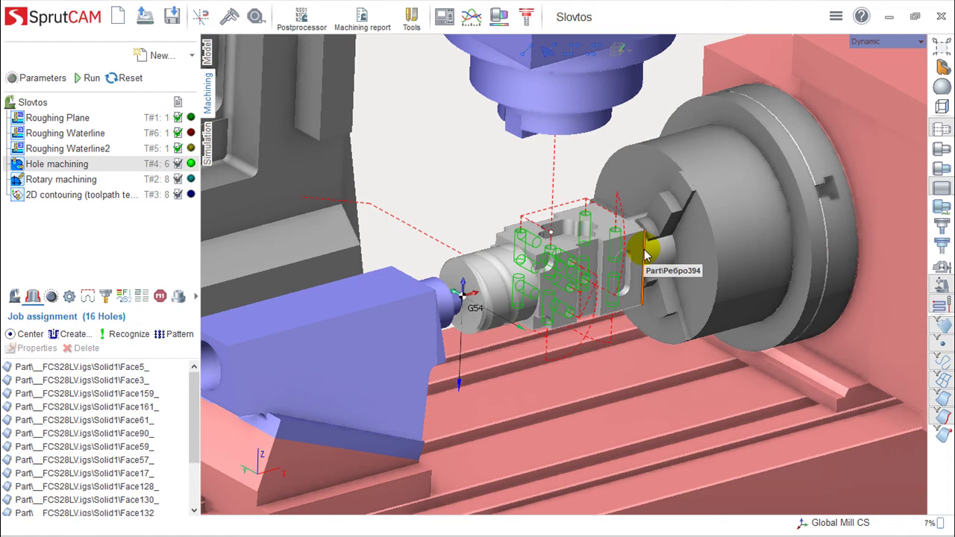
# - Open the Slovtos machine's parameters and examine its control parameters in the machine properties
pyautogui.doubleClick(34, 102)
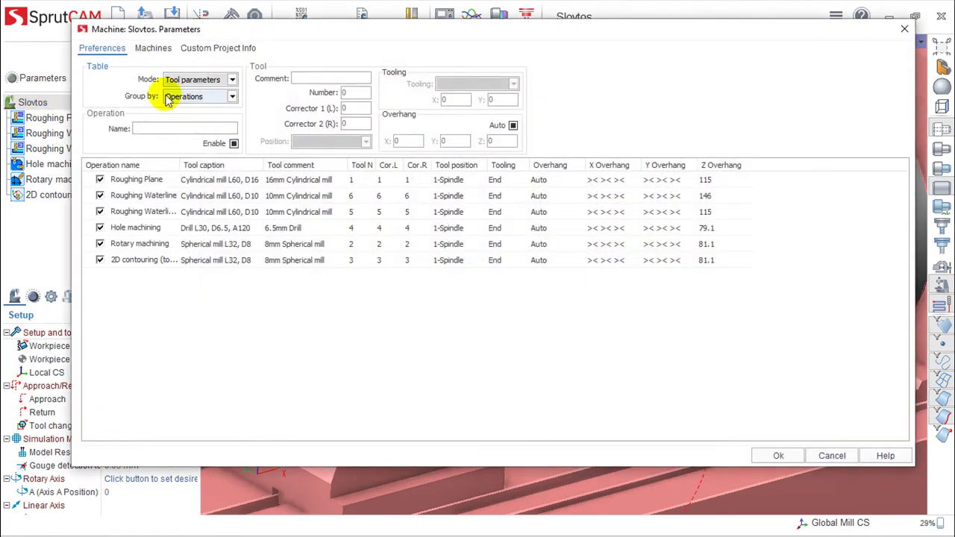
pyautogui.click(154, 48)
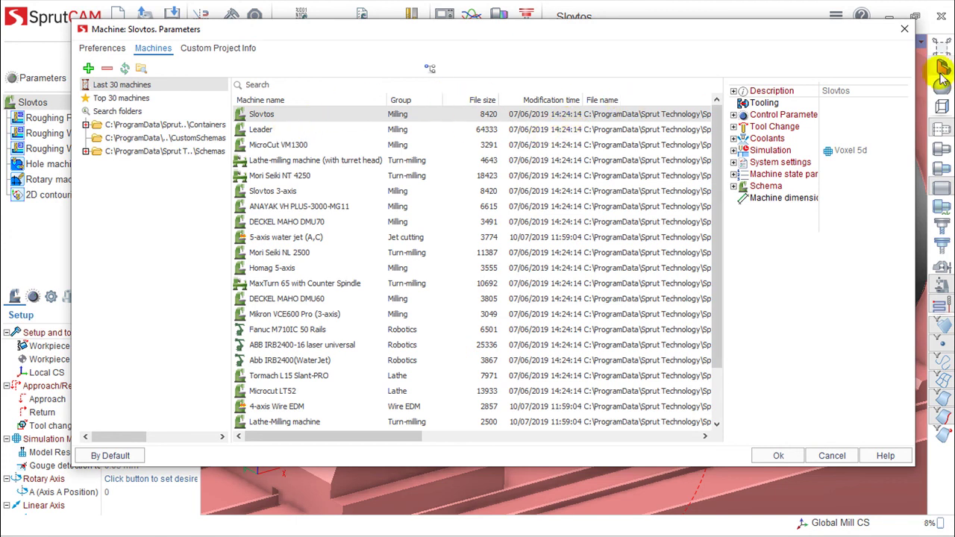
pyautogui.click(734, 115)
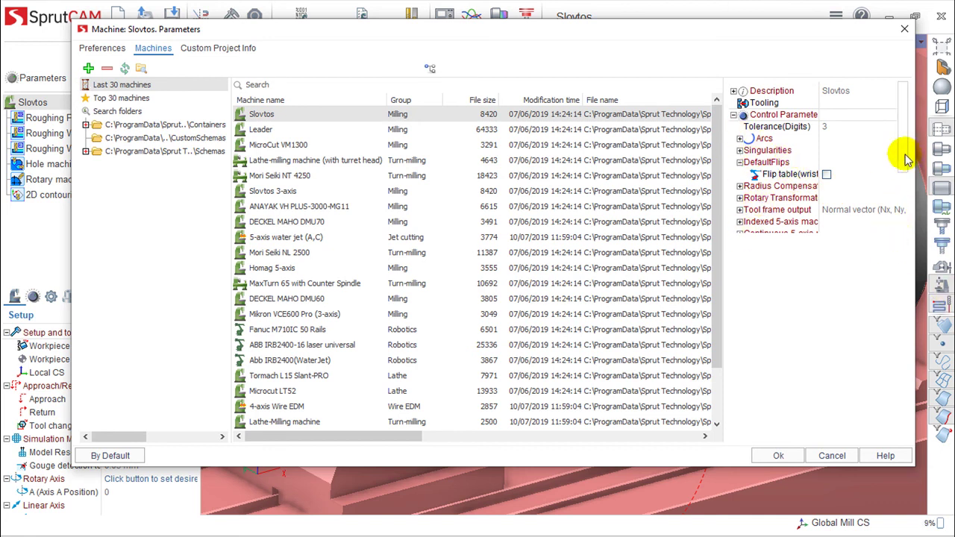
pyautogui.scroll(-3, 906, 159)
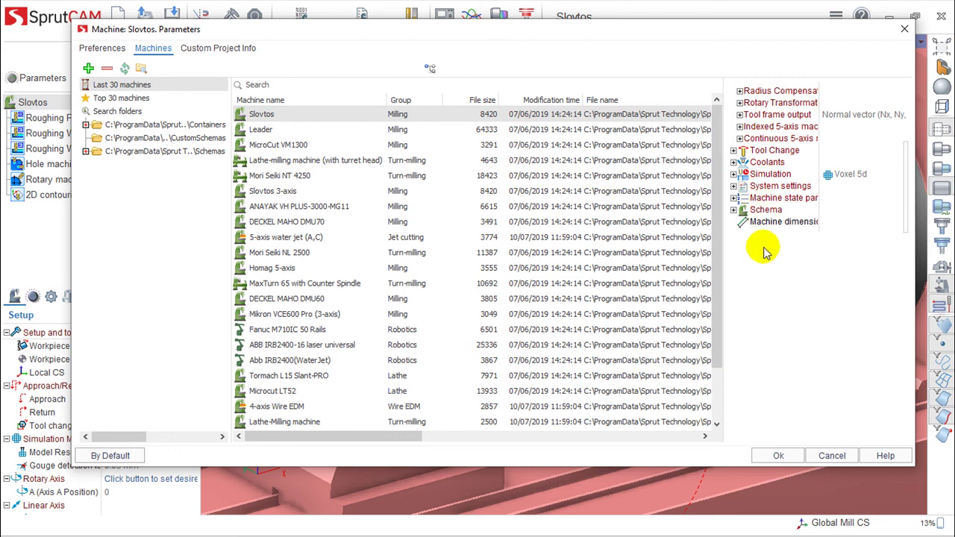
# - Expand the Slovtos machine's Schema properties and review its visibility, channel, rapid feed, scale and axis entries
pyautogui.click(734, 210)
pyautogui.moveTo(906, 182); pyautogui.dragTo(910, 209)
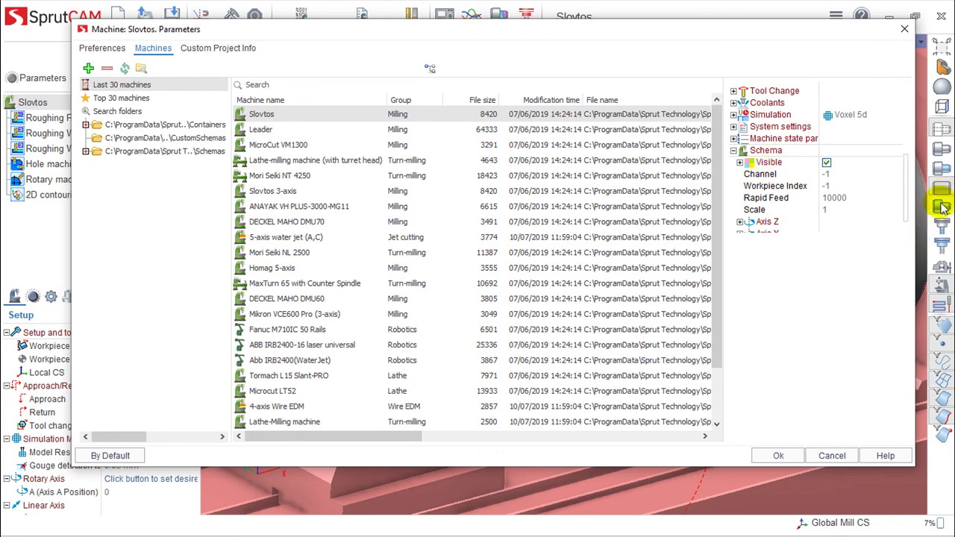
pyautogui.scroll(4, 912, 188)
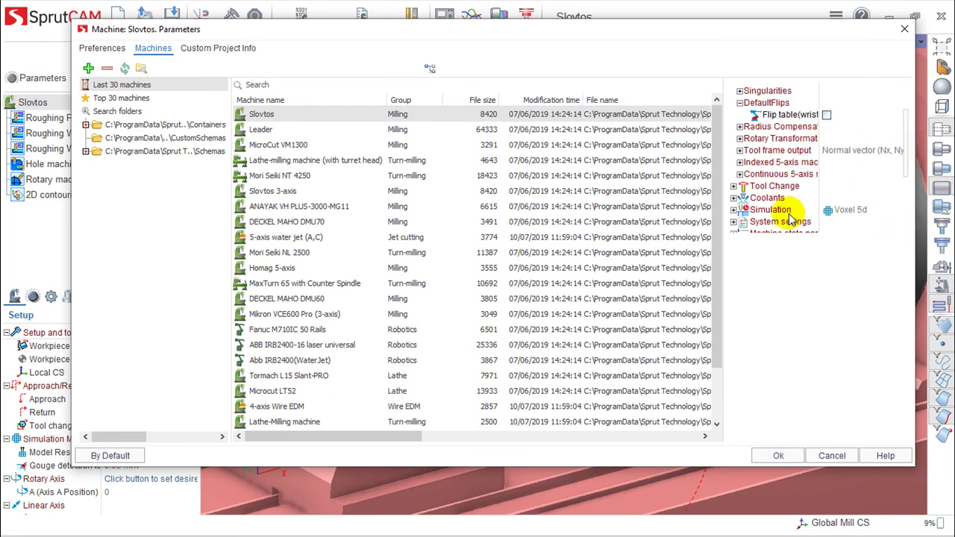
# - Review the machine's System settings and indexed 5-axis machining entries, and close the machine parameters without applying changes
pyautogui.click(734, 223)
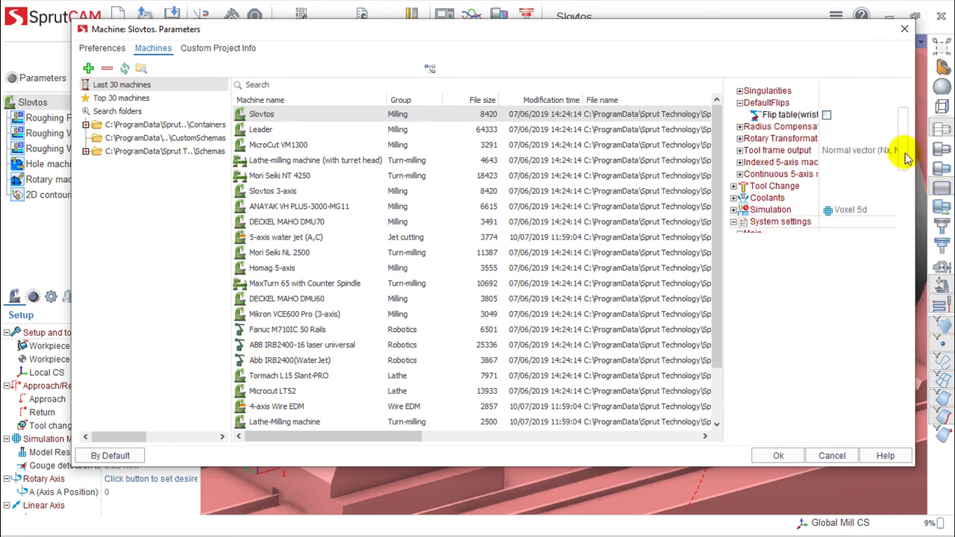
pyautogui.scroll(-5, 906, 154)
pyautogui.scroll(-1, 921, 200)
pyautogui.scroll(5, 923, 196)
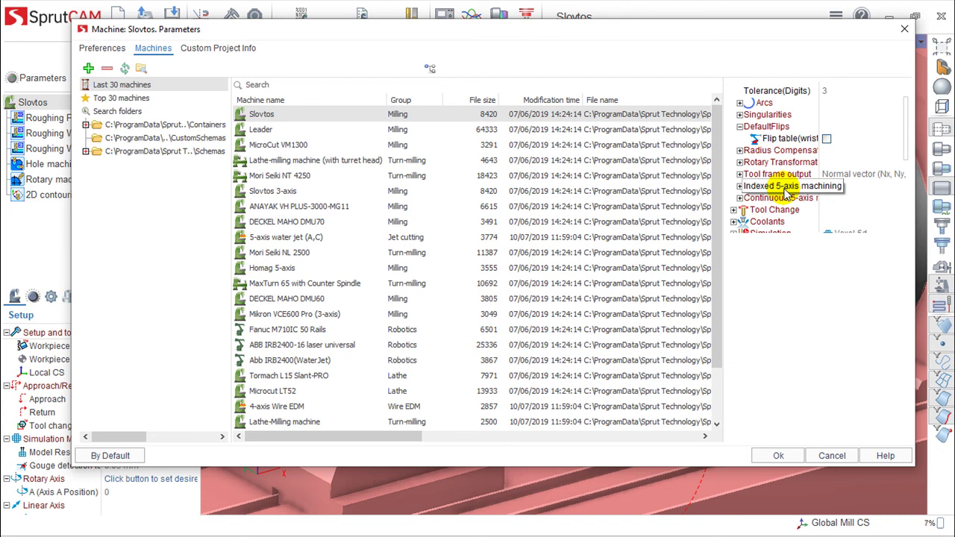
pyautogui.click(832, 457)
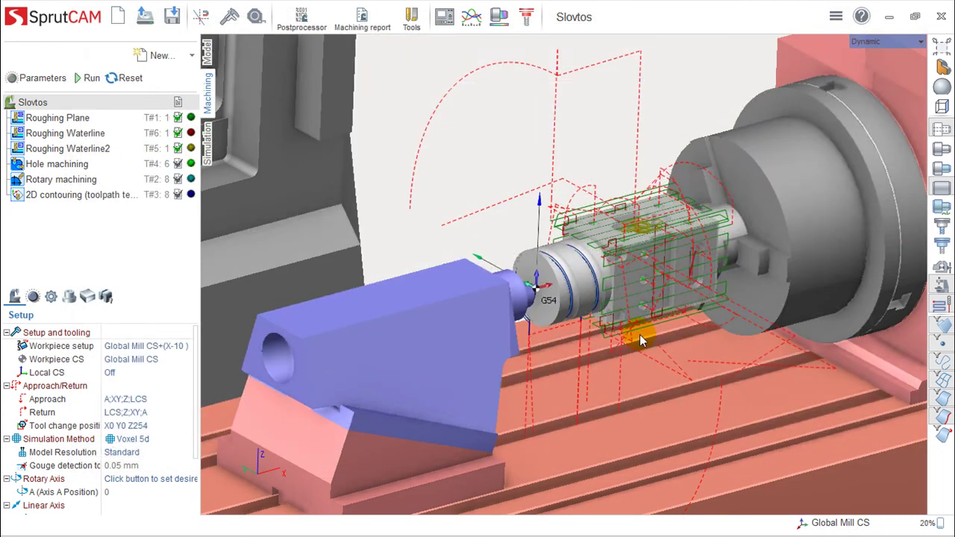